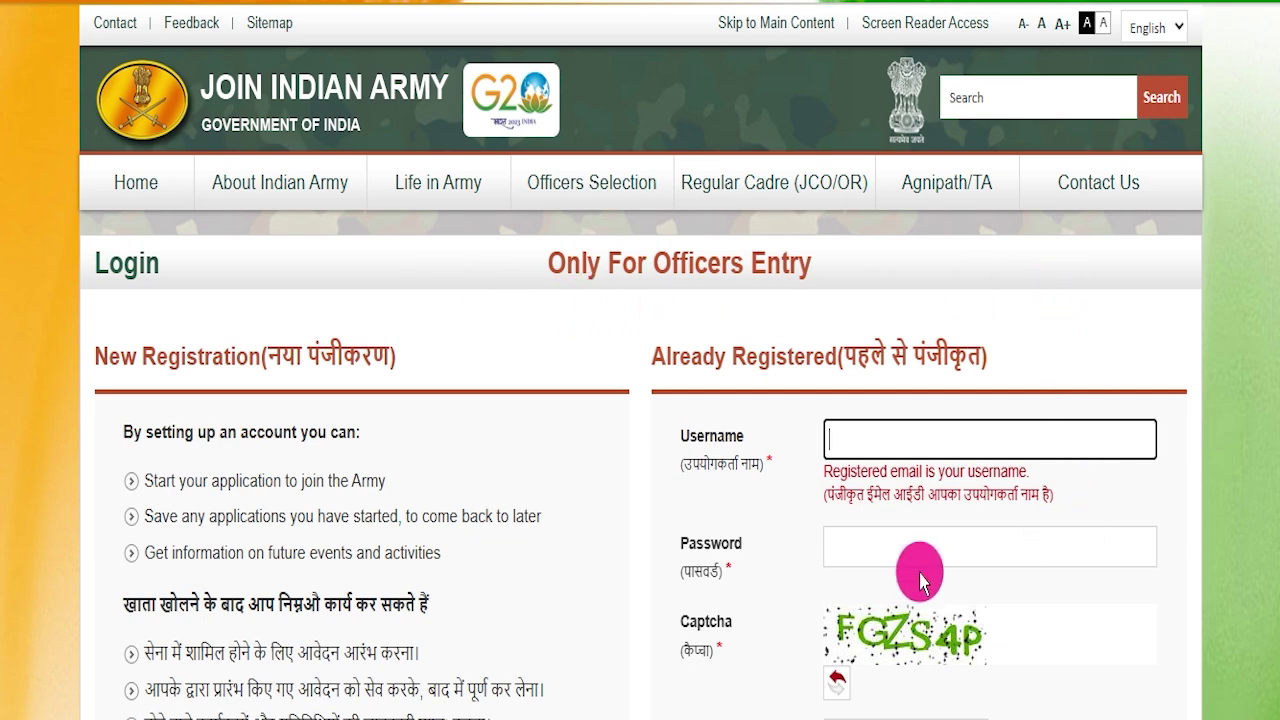
- Look over the officers-entry login page and browse the banner images on the Join Indian Army home page
scroll(600, 540, down, 5)
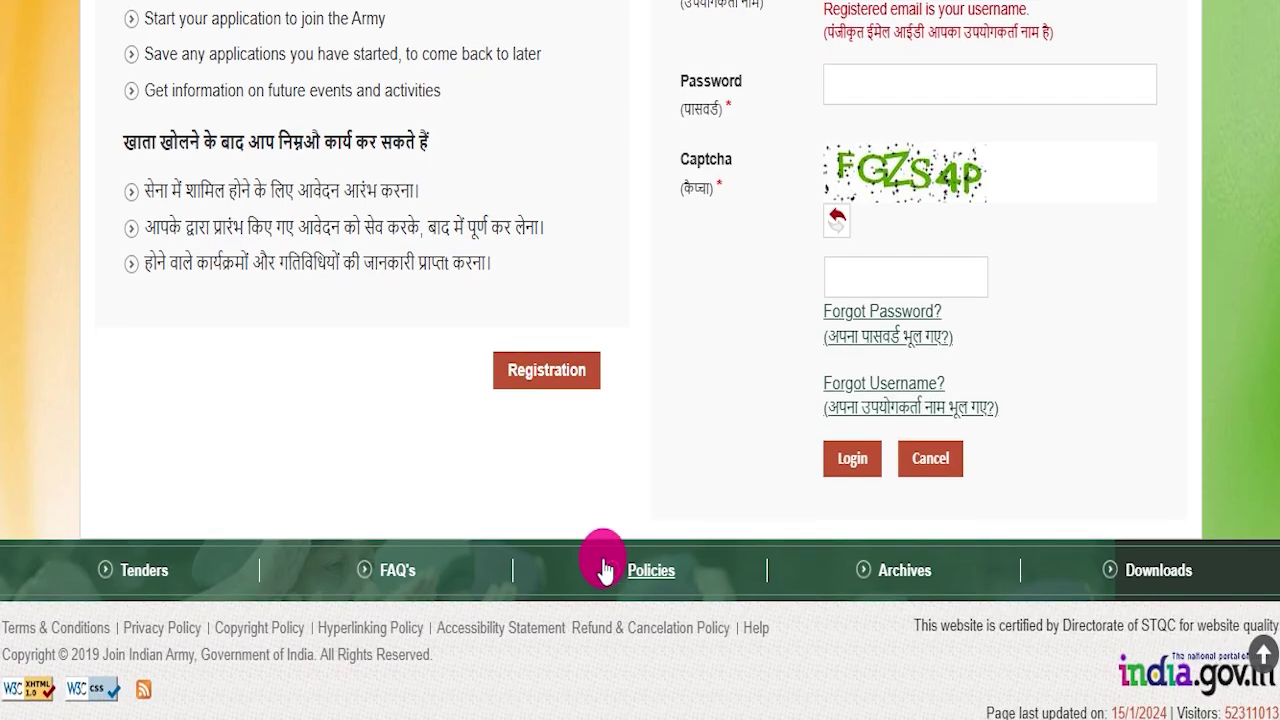
scroll(600, 560, up, 5)
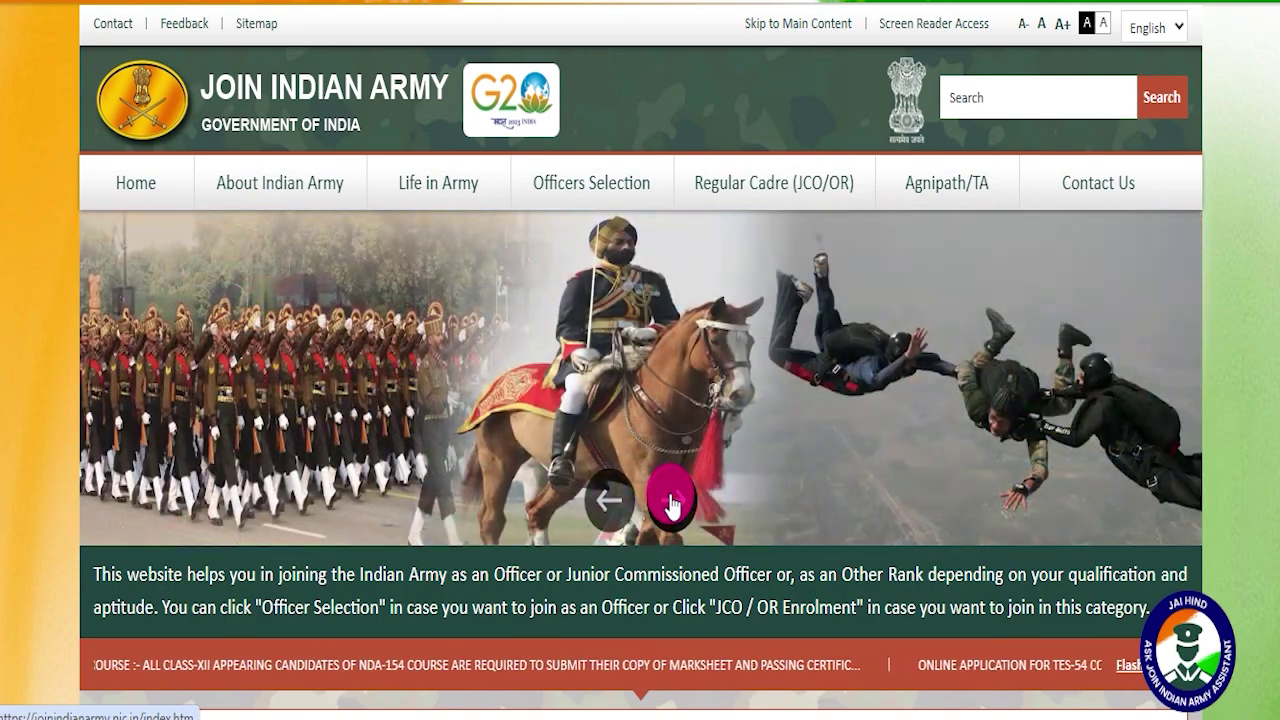
click(670, 502)
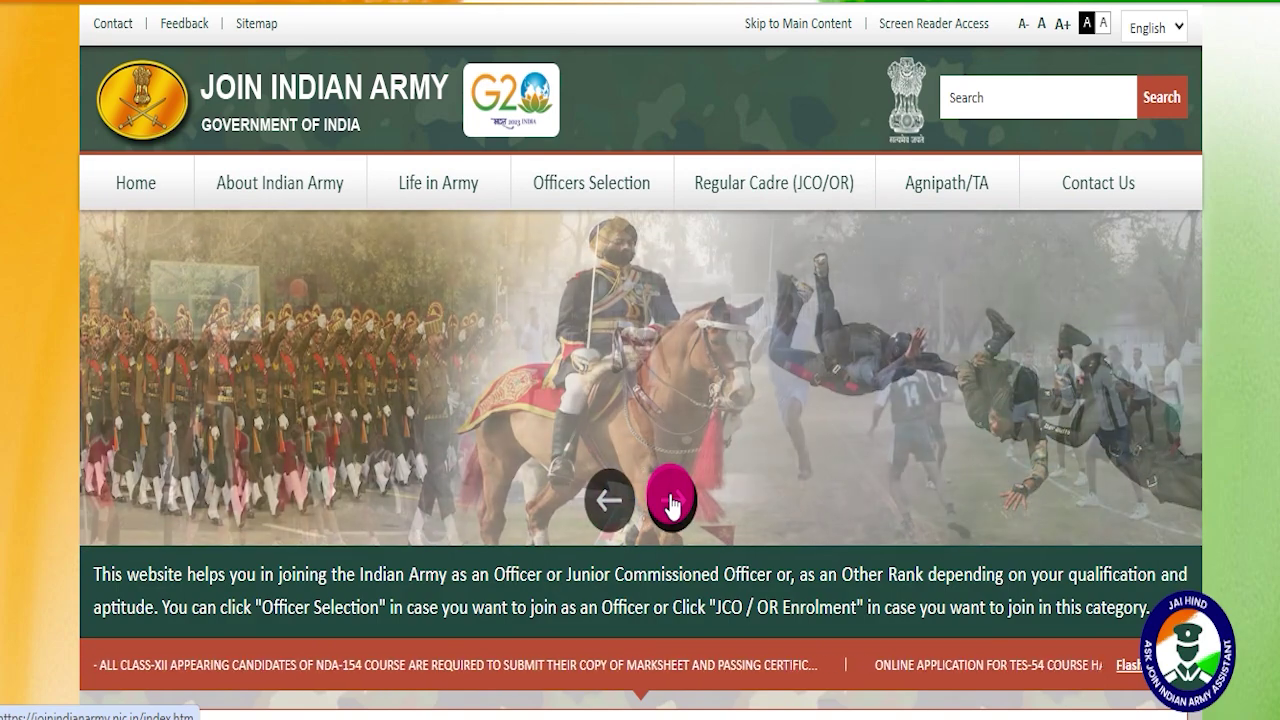
click(670, 502)
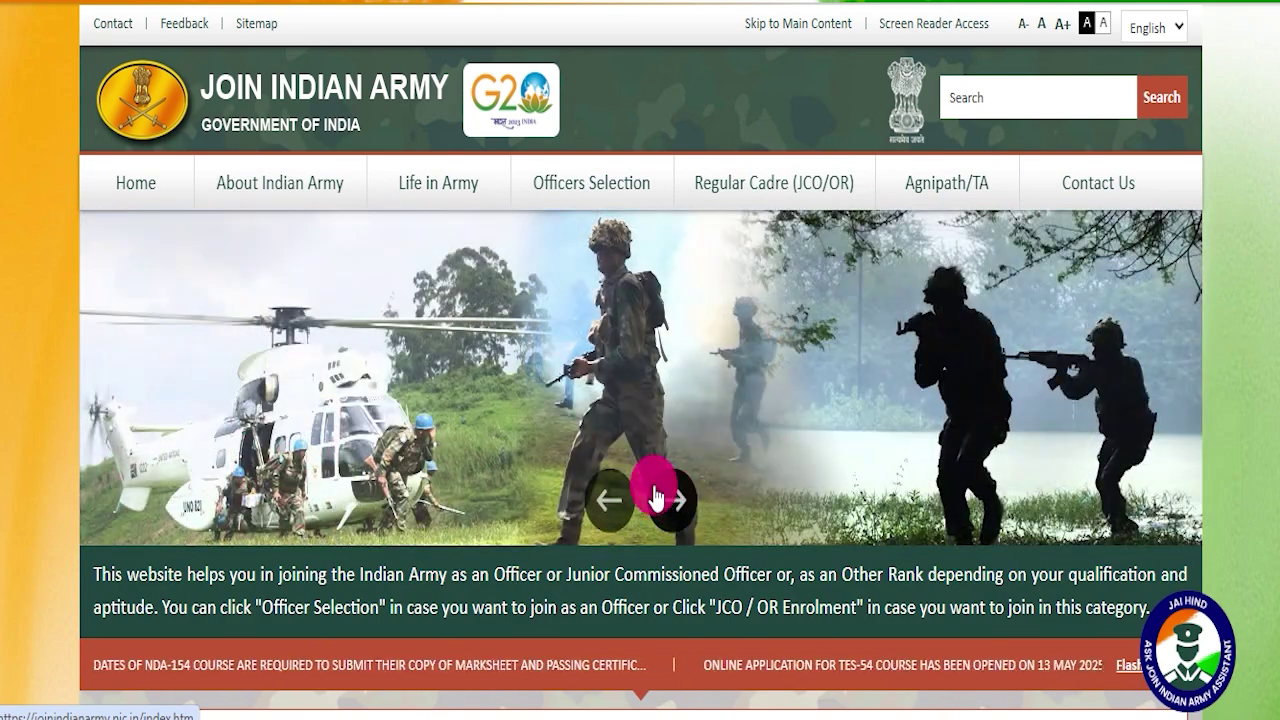
click(664, 504)
click(669, 512)
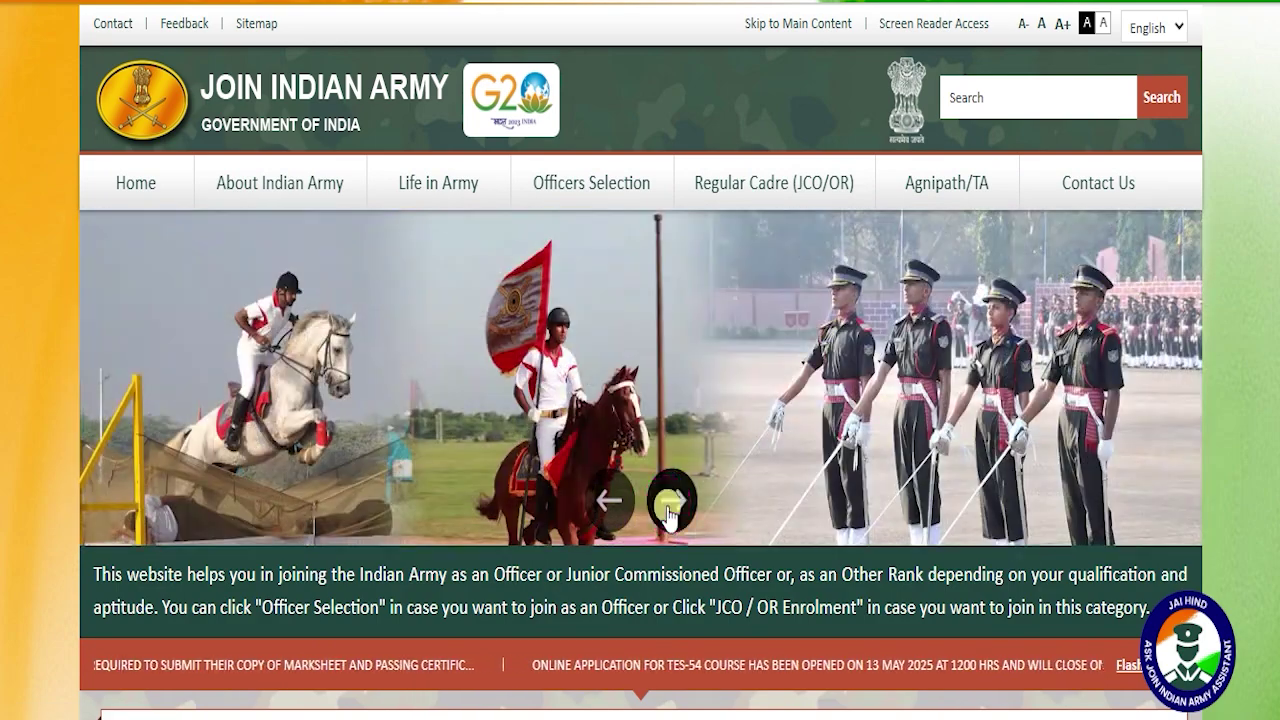
click(669, 516)
click(668, 512)
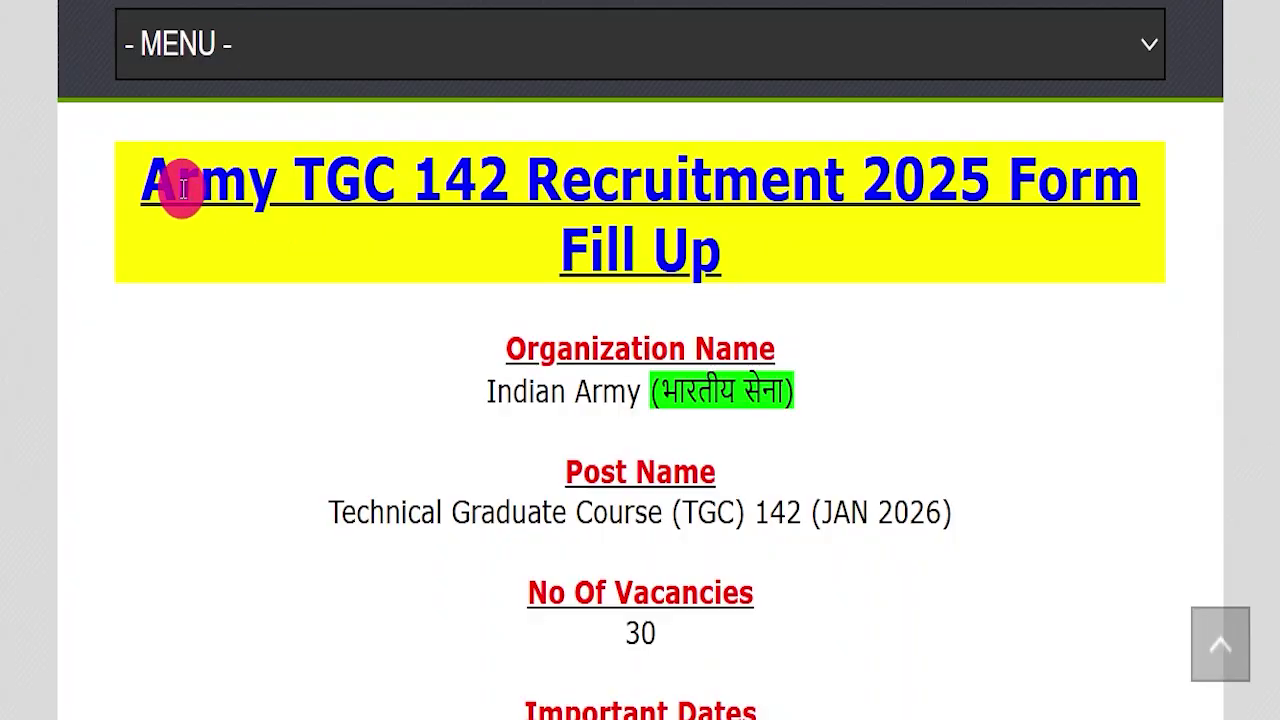
- Look over the start of the IndSarkariNaukri recruitment article and highlight its "Army TGC 142 Recruitment 2025 Form Fill Up" heading
drag(142, 182, 800, 229)
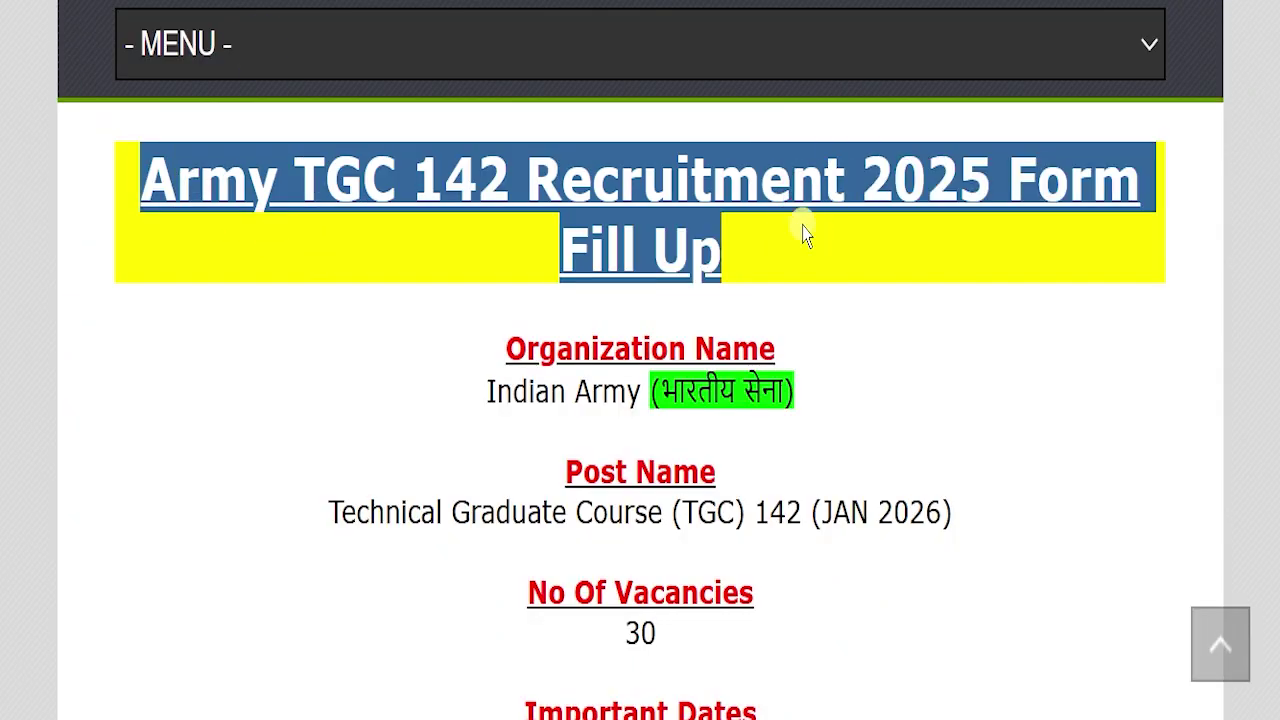
click(462, 330)
scroll(468, 340, up, 10)
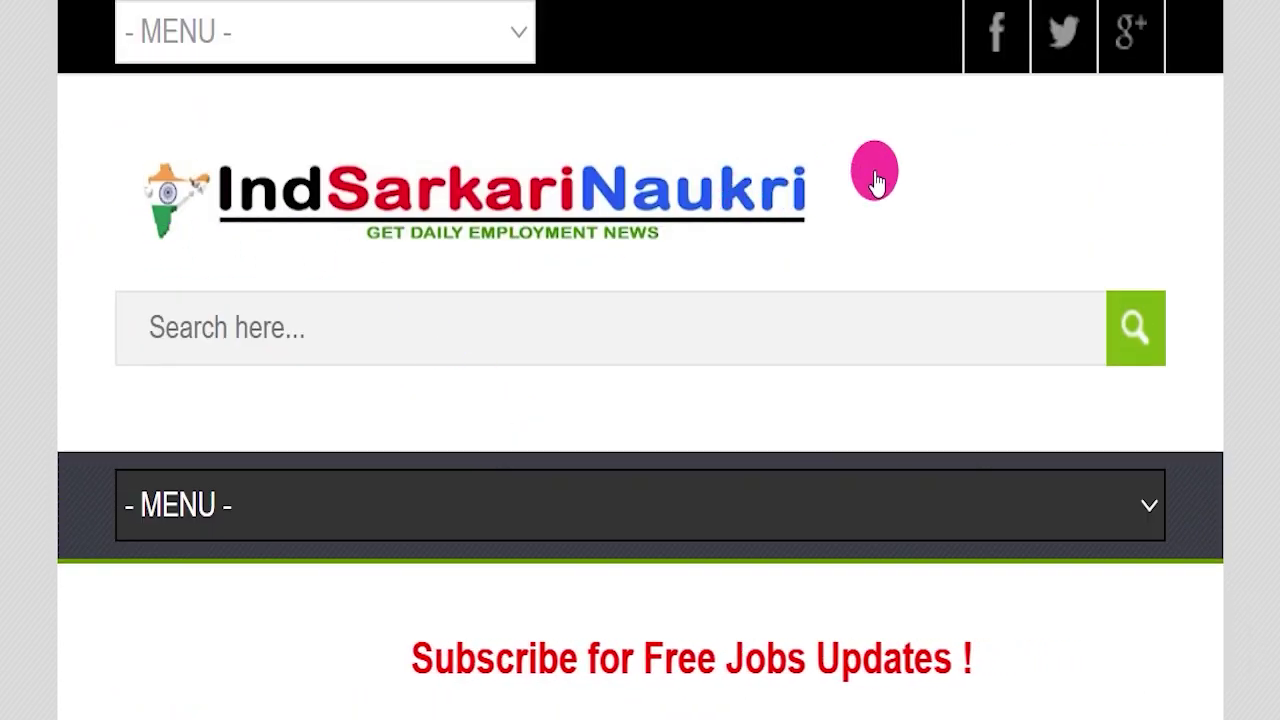
scroll(740, 280, down, 8)
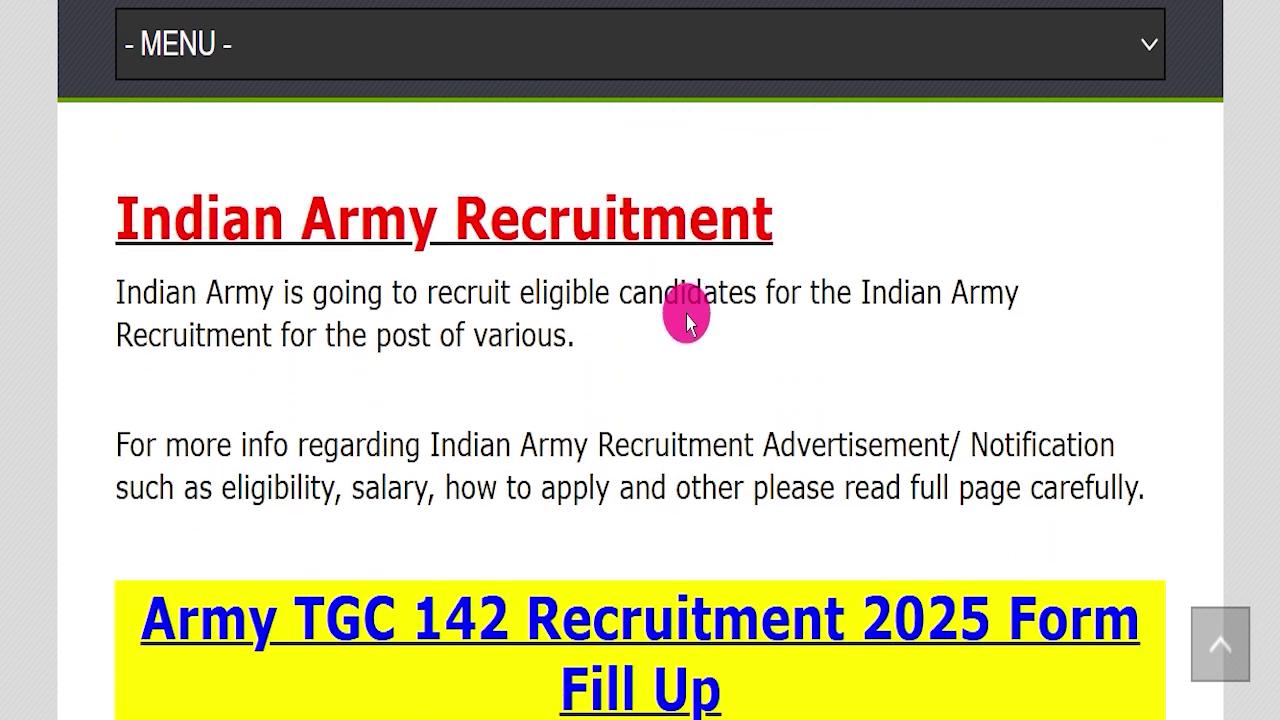
scroll(687, 310, down, 5)
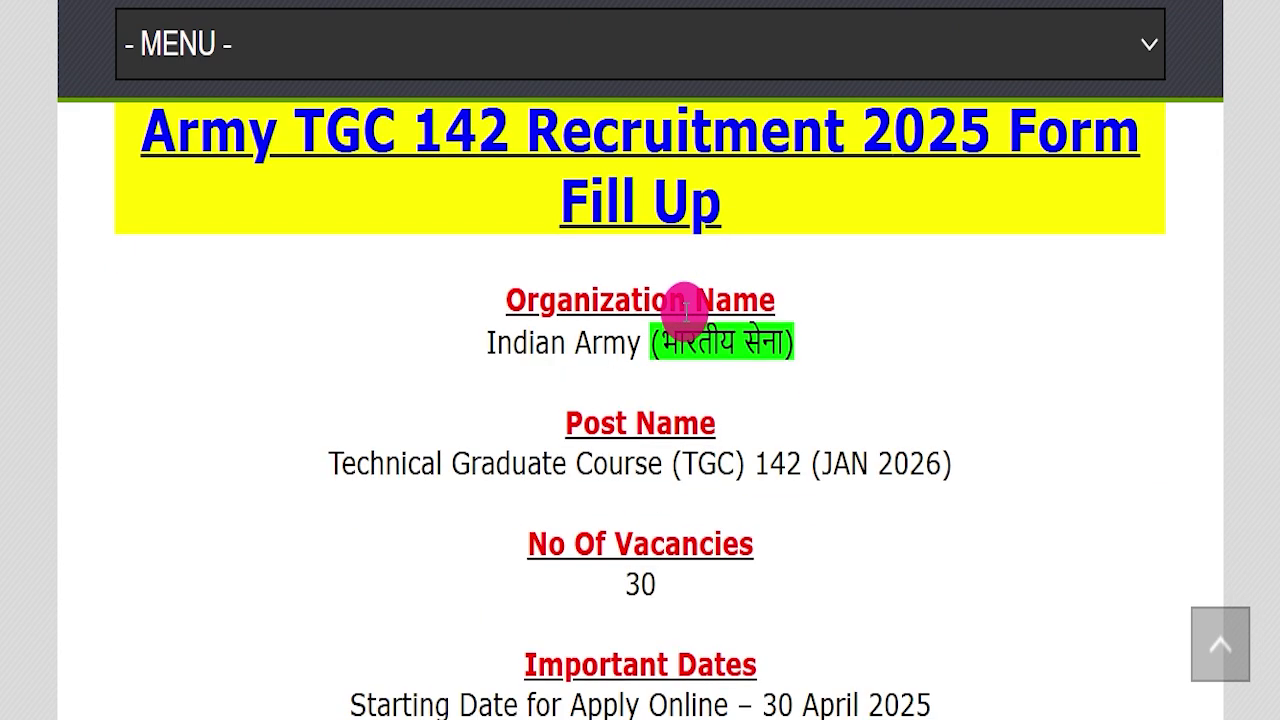
scroll(687, 310, up, 1)
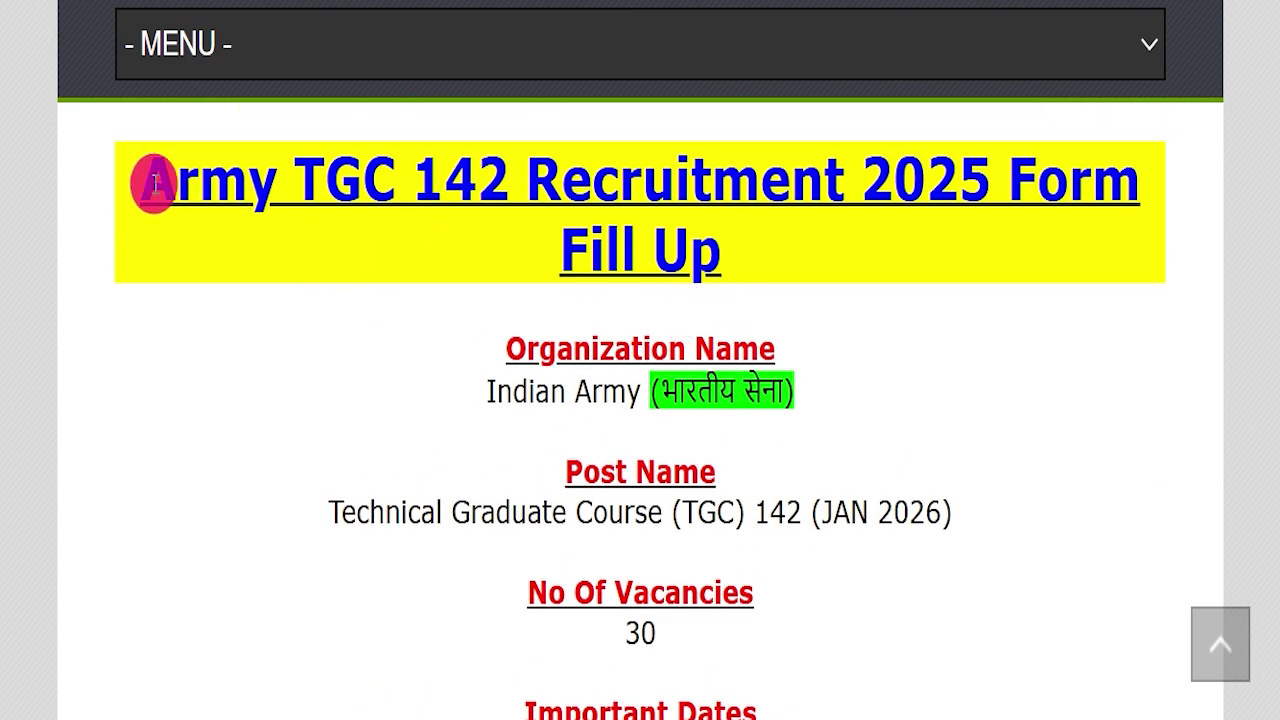
drag(127, 178, 742, 250)
click(755, 255)
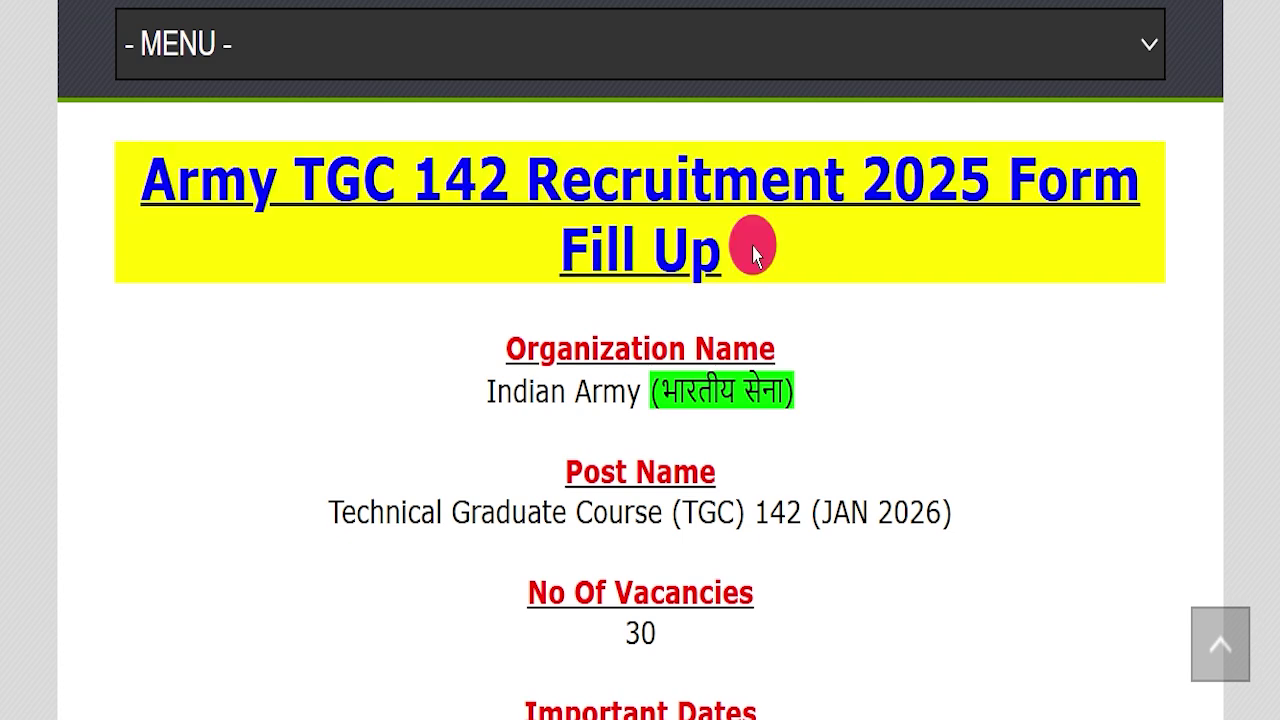
- Highlight the organization name, the post name and the number of vacancies in the recruitment article
drag(408, 366, 843, 390)
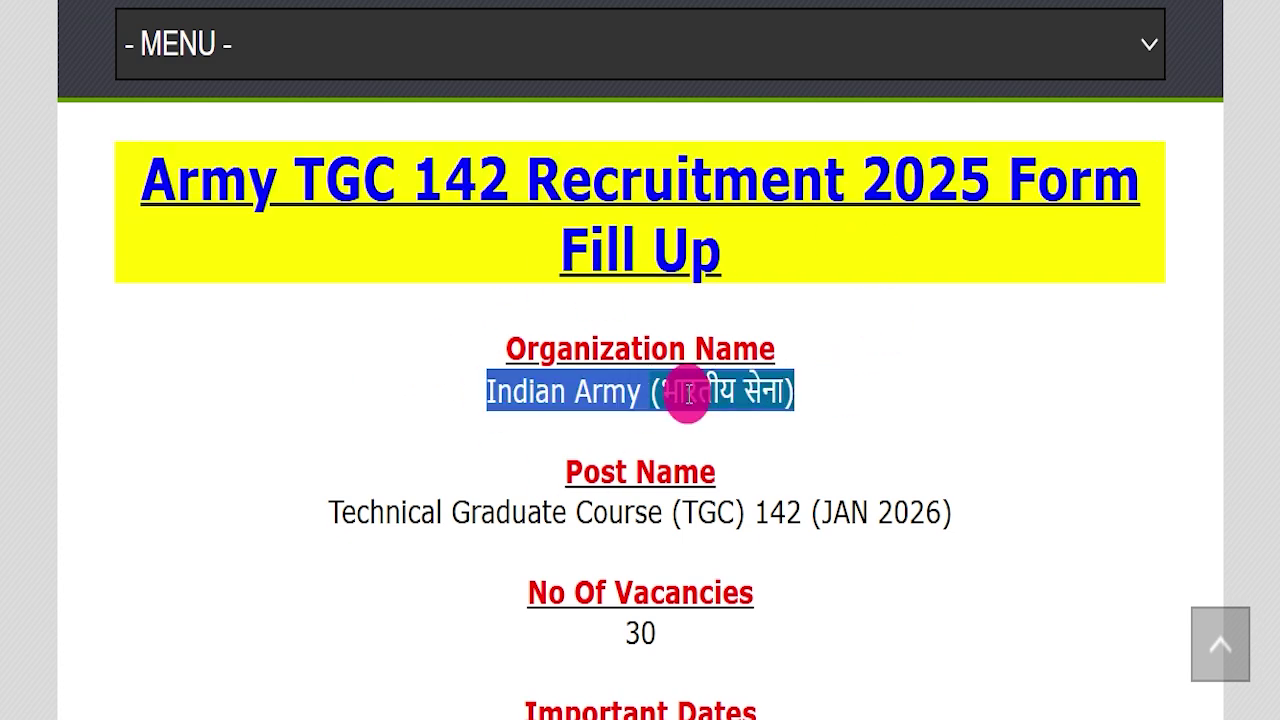
drag(328, 512, 980, 503)
click(978, 505)
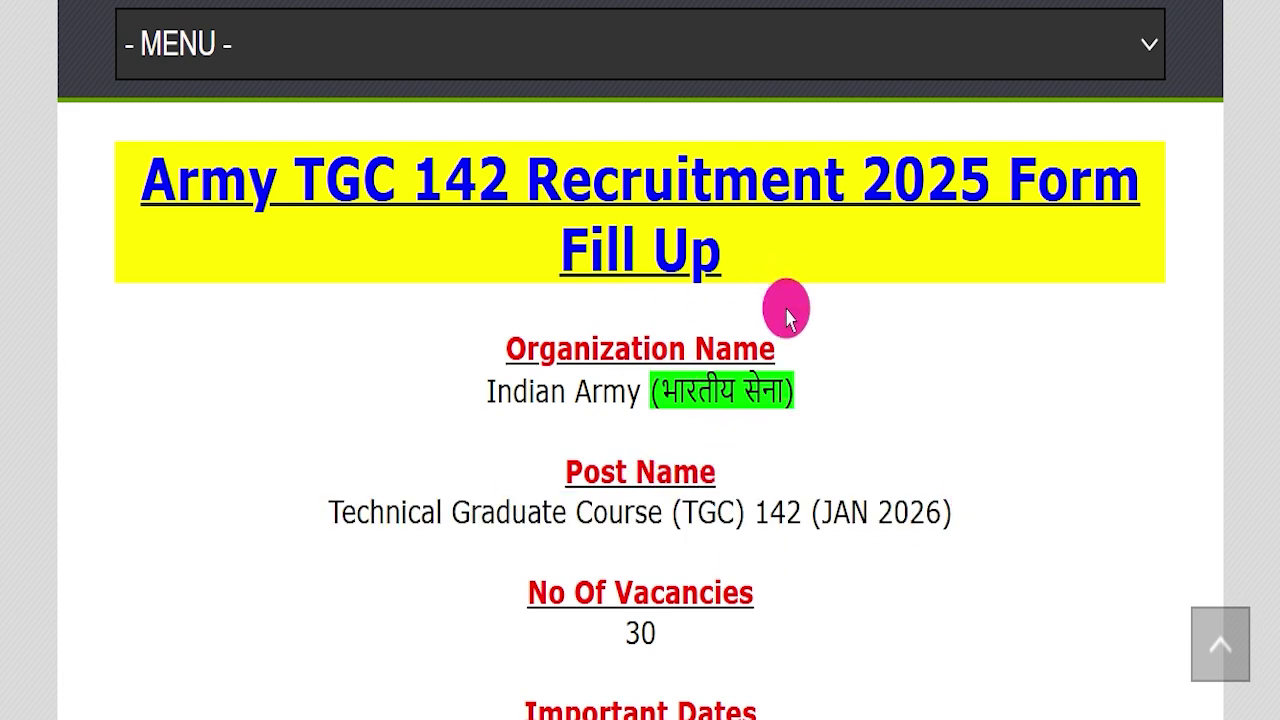
scroll(790, 318, down, 3)
drag(557, 257, 786, 246)
- Mark the last application date, the pay scale and the final-year eligibility line with red strokes, and clear the marks
scroll(966, 277, down, 2)
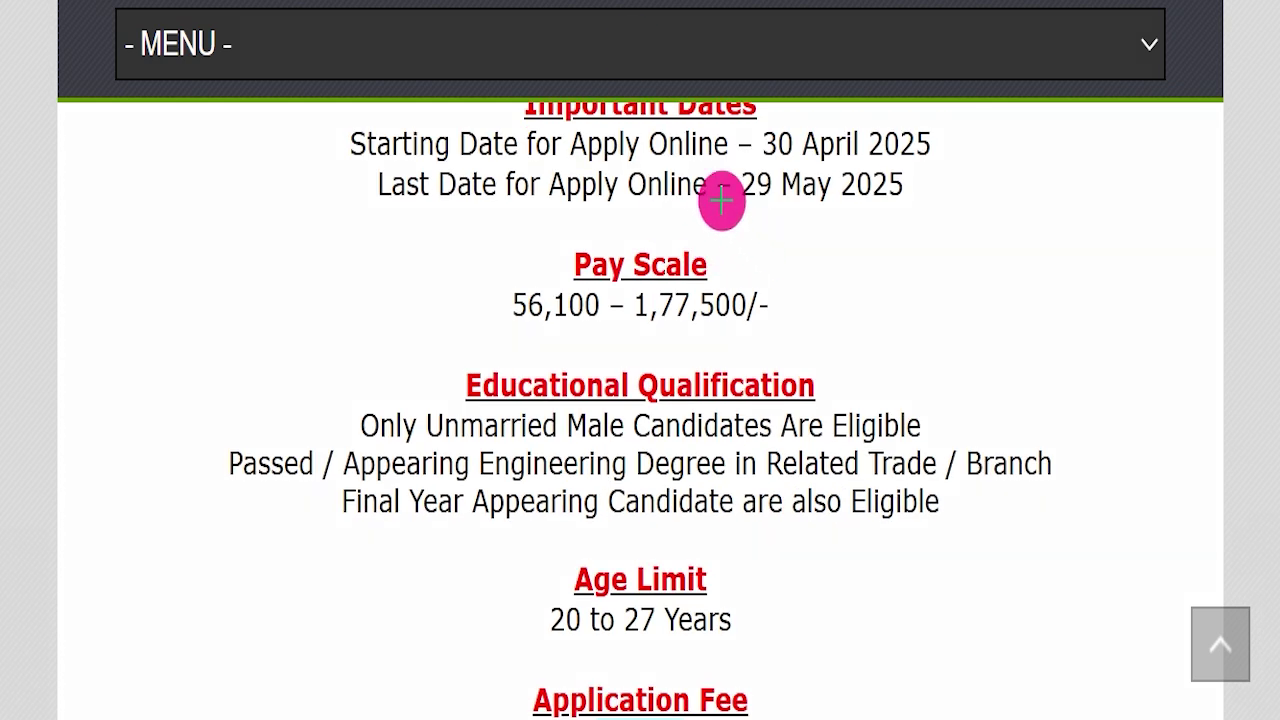
drag(720, 197, 983, 209)
drag(924, 175, 1064, 148)
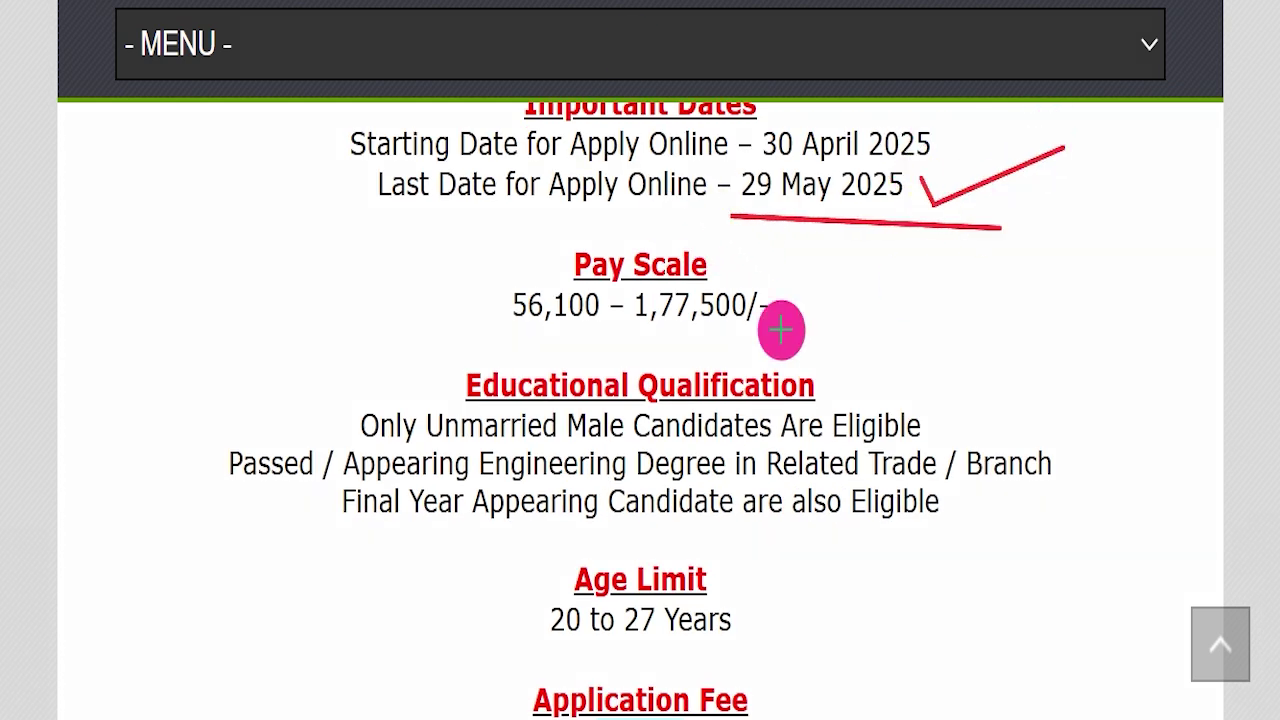
drag(697, 191, 943, 200)
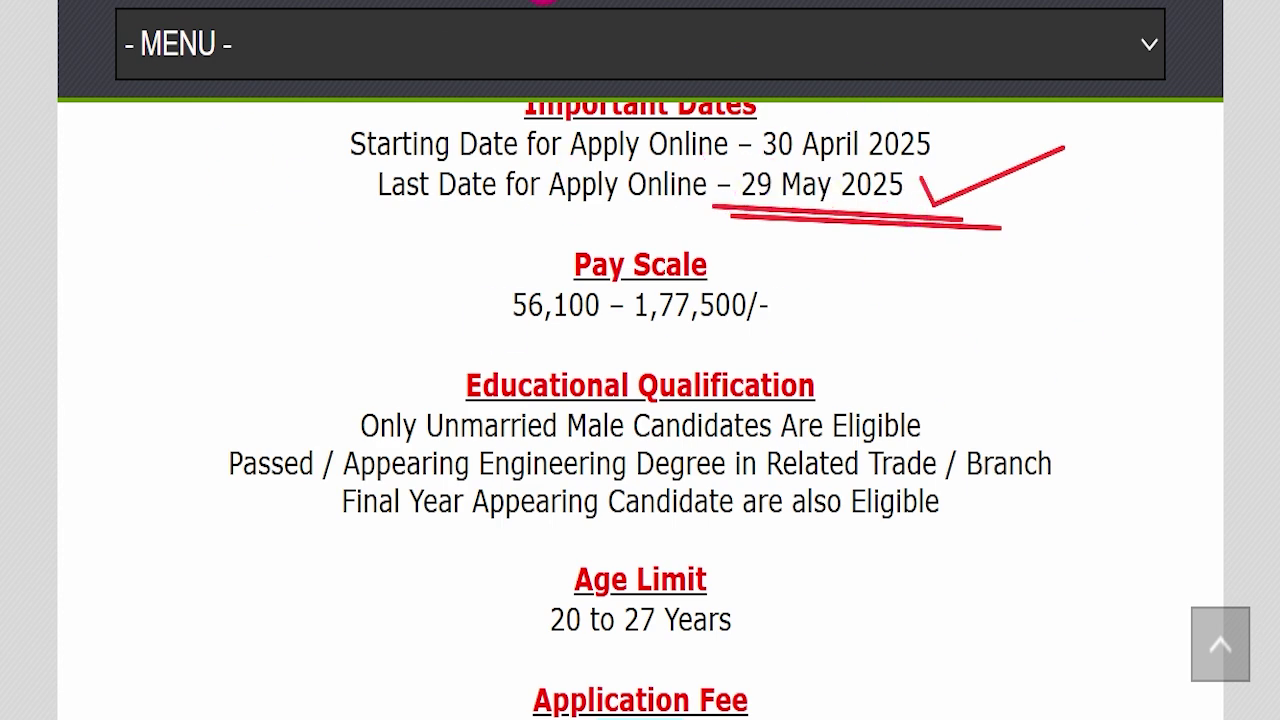
mouse_move(456, 334)
mouse_down()
mouse_move(811, 327)
mouse_move(820, 306)
mouse_up()
drag(900, 204, 934, 204)
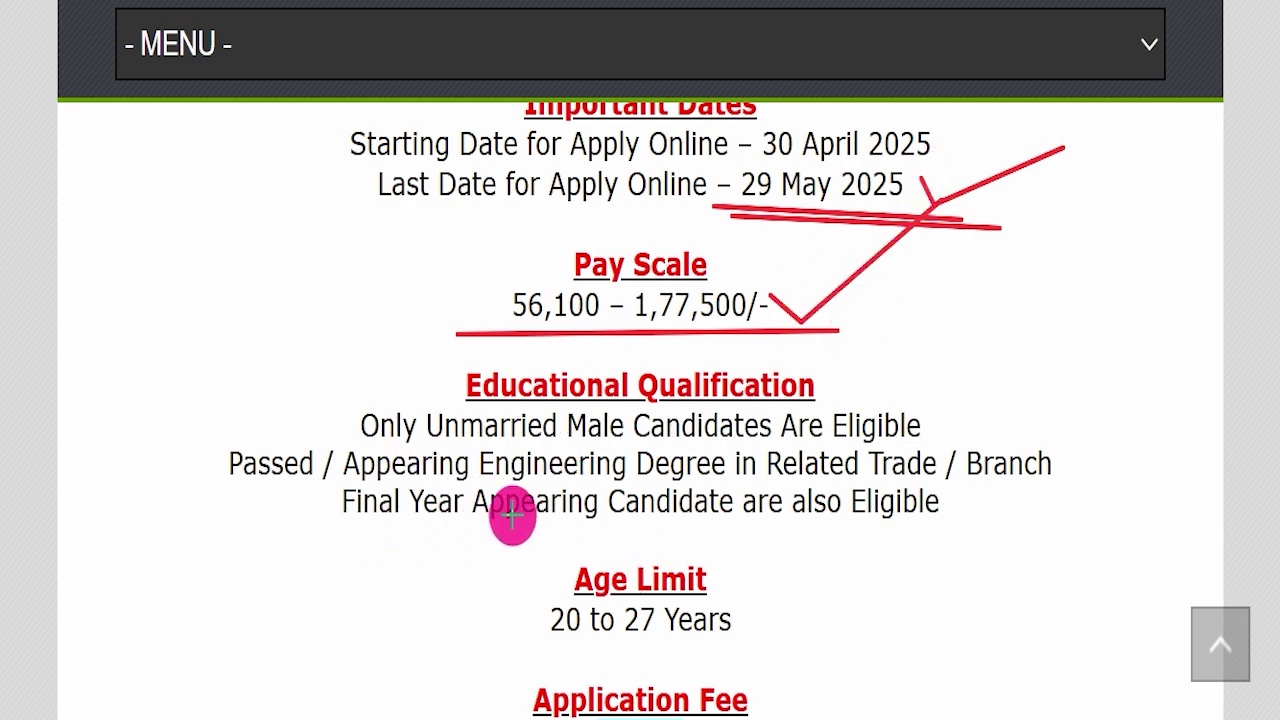
drag(306, 518, 891, 517)
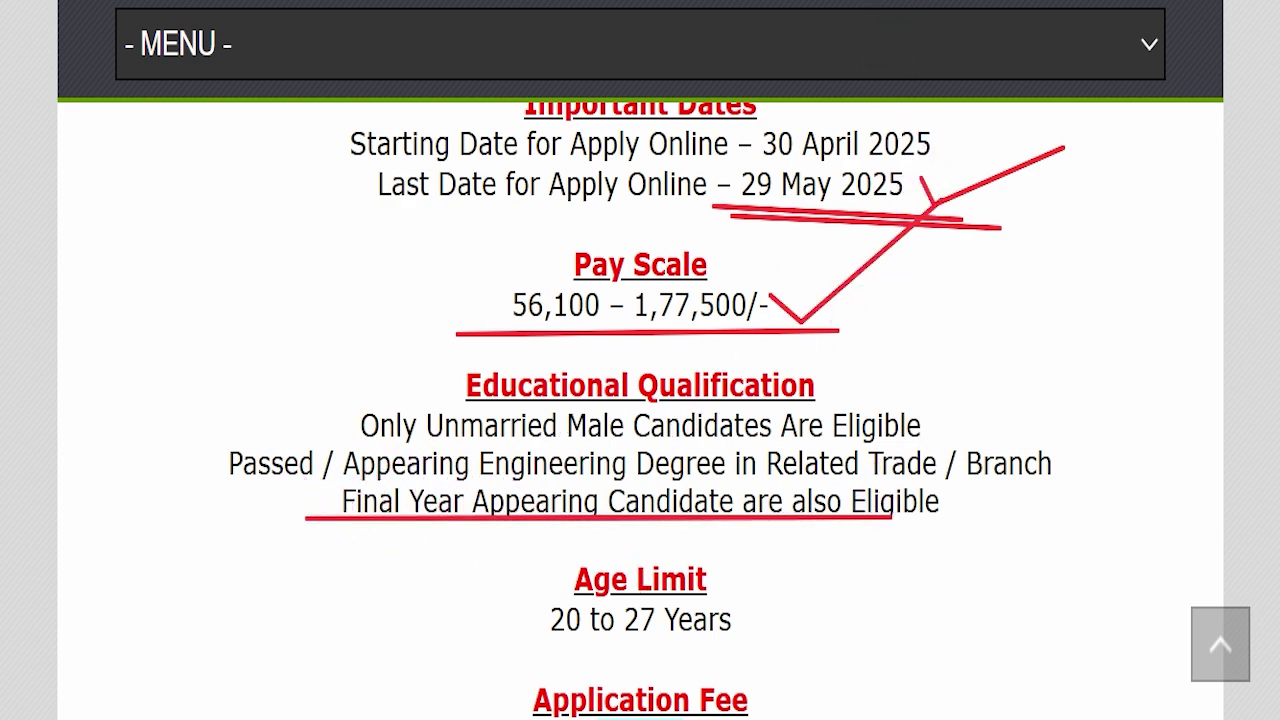
key(Escape)
- Highlight the age limit, the application fee and the selection process stages in the recruitment article
scroll(608, 378, down, 2)
drag(549, 392, 797, 378)
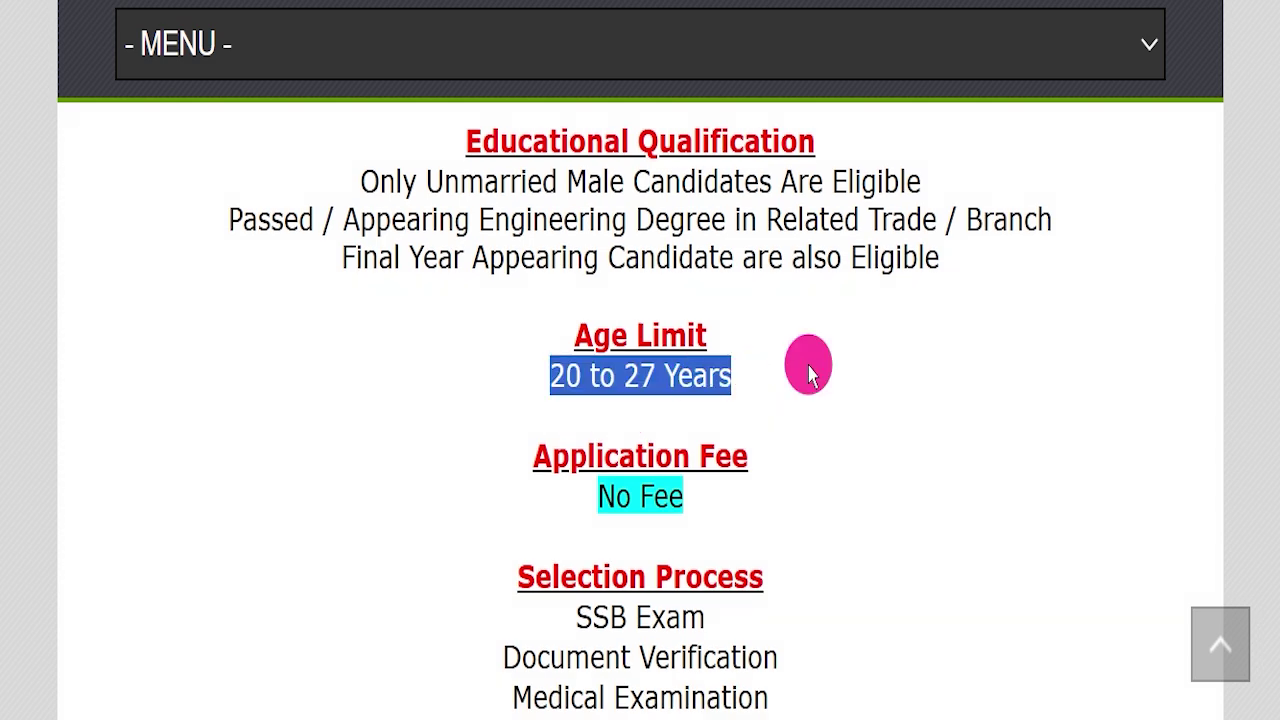
scroll(463, 343, down, 1)
drag(596, 372, 720, 357)
scroll(800, 400, down, 2)
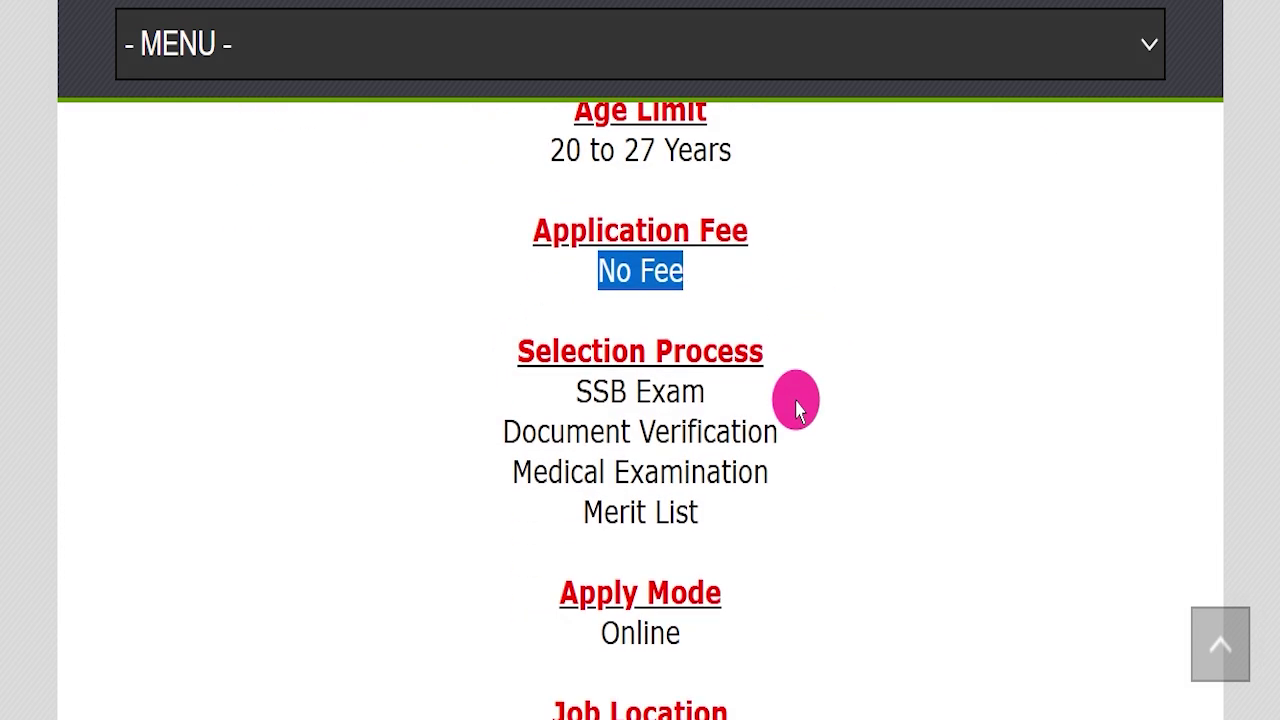
drag(500, 243, 864, 405)
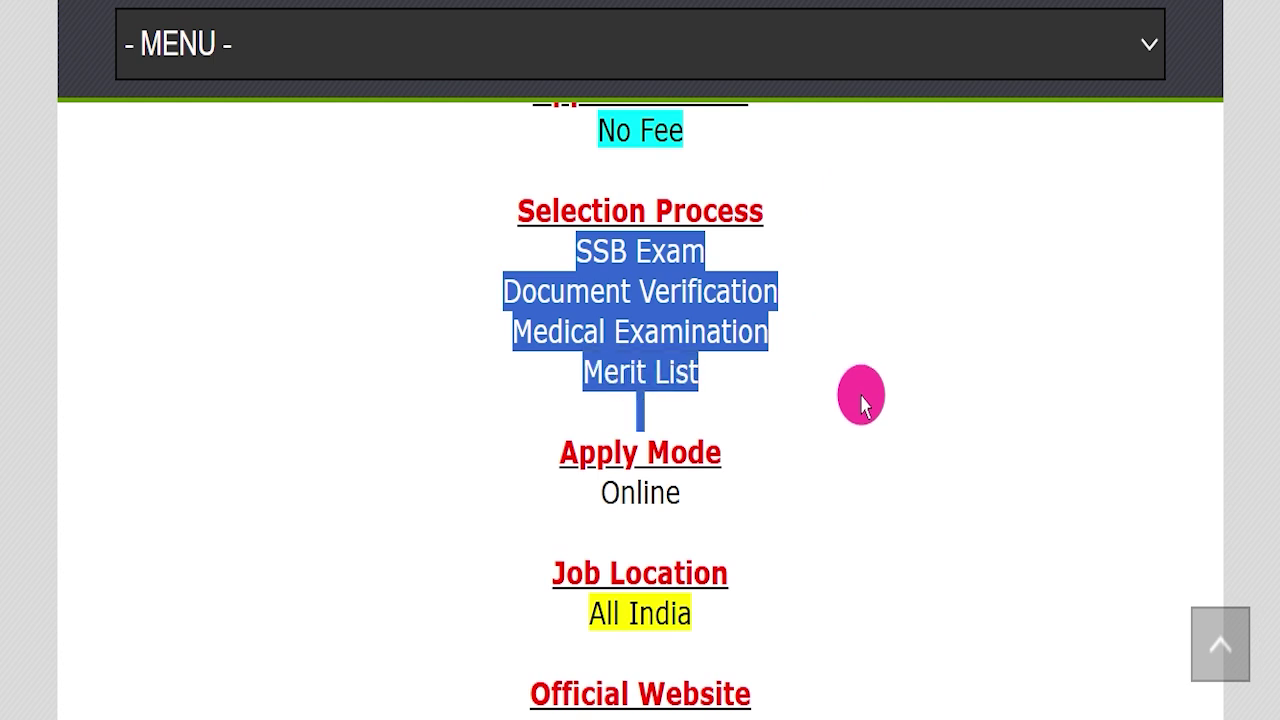
click(862, 402)
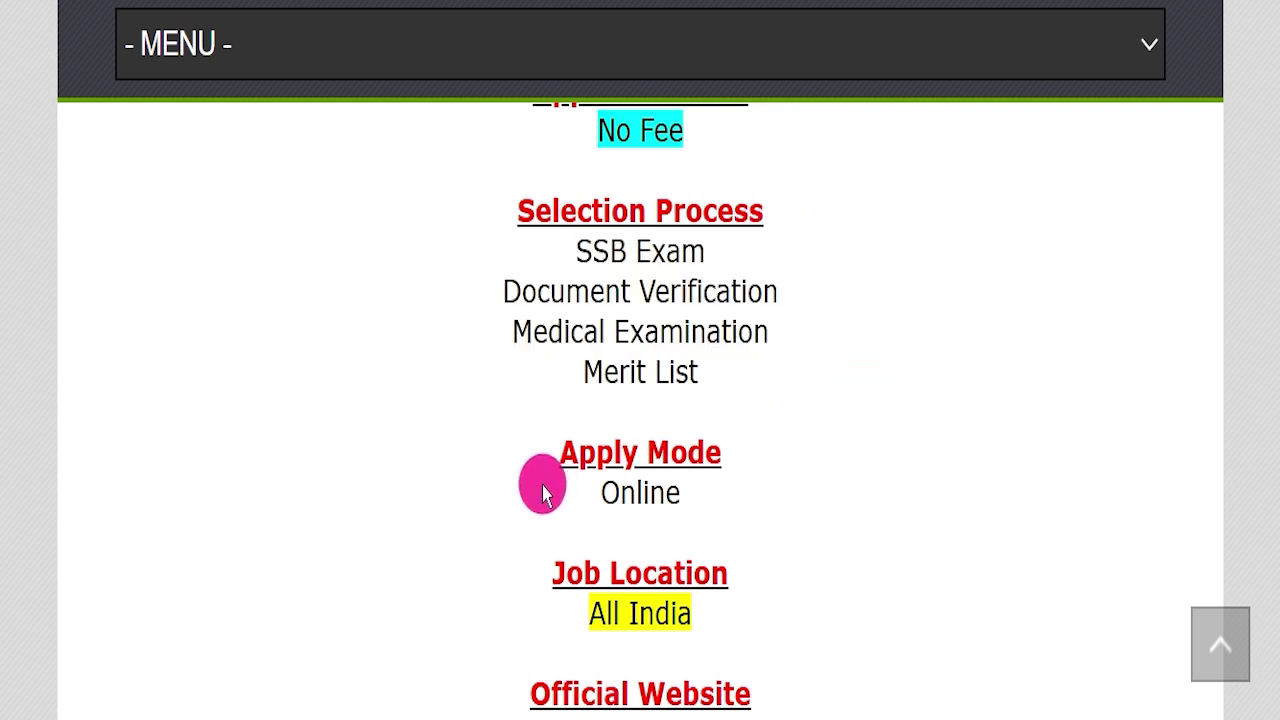
- Highlight the apply mode, the job location and the official website address in the recruitment article
drag(543, 495, 829, 480)
scroll(766, 380, down, 2)
drag(503, 343, 760, 358)
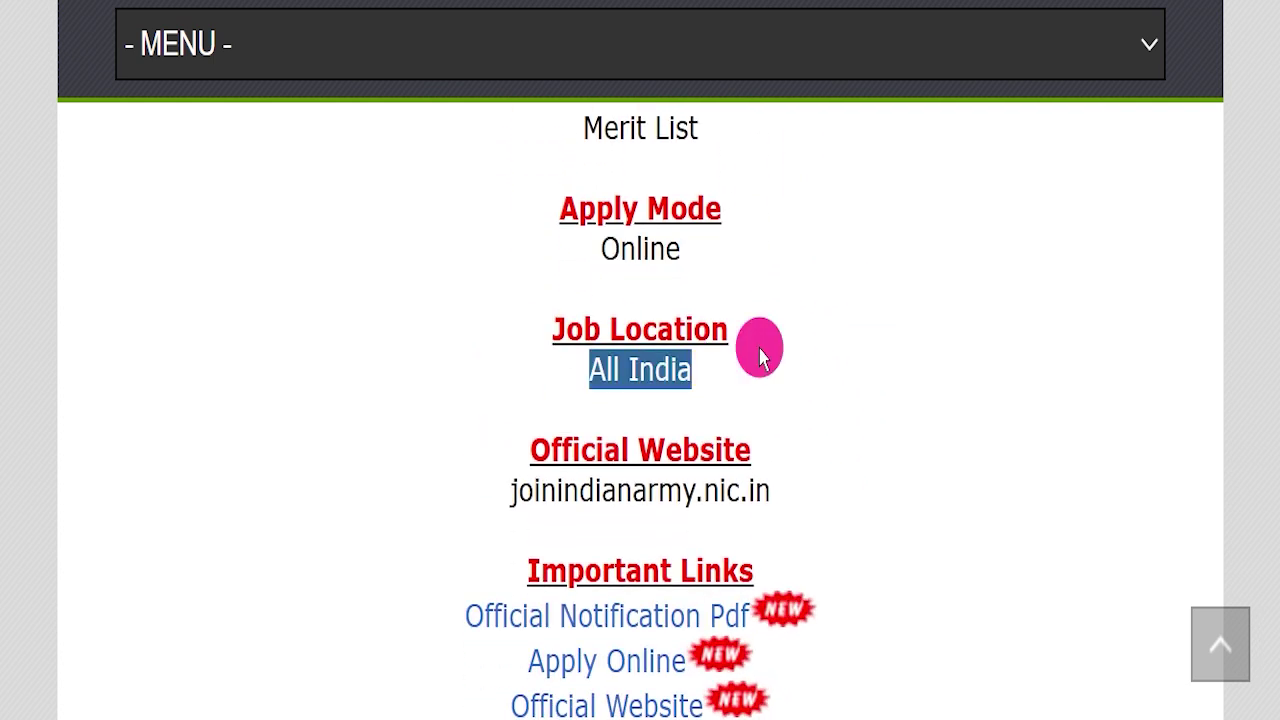
scroll(760, 358, down, 1)
drag(414, 363, 845, 355)
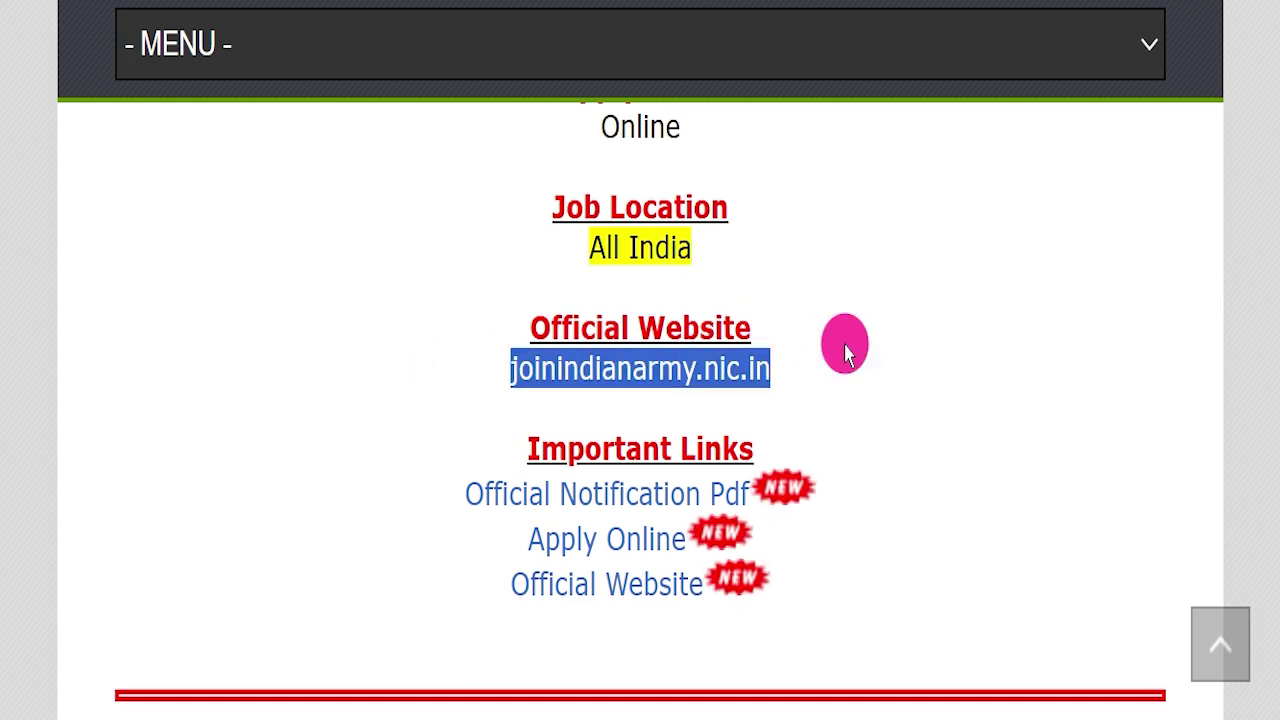
drag(423, 303, 463, 306)
click(826, 369)
click(463, 303)
- Highlight the Important Links section and its Official Notification Pdf link, and switch to the TGC-142 notification PDF
drag(476, 447, 817, 560)
click(454, 509)
drag(418, 497, 735, 490)
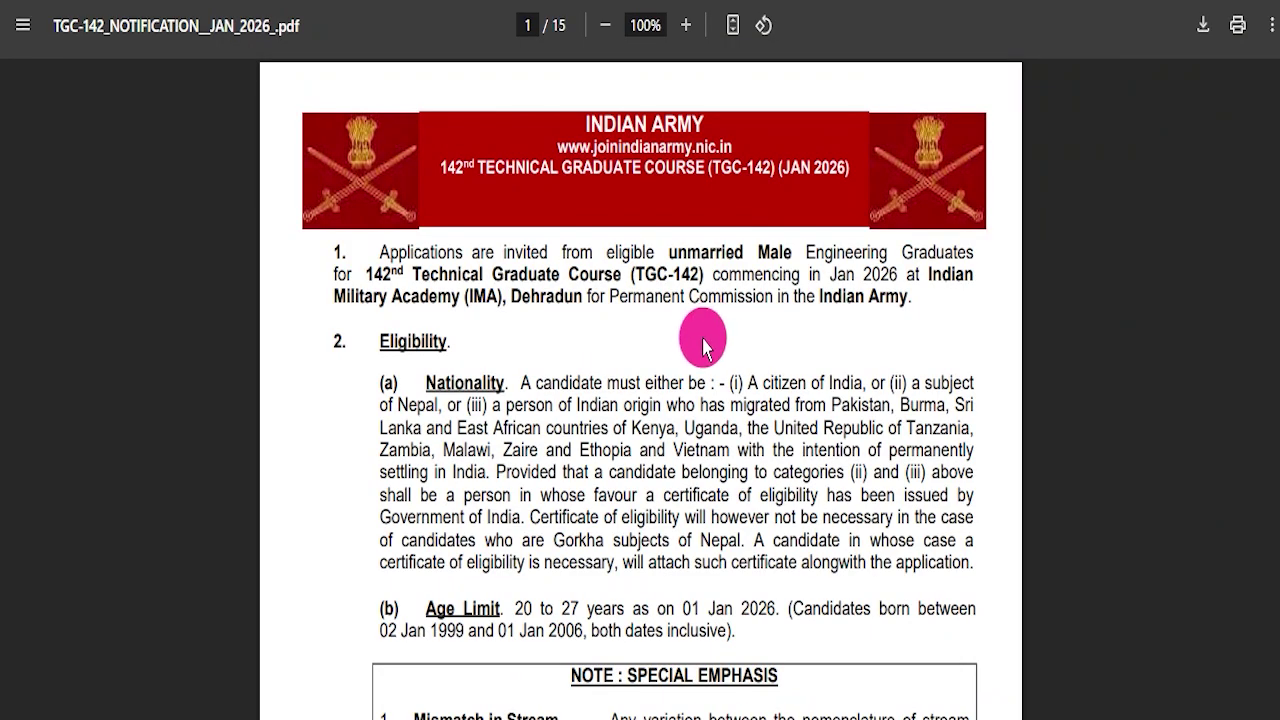
- Skim the whole TGC-142 notification PDF and return to the first page to highlight the introductory paragraph on who may apply
scroll(697, 345, down, 9)
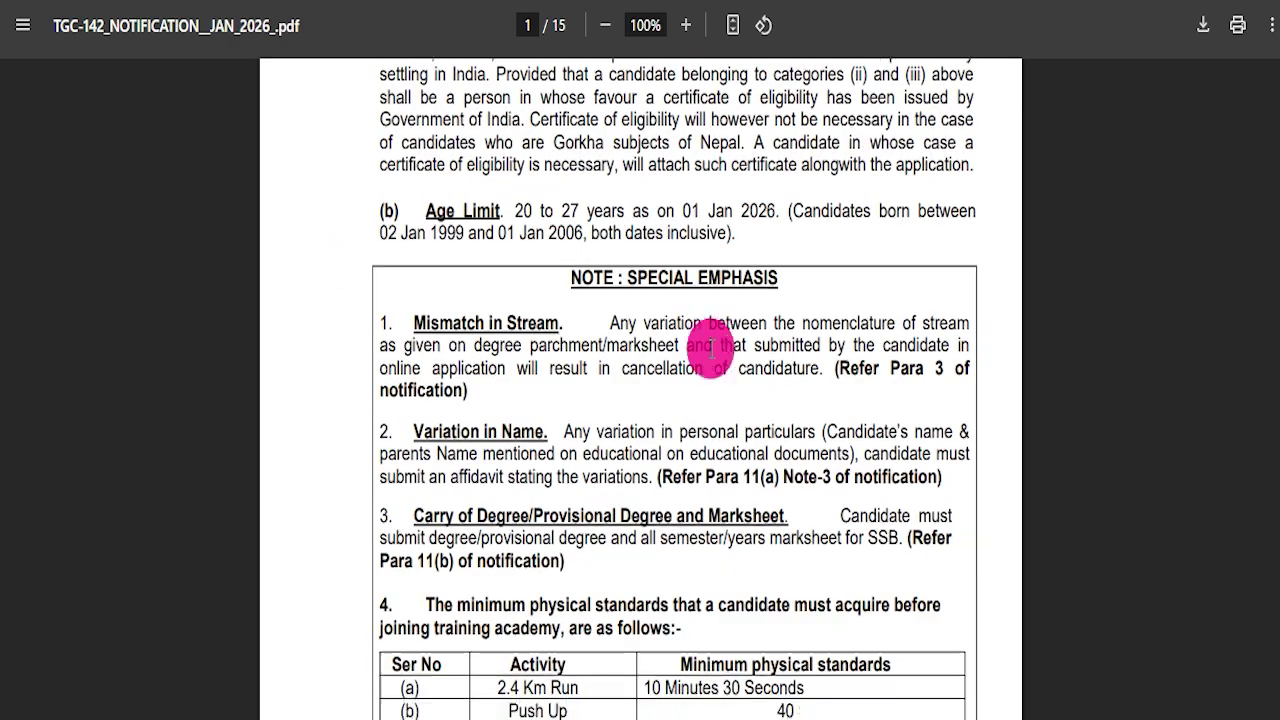
scroll(573, 350, down, 20)
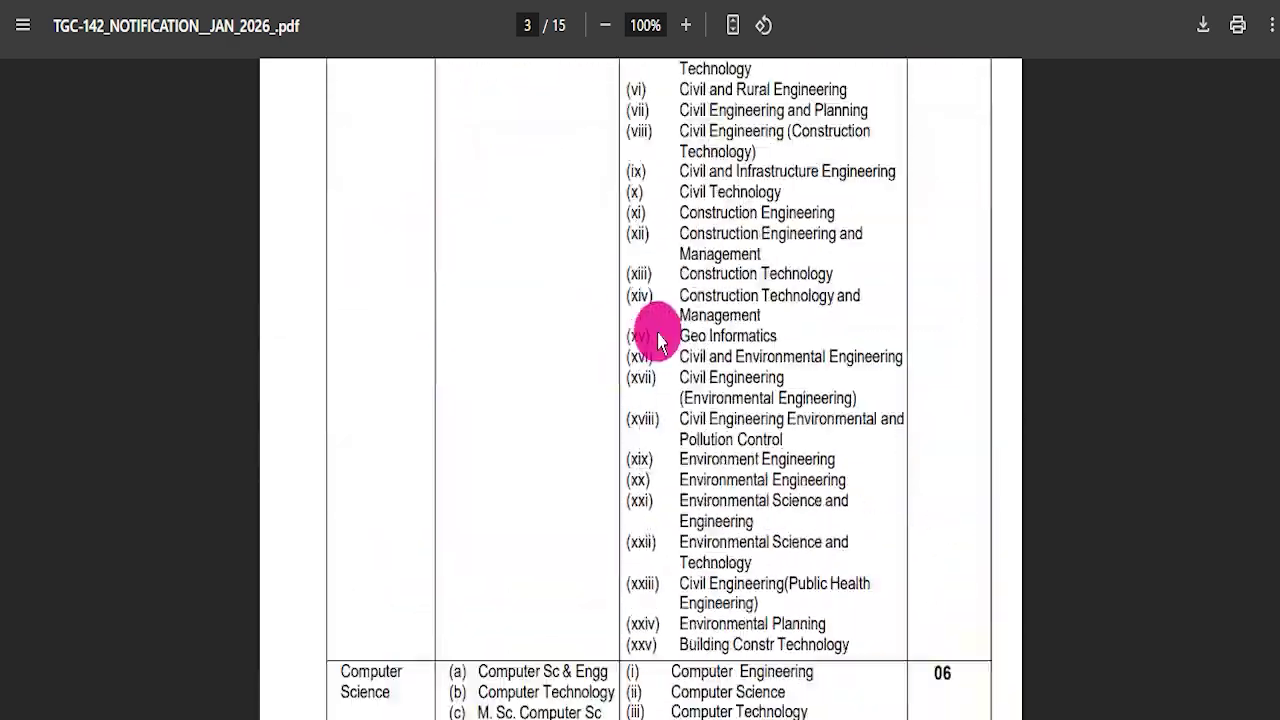
scroll(660, 345, down, 20)
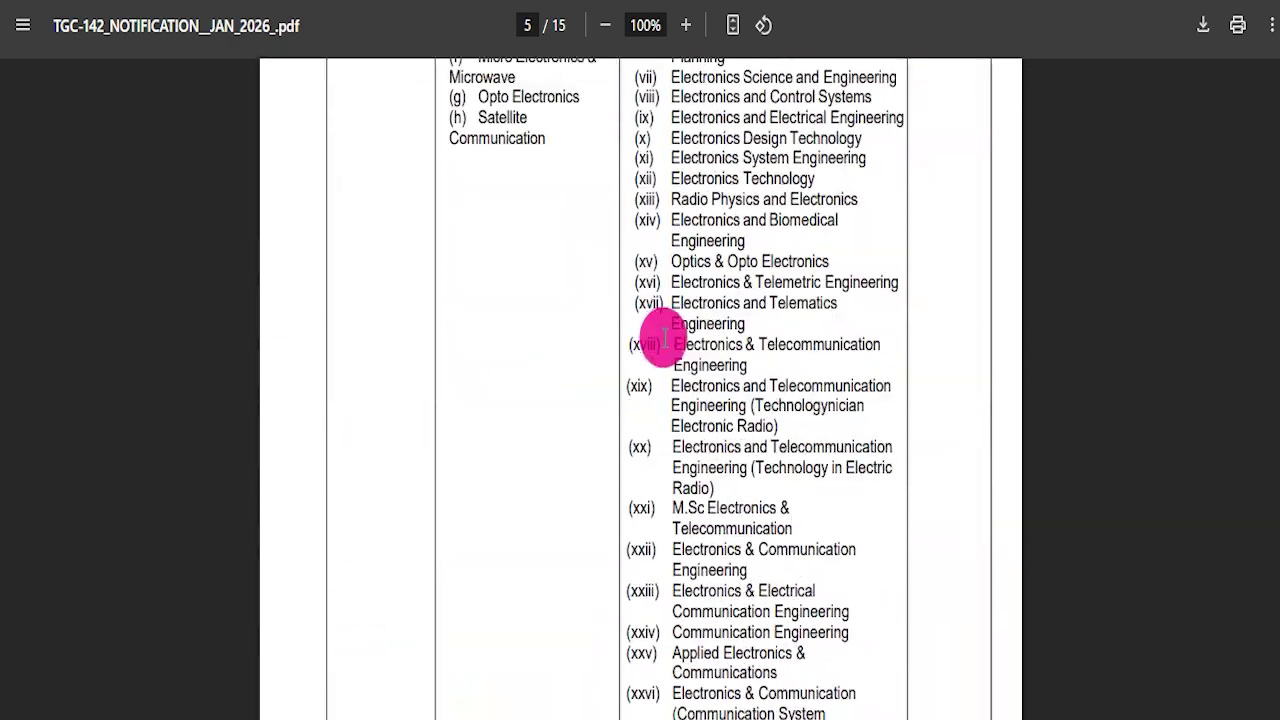
scroll(665, 362, down, 20)
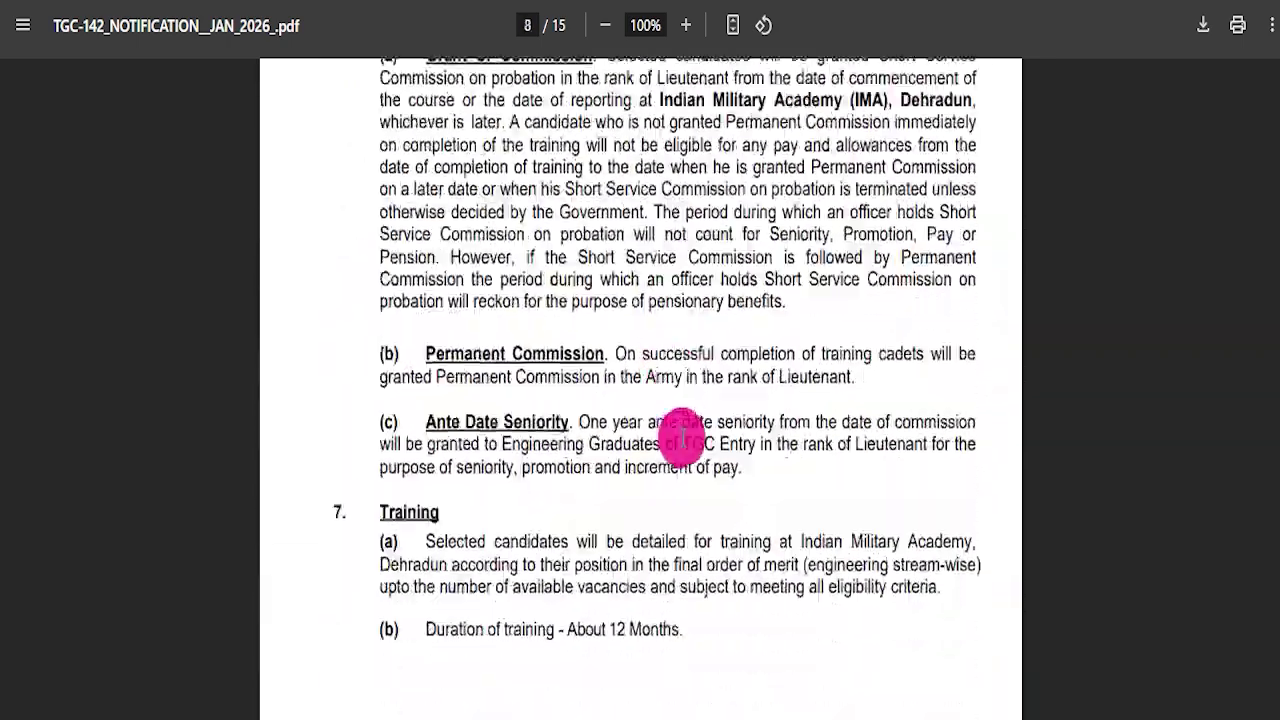
scroll(714, 483, down, 20)
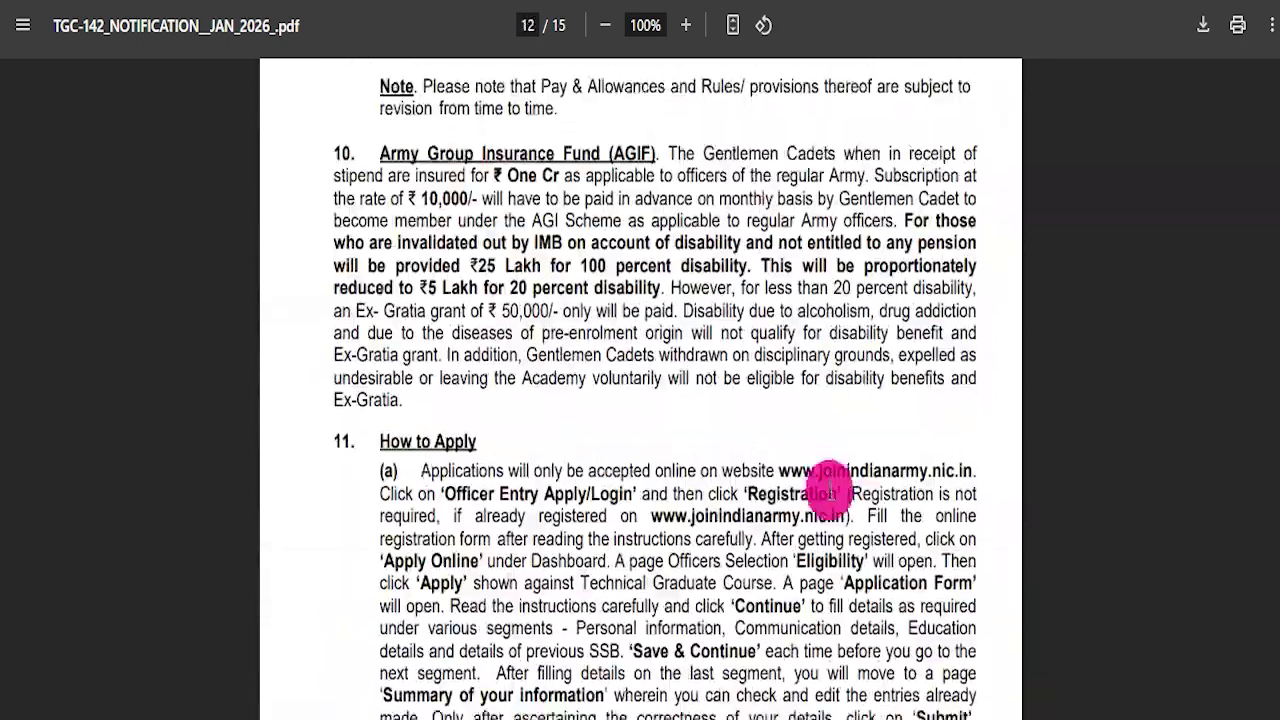
scroll(835, 485, down, 20)
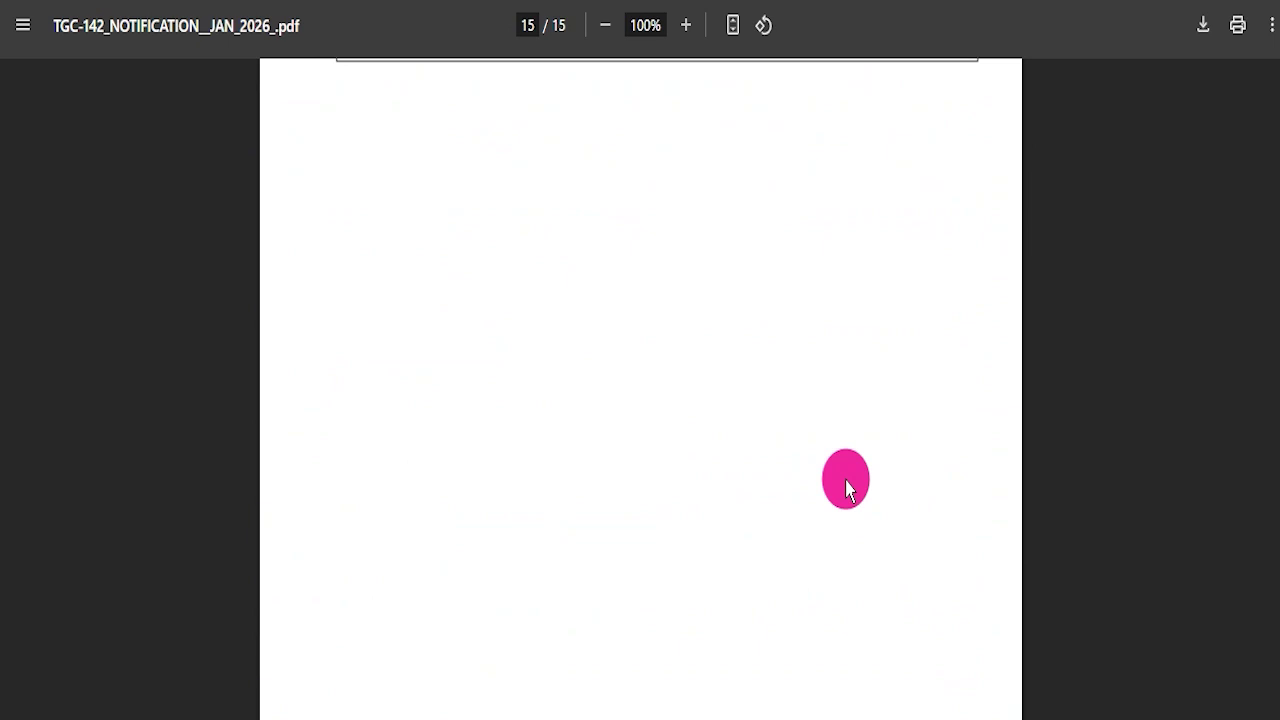
scroll(1272, 400, up, 20)
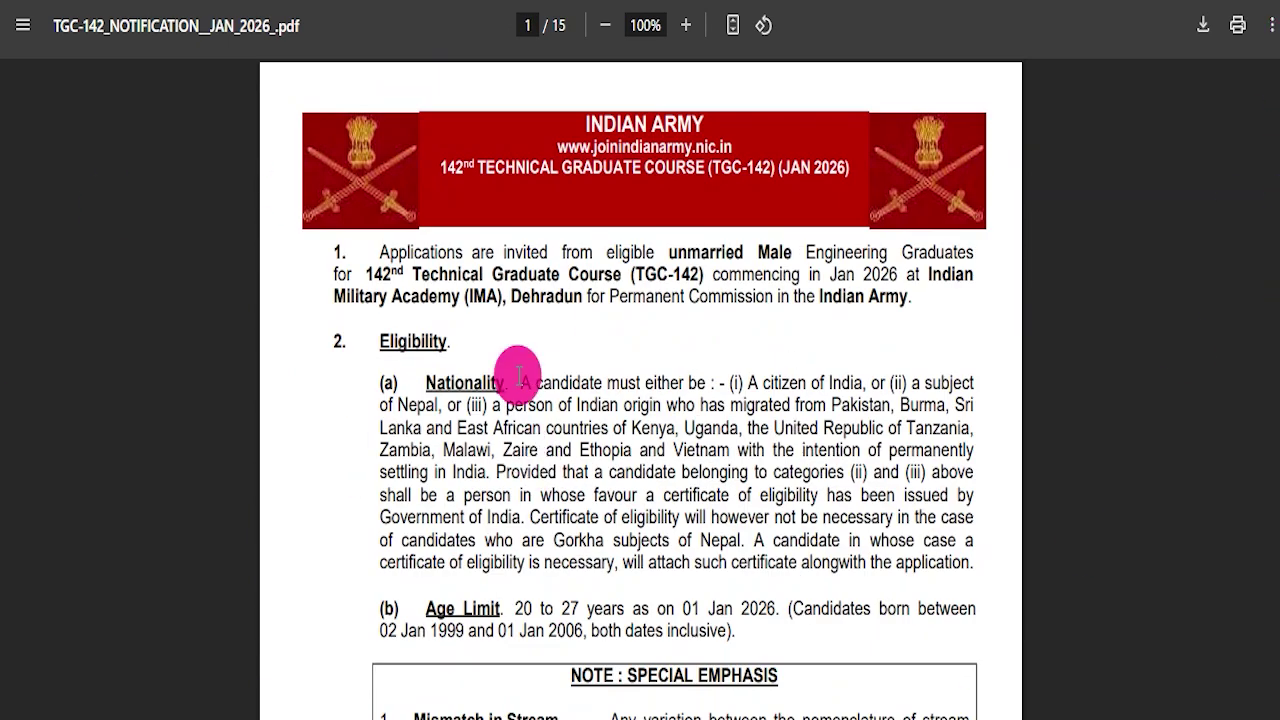
drag(378, 250, 898, 386)
click(737, 309)
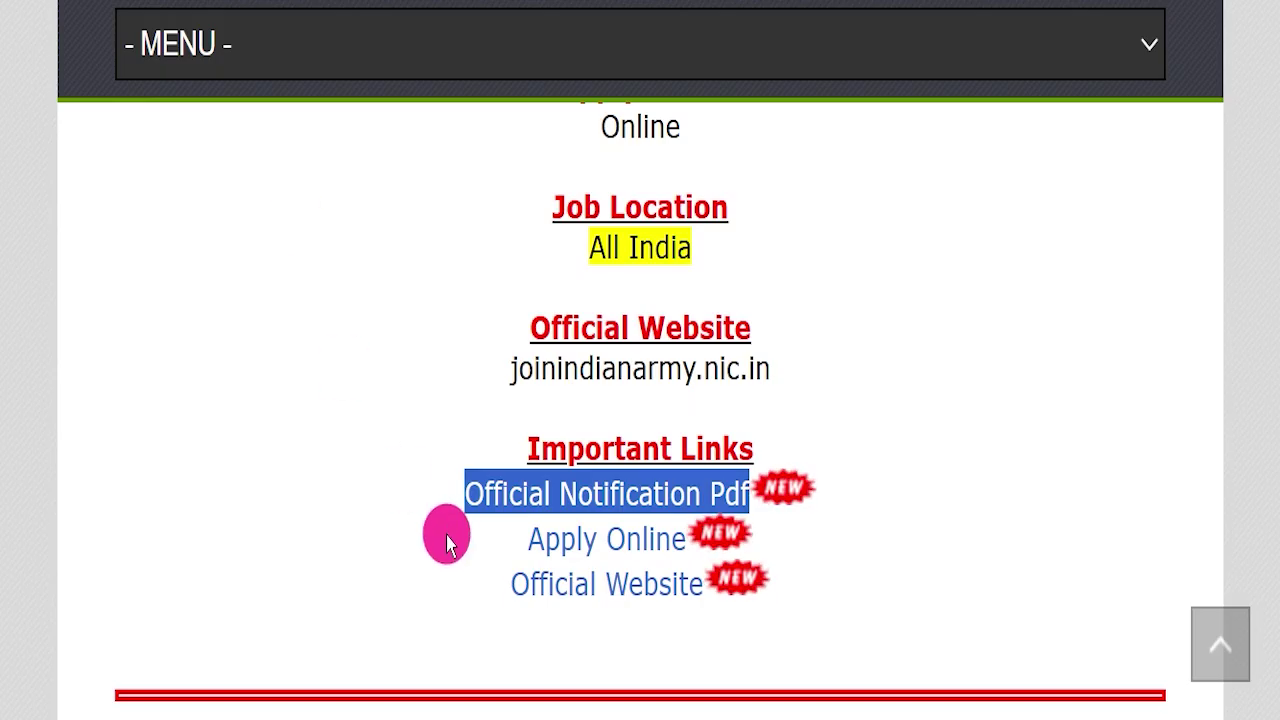
- Highlight the Apply Online link in the recruitment article and switch to the officers-entry login page of Join Indian Army
drag(443, 529, 690, 535)
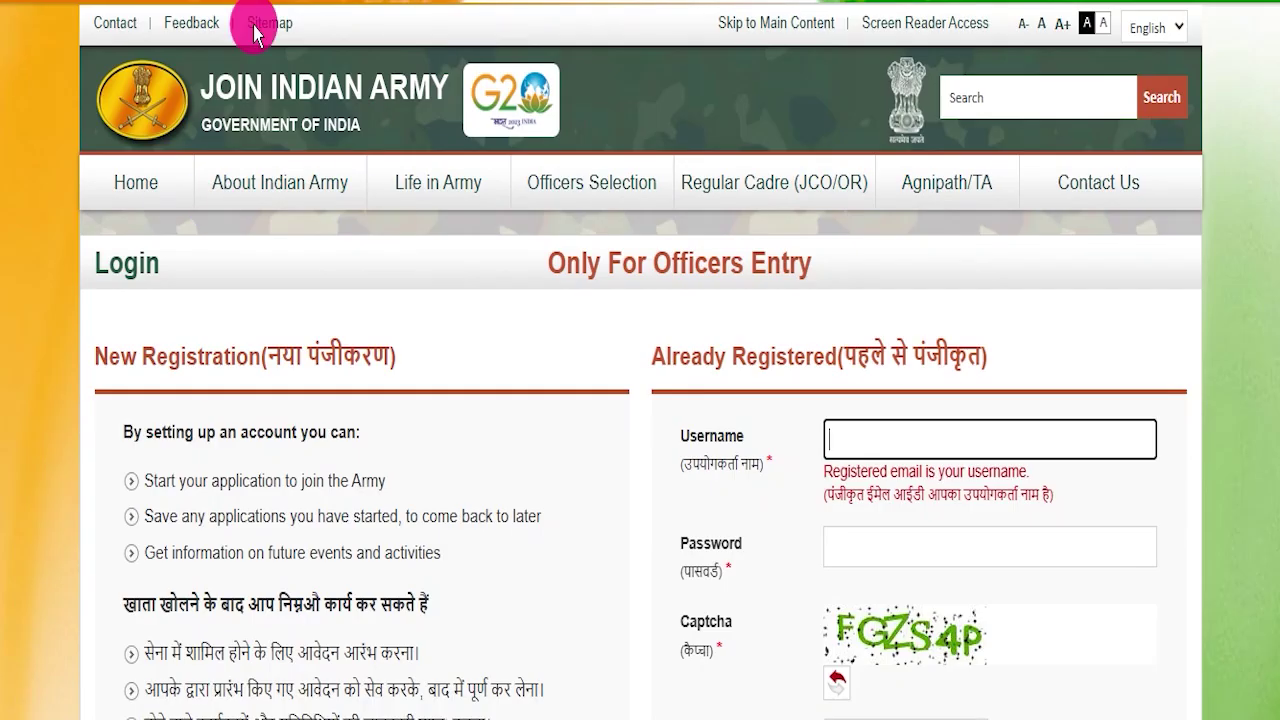
- Mark the username, password and captcha fields in the Already Registered login form
mouse_move(591, 182)
mouse_move(600, 418)
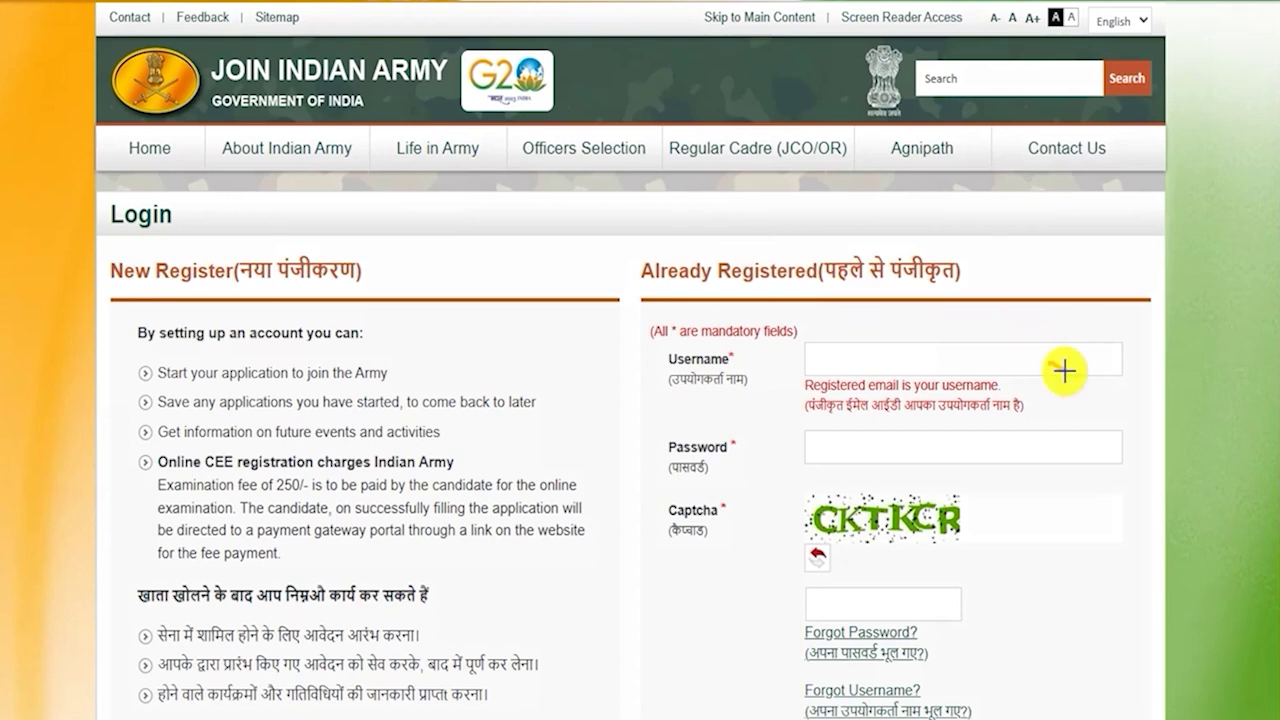
drag(1064, 371, 1107, 318)
drag(1046, 449, 1108, 410)
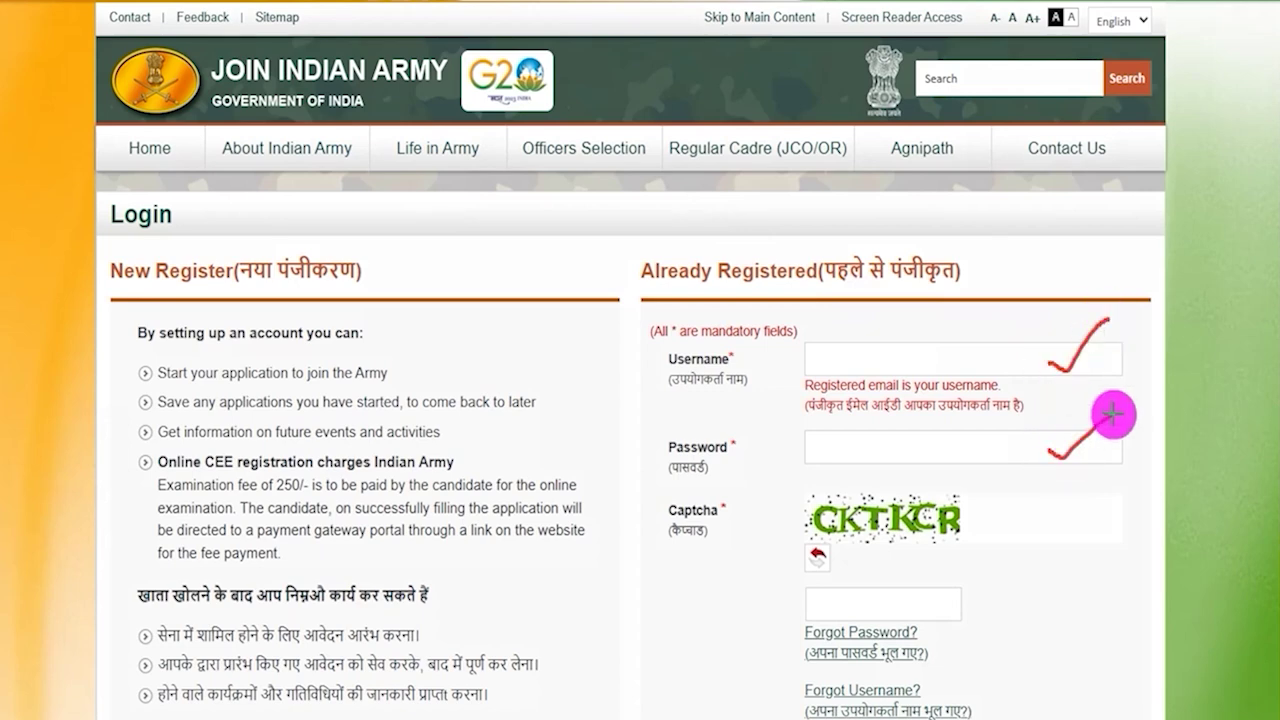
drag(862, 551, 1009, 551)
drag(944, 612, 1015, 578)
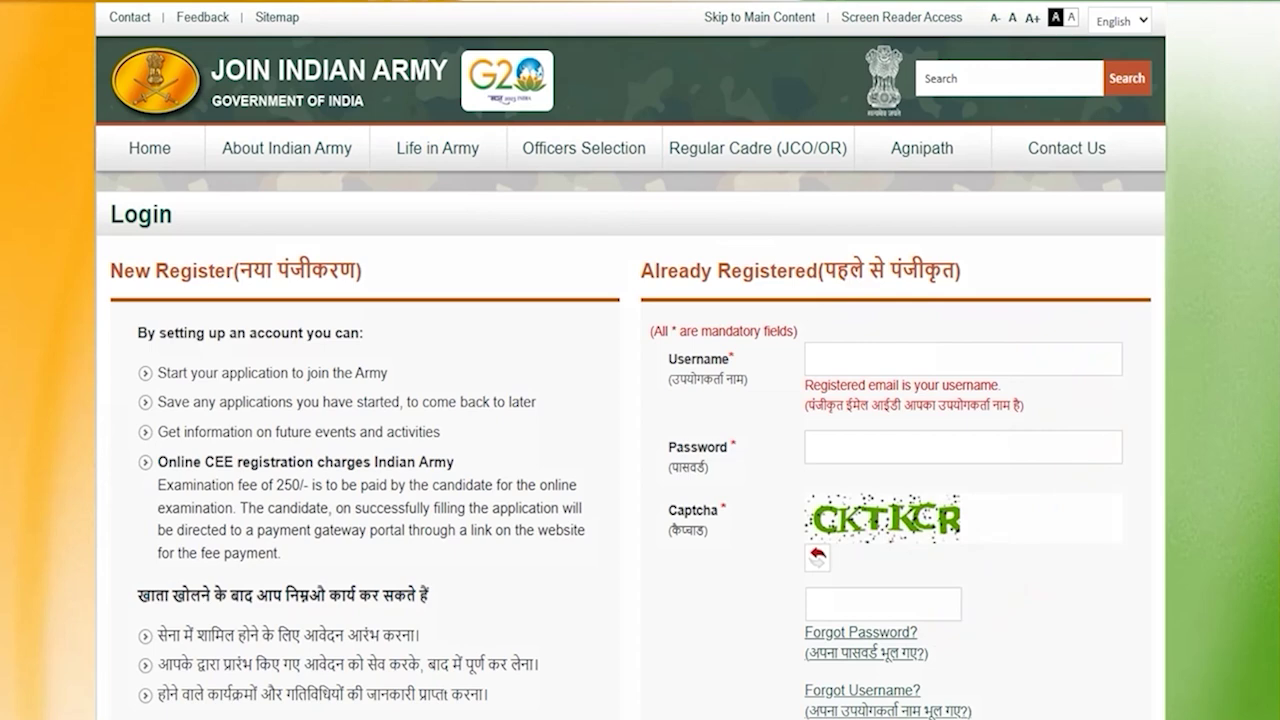
- Mark the Login to confirm and Registration buttons, and open the new registration
scroll(737, 503, down, 3)
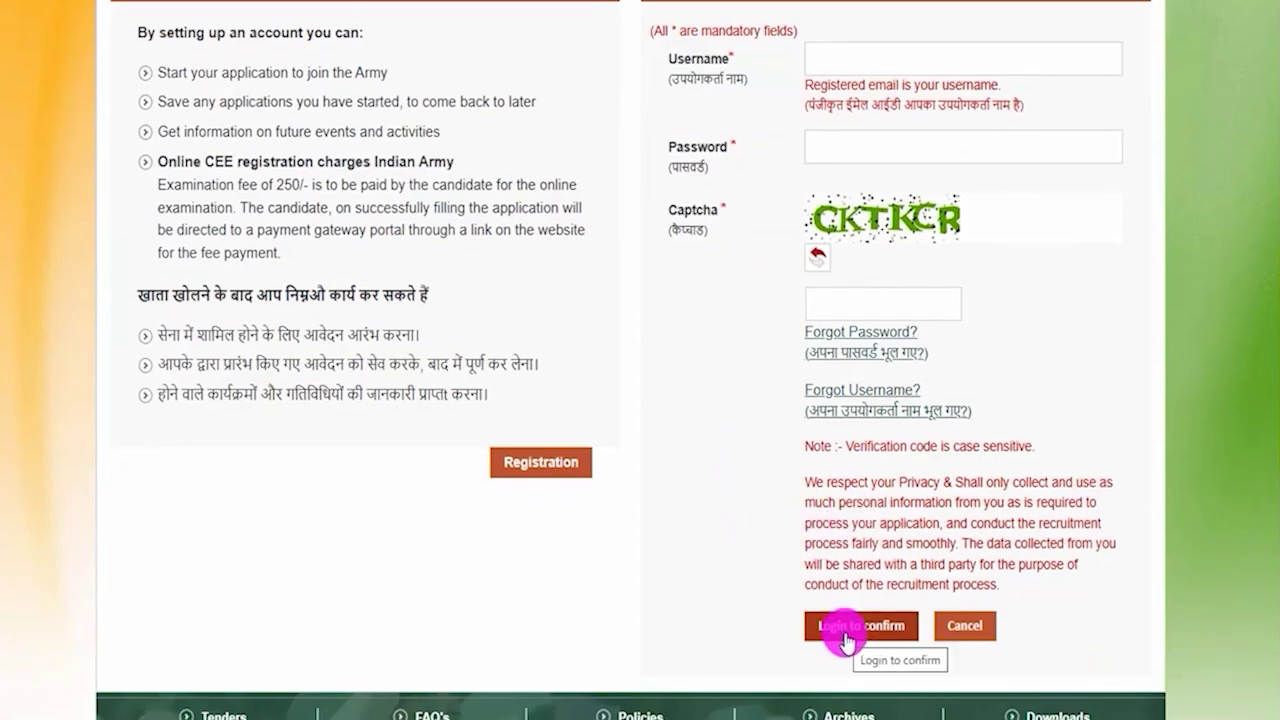
click(845, 612)
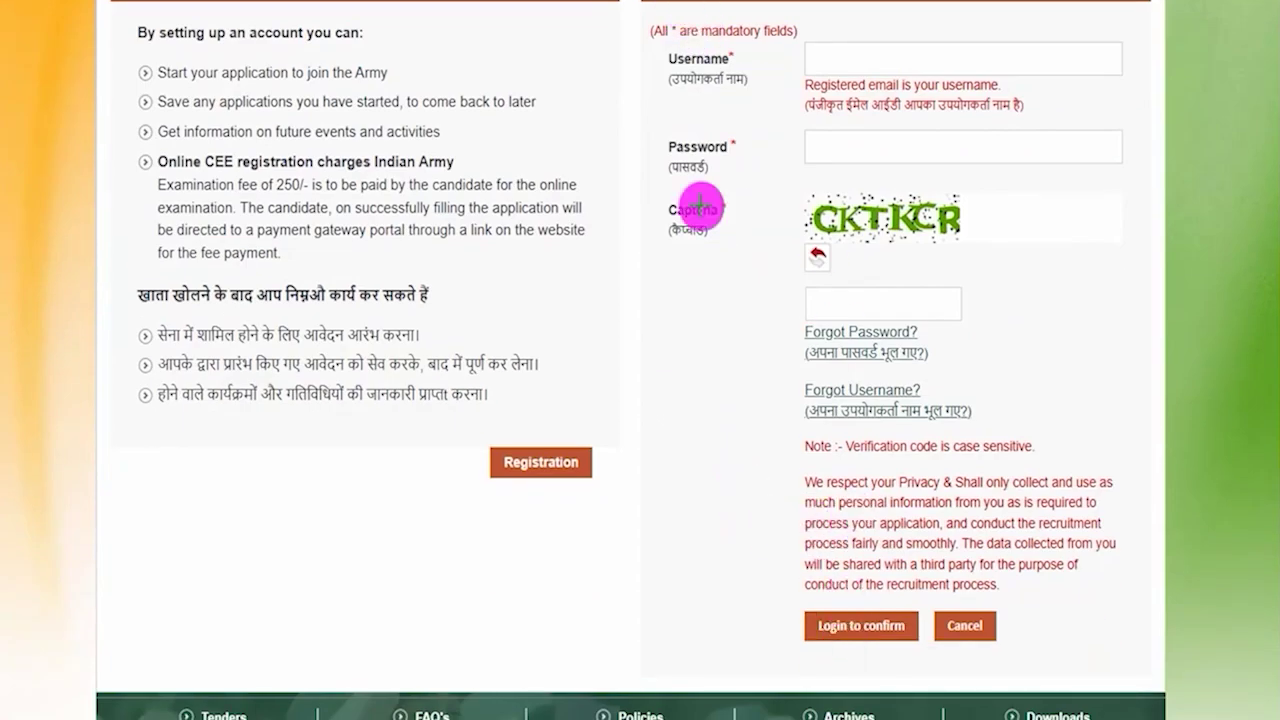
drag(779, 600, 910, 620)
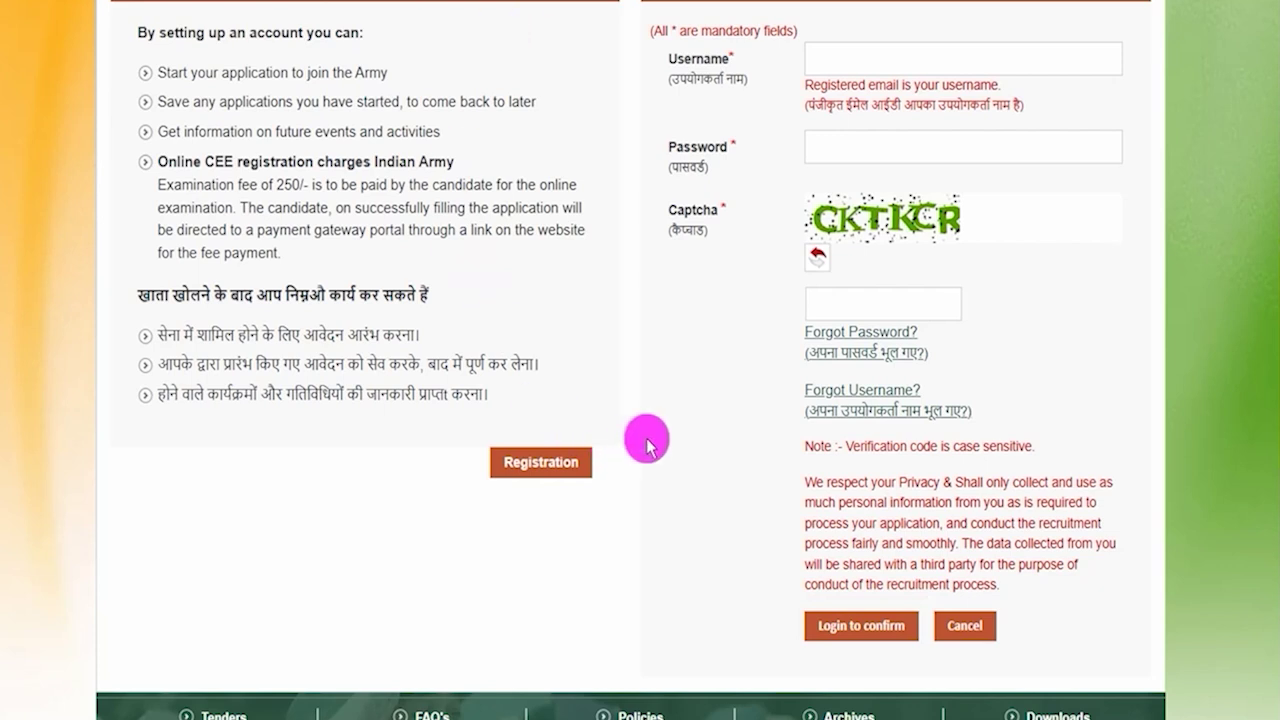
scroll(658, 423, up, 1)
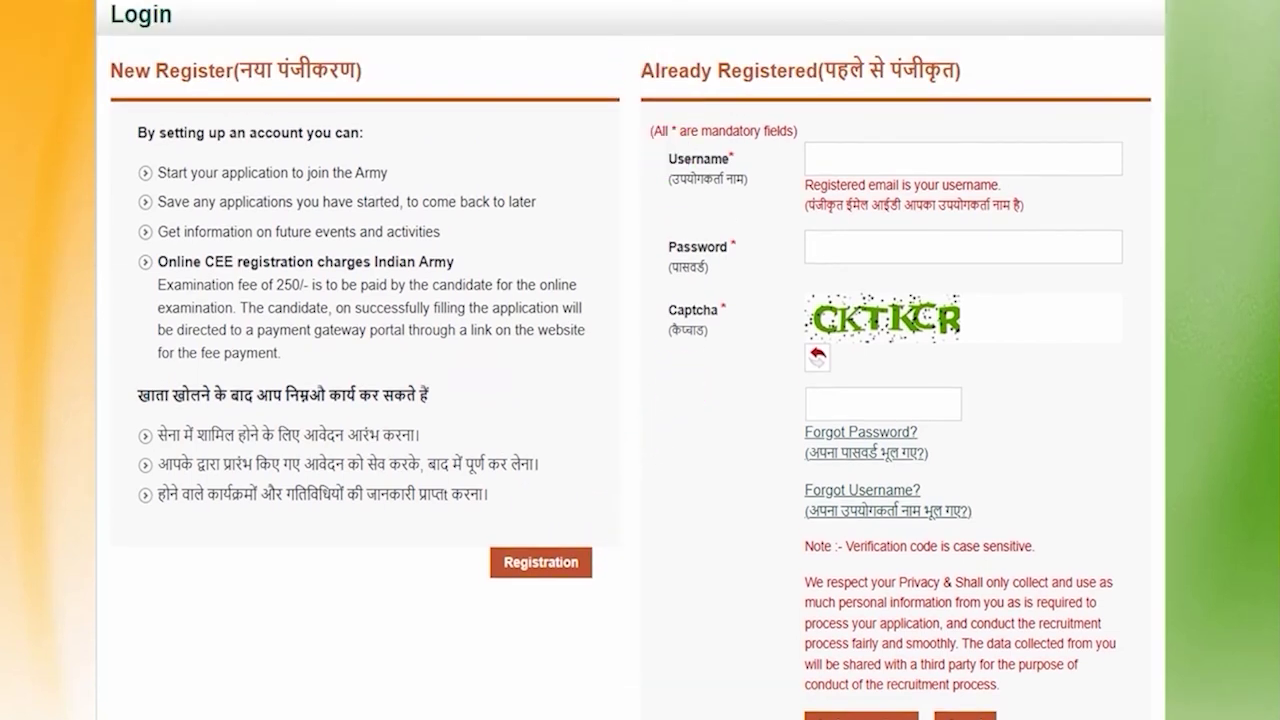
mouse_move(470, 530)
mouse_down()
mouse_move(608, 560)
mouse_move(614, 606)
mouse_move(608, 596)
mouse_up()
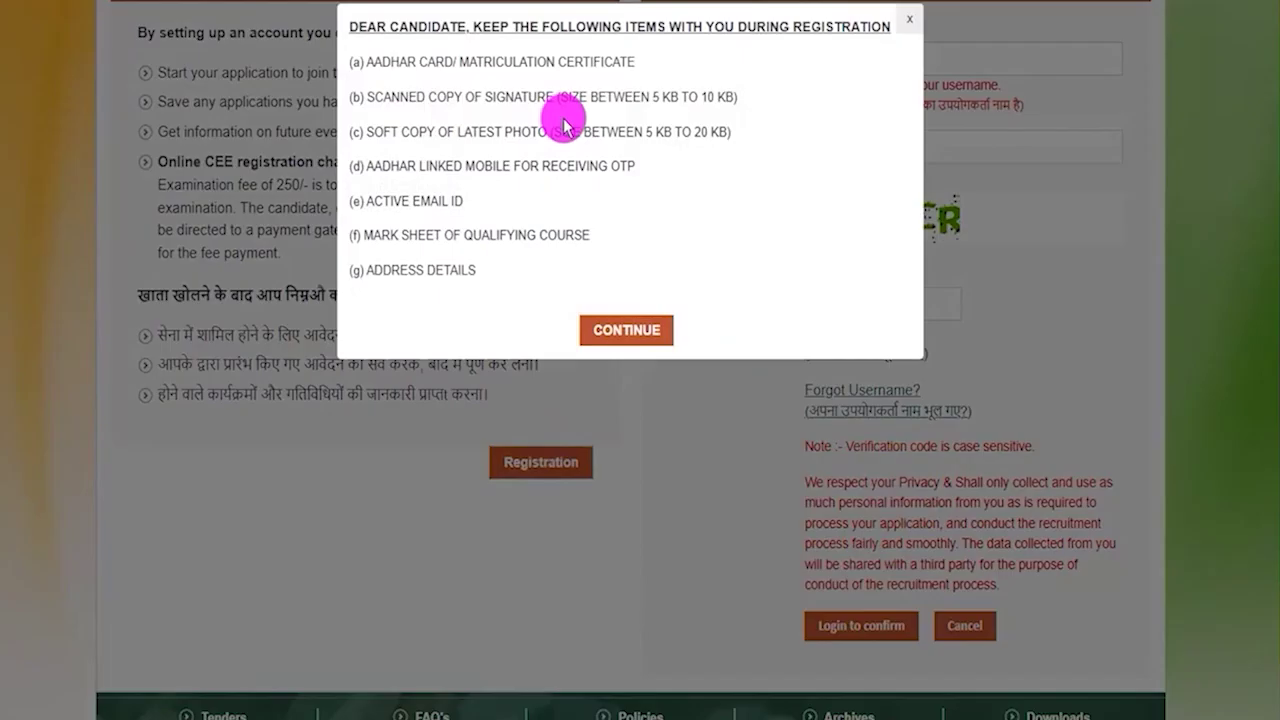
- Highlight the required registration items one by one, from the Aadhar card or matriculation certificate through to the address details
drag(460, 63, 546, 65)
drag(455, 98, 546, 98)
drag(383, 62, 573, 62)
drag(392, 97, 514, 97)
drag(383, 131, 530, 131)
drag(383, 165, 528, 166)
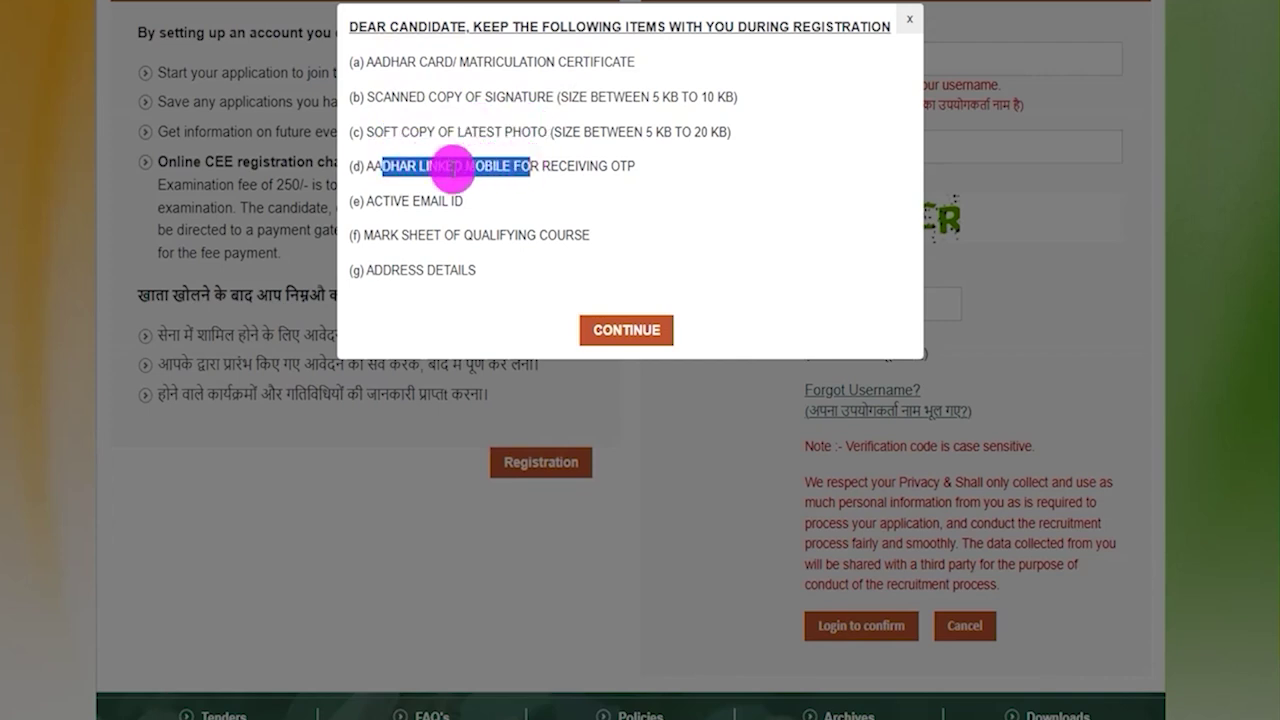
drag(376, 200, 446, 198)
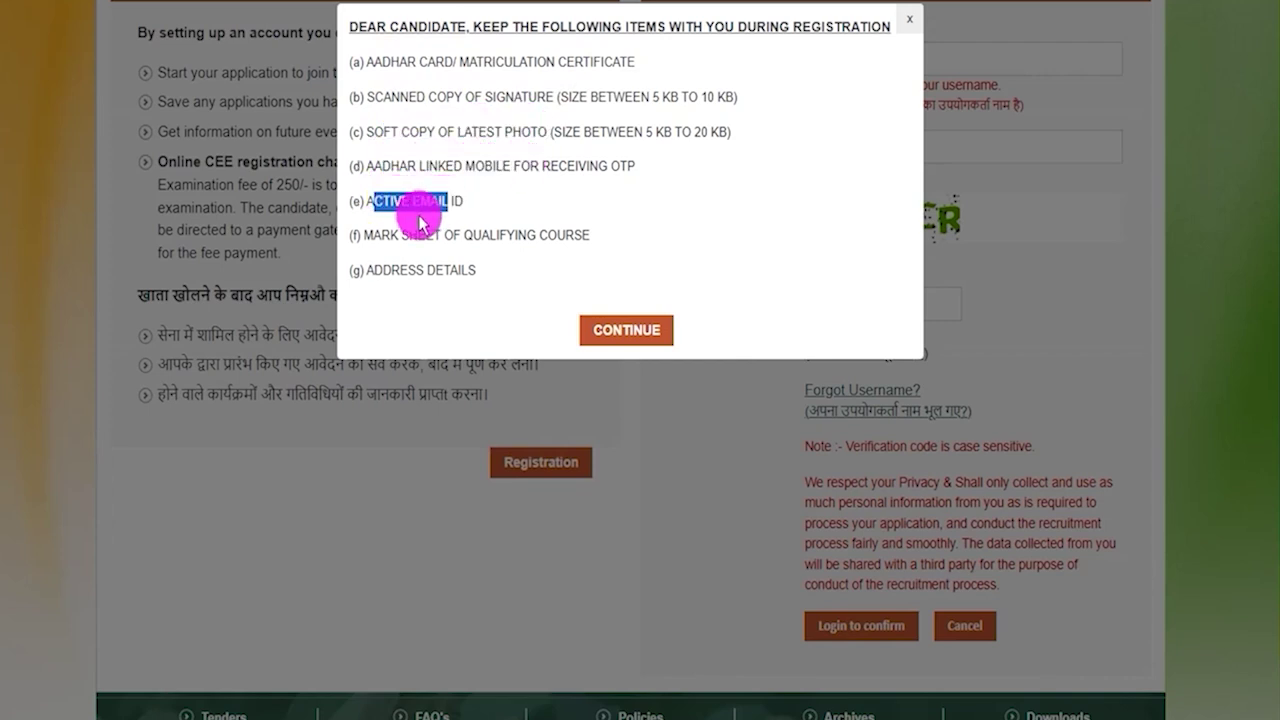
drag(381, 235, 541, 236)
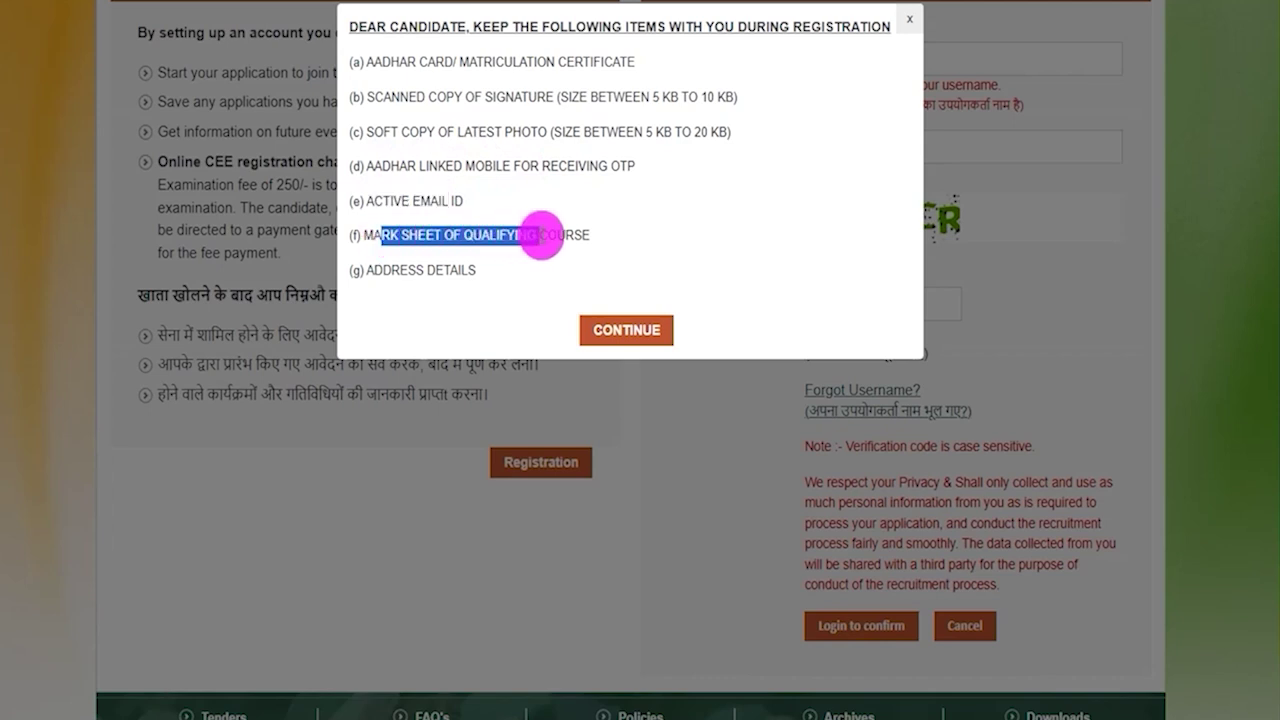
drag(383, 270, 461, 271)
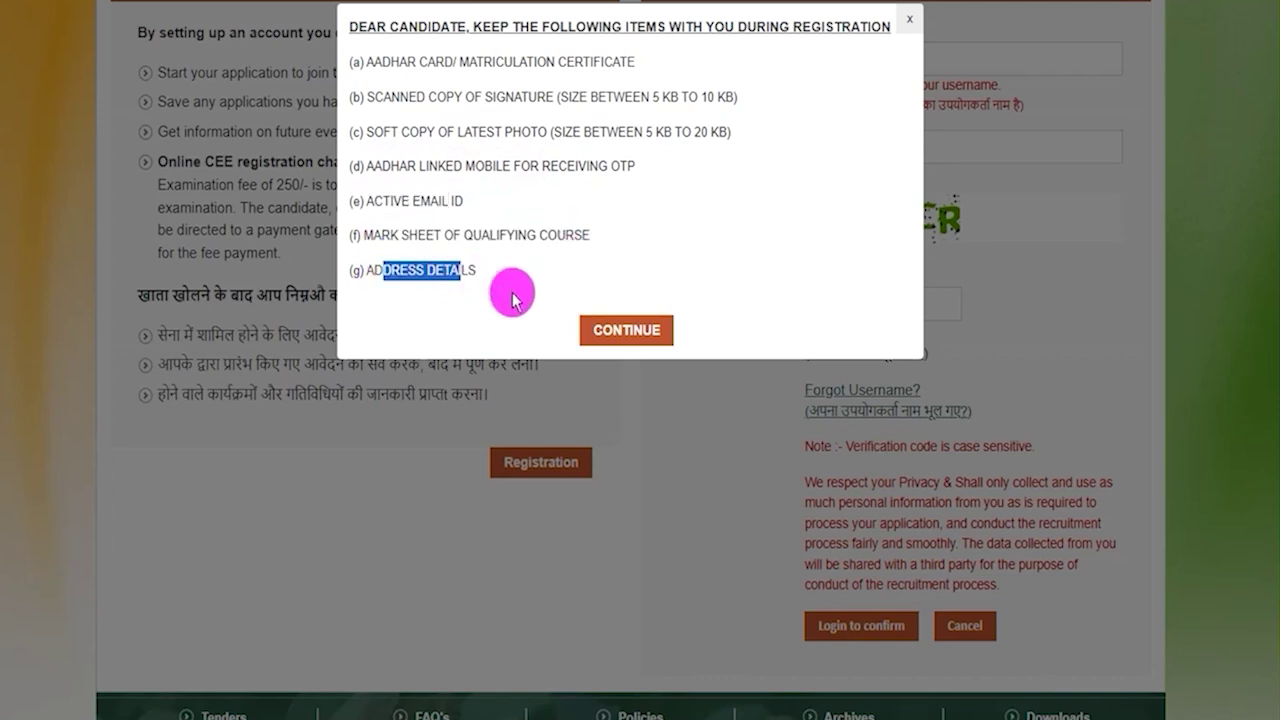
- Continue past the required-items checklist and the instructions page to the registration form, highlighting the first instruction on the way
click(626, 331)
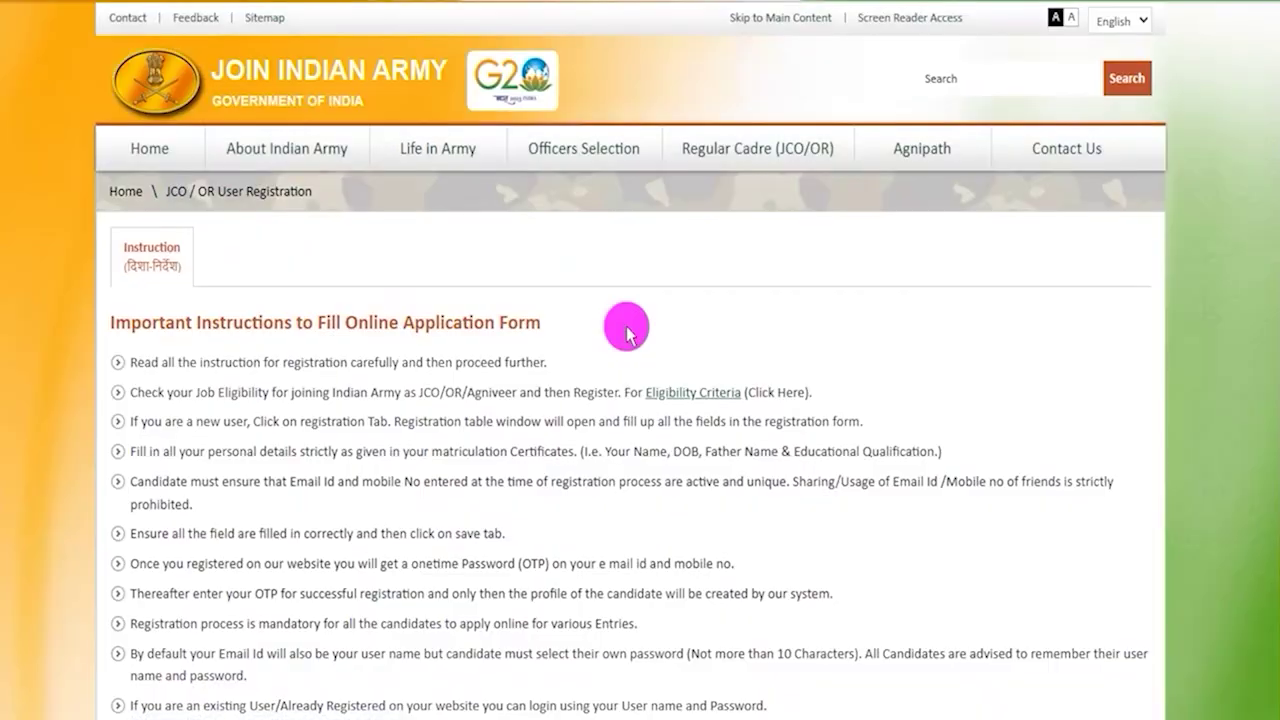
drag(264, 362, 410, 362)
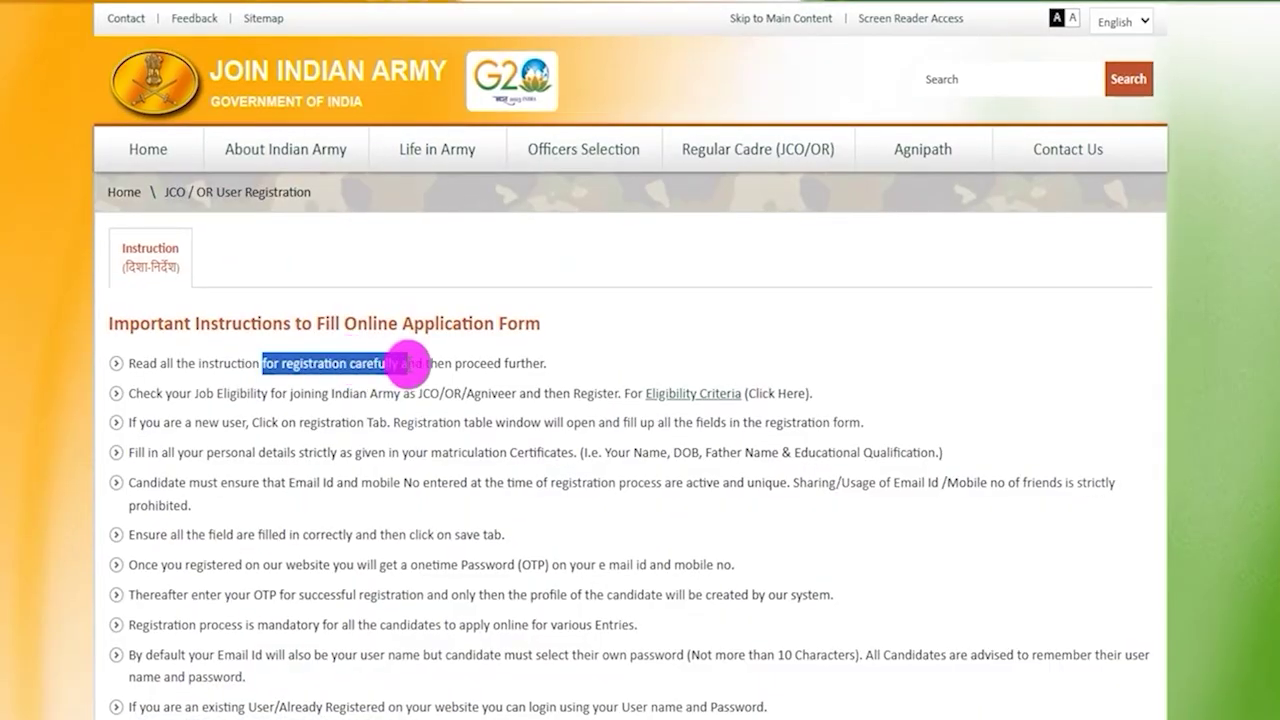
scroll(463, 414, down, 6)
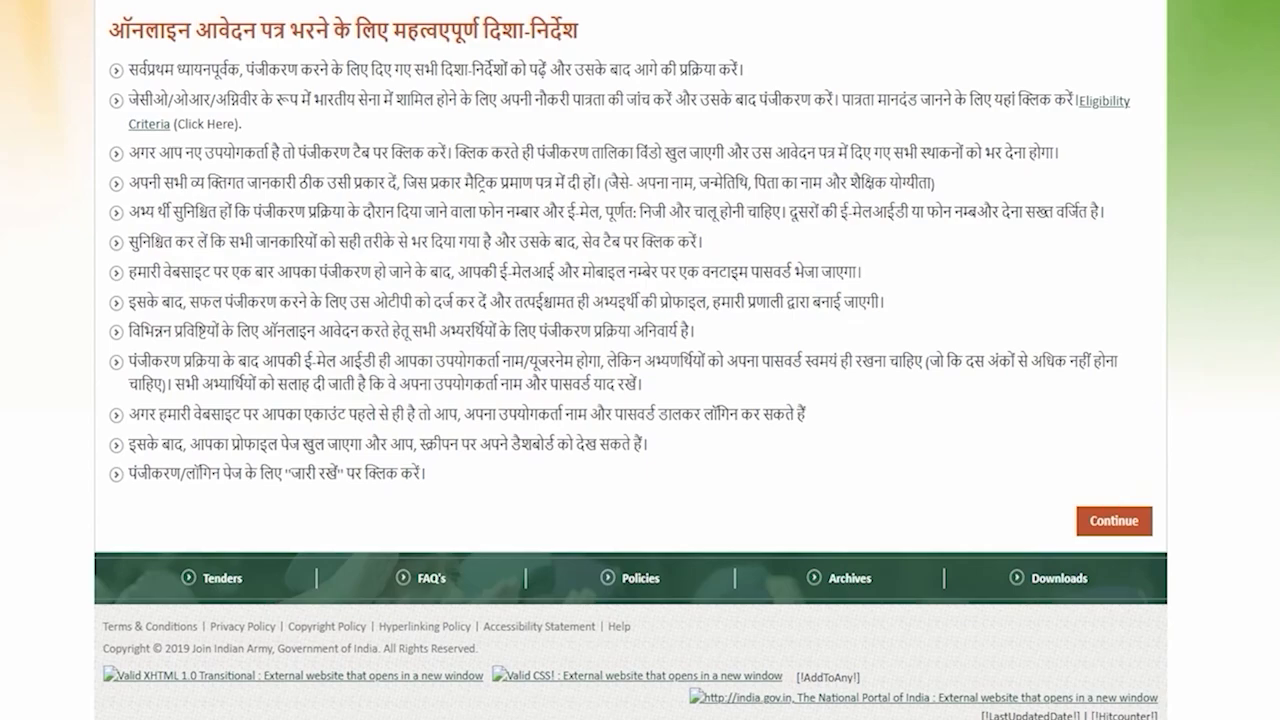
click(1118, 521)
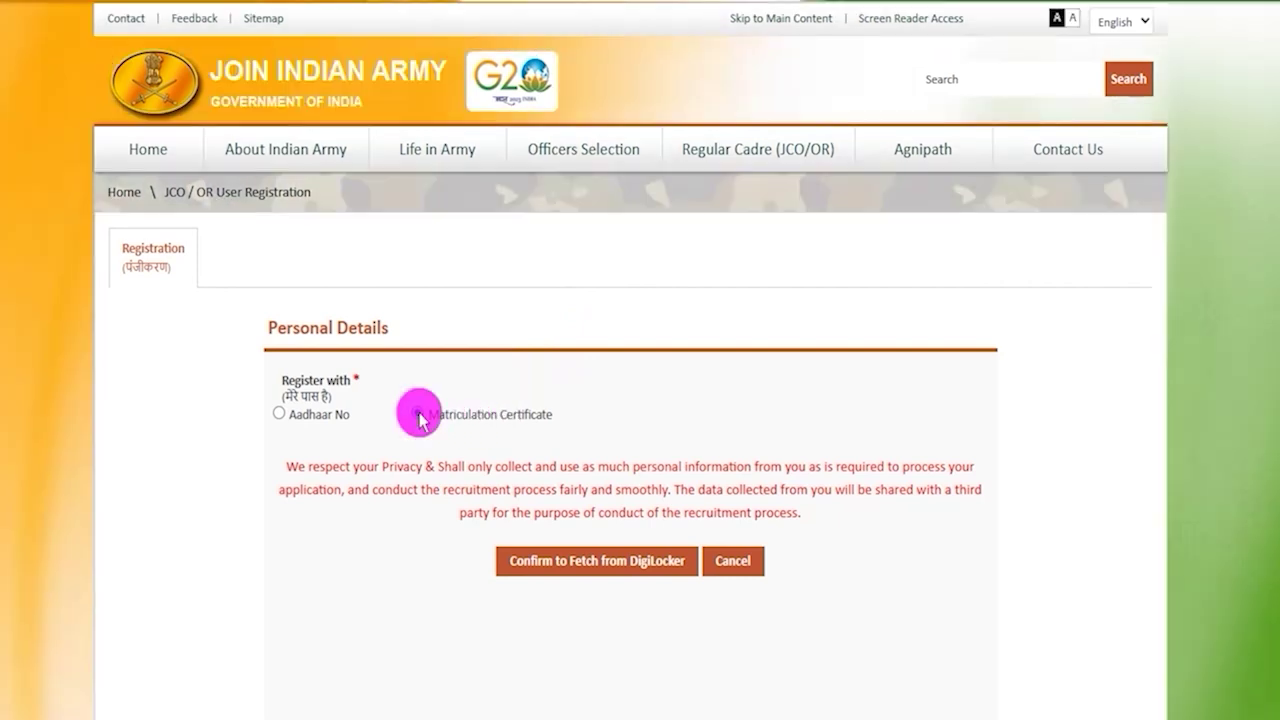
- Choose to register with the Matriculation Certificate, confirm fetching from DigiLocker and look through the list of education boards
click(418, 415)
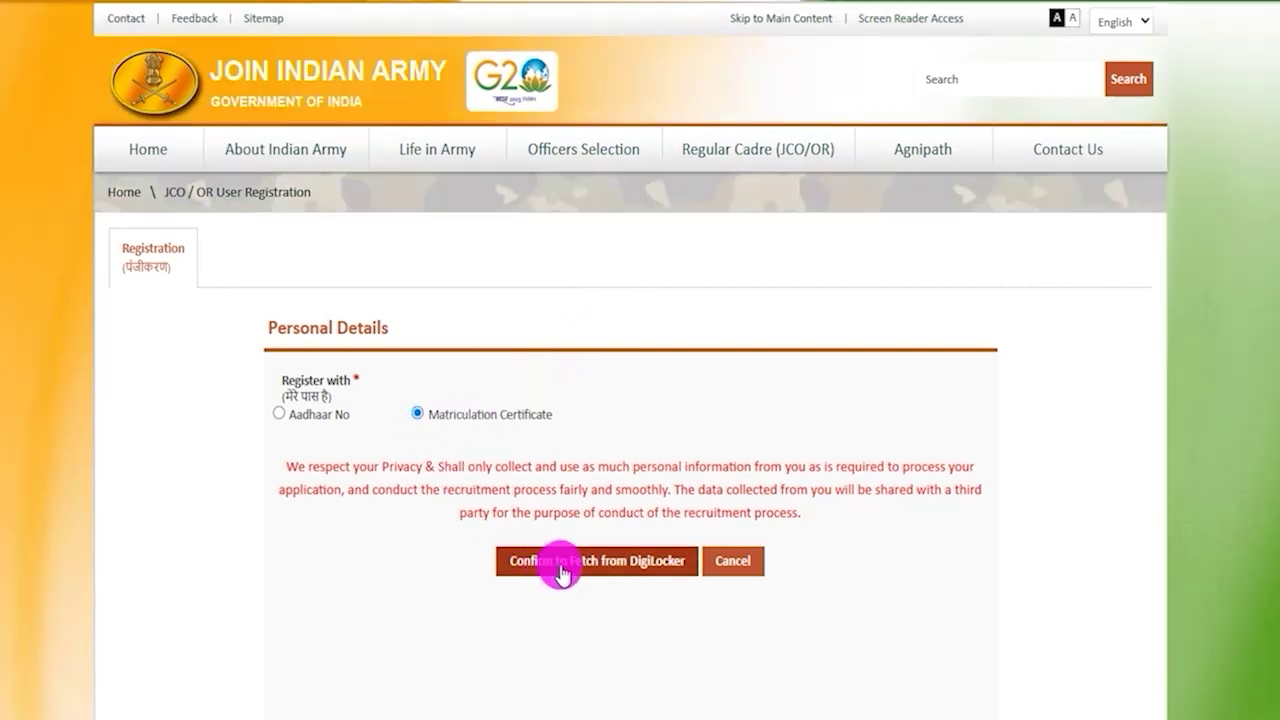
click(576, 566)
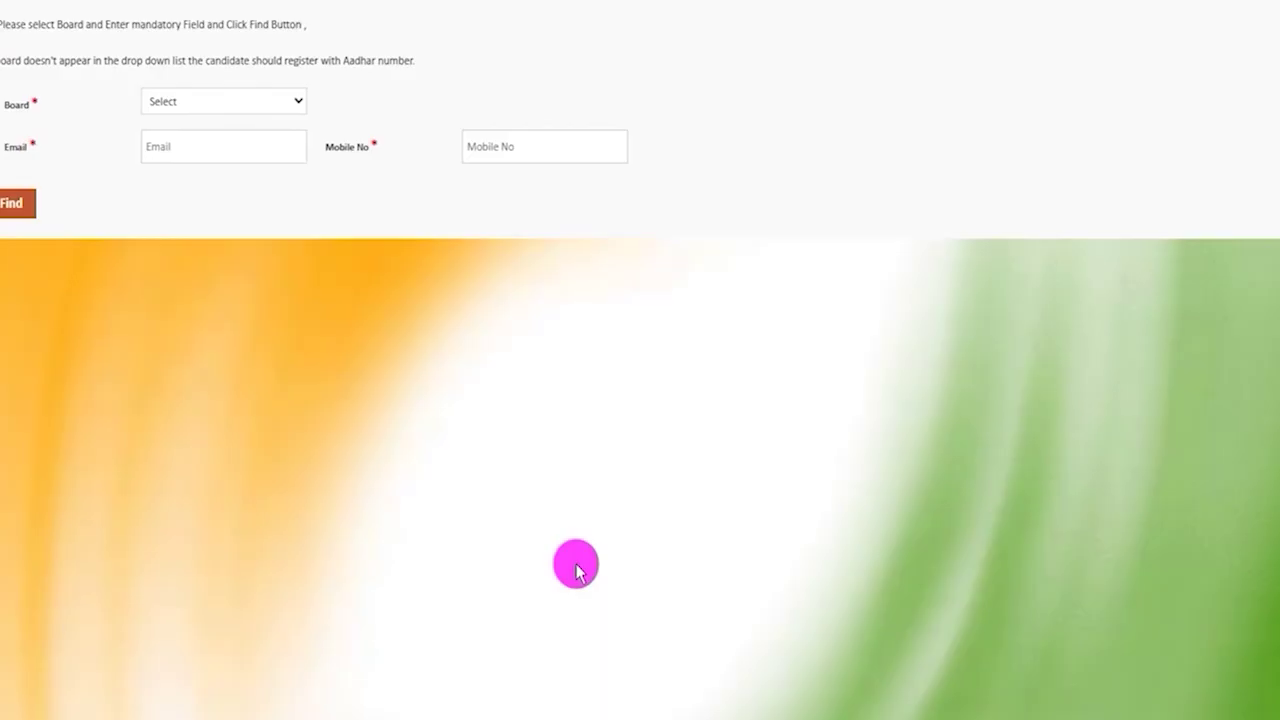
click(242, 102)
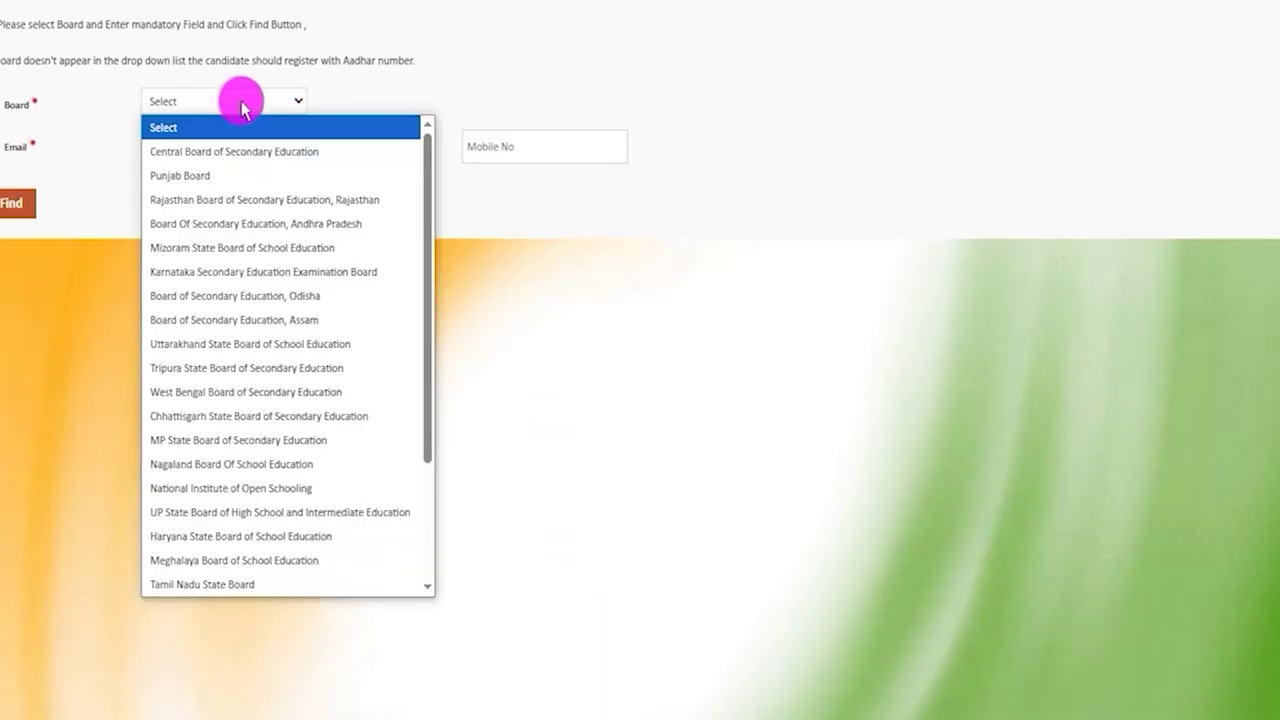
click(212, 152)
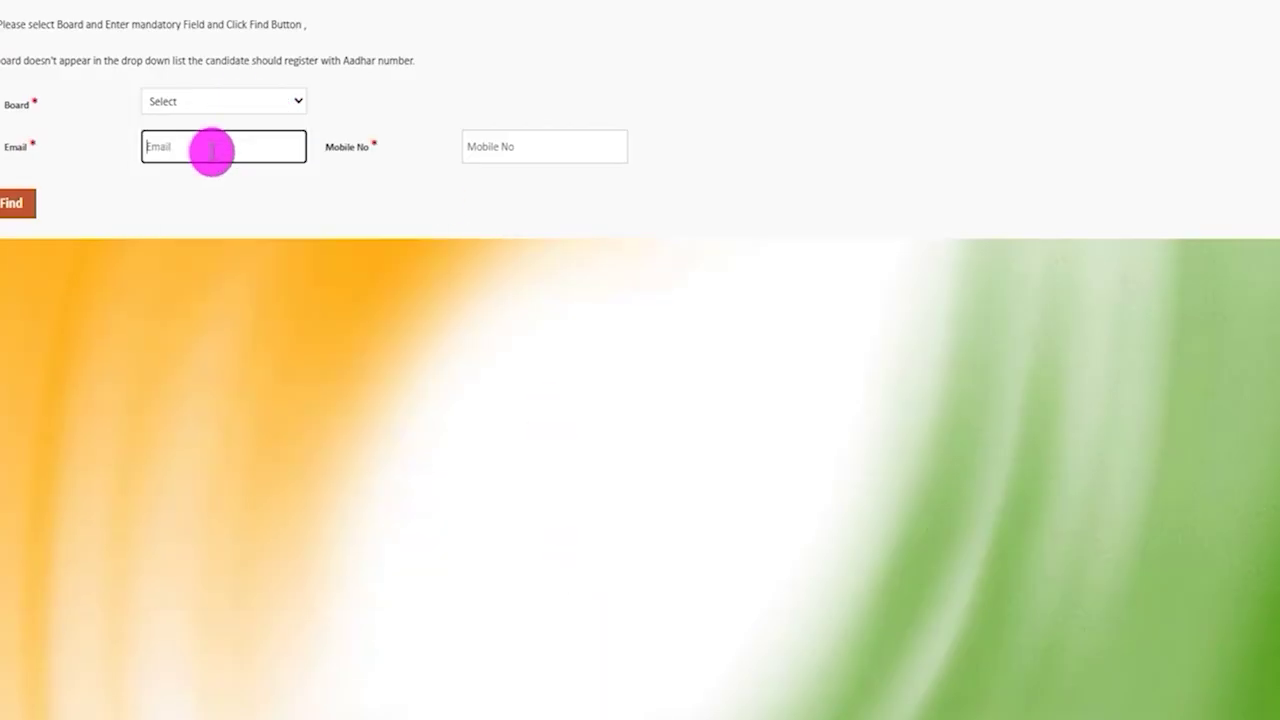
- Go through the full name, roll number, year, email and mobile number fields required for Punjab Board, leaving them unfilled
click(171, 149)
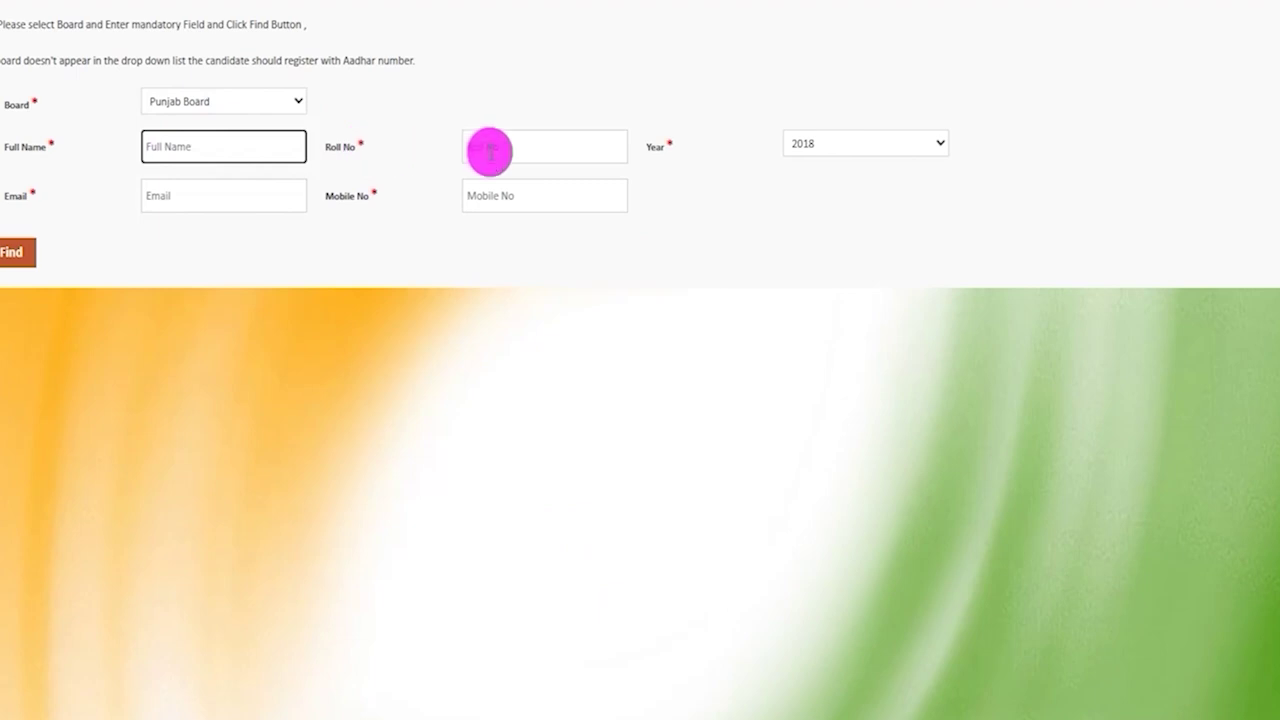
click(495, 150)
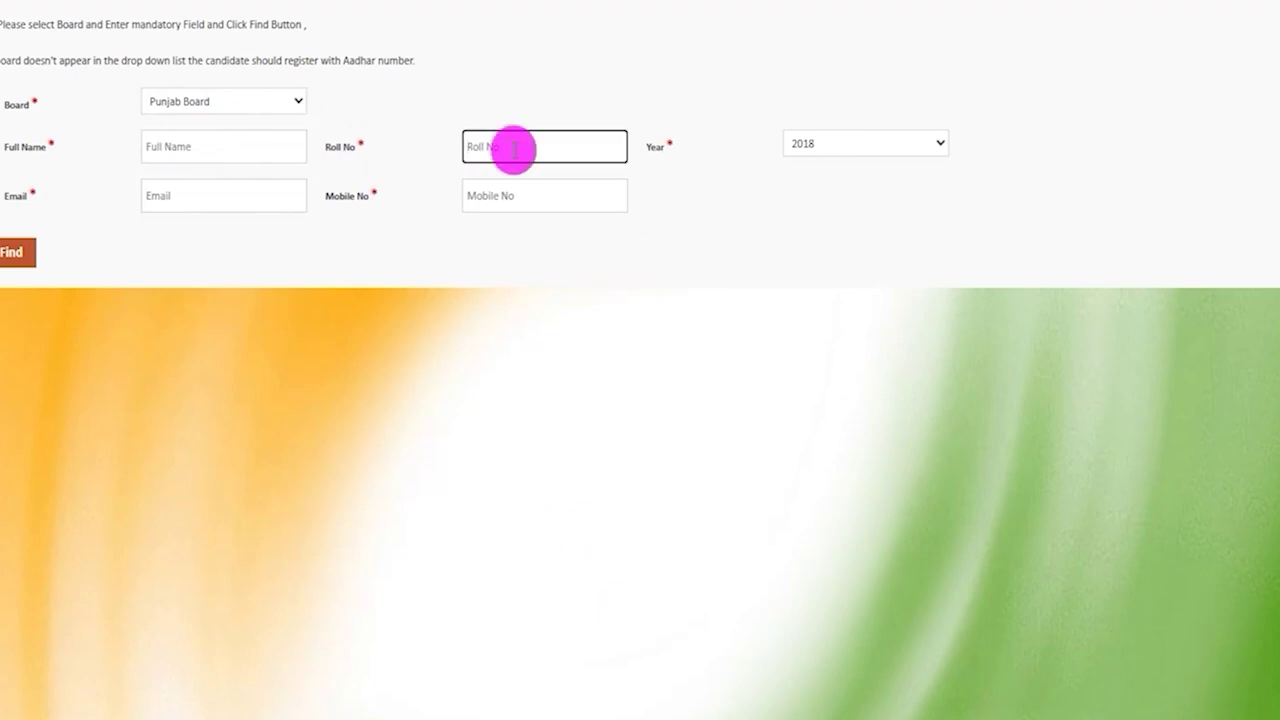
click(838, 144)
click(840, 146)
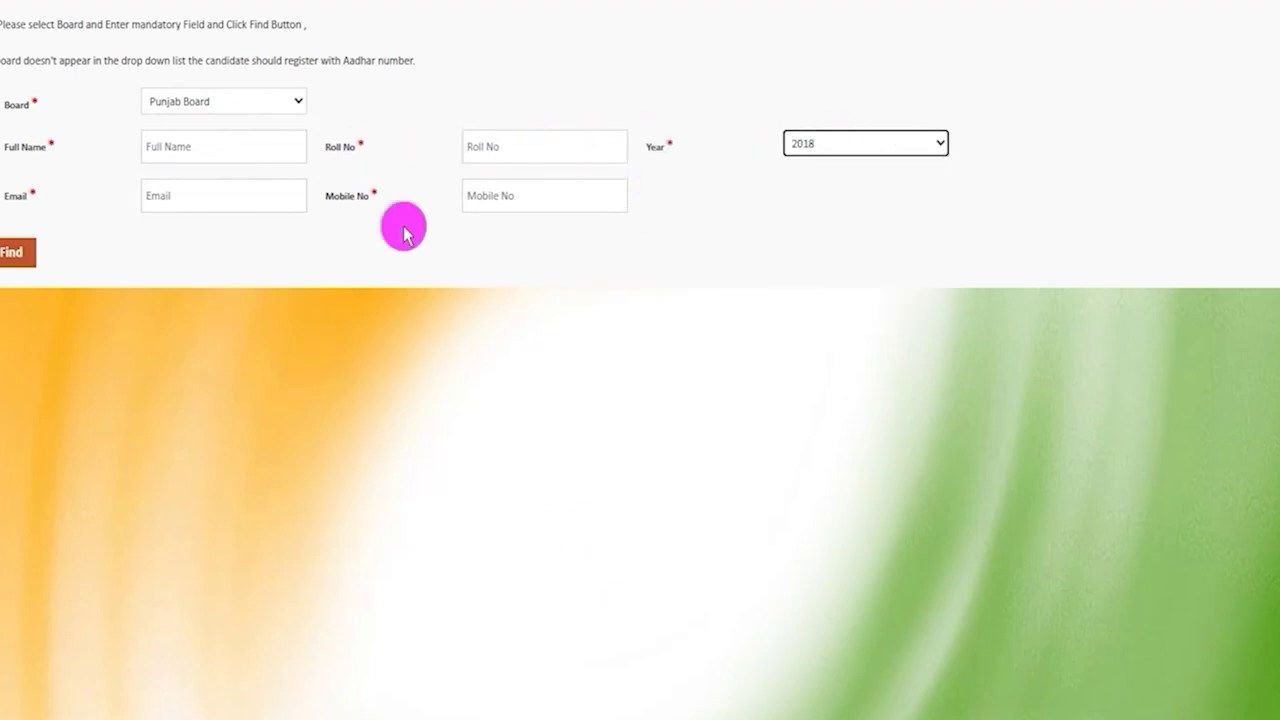
click(182, 200)
click(509, 197)
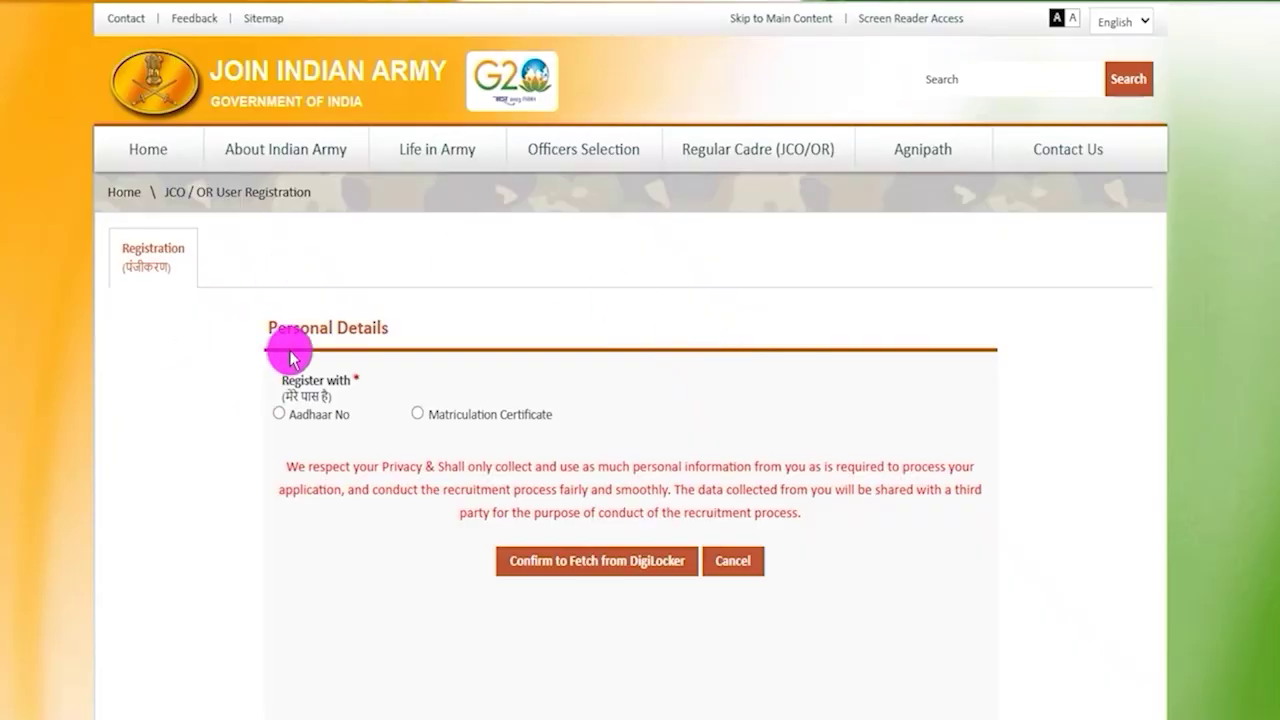
- Choose to register with Aadhaar No, accept the name and date of birth notice, and confirm fetching from DigiLocker
click(280, 413)
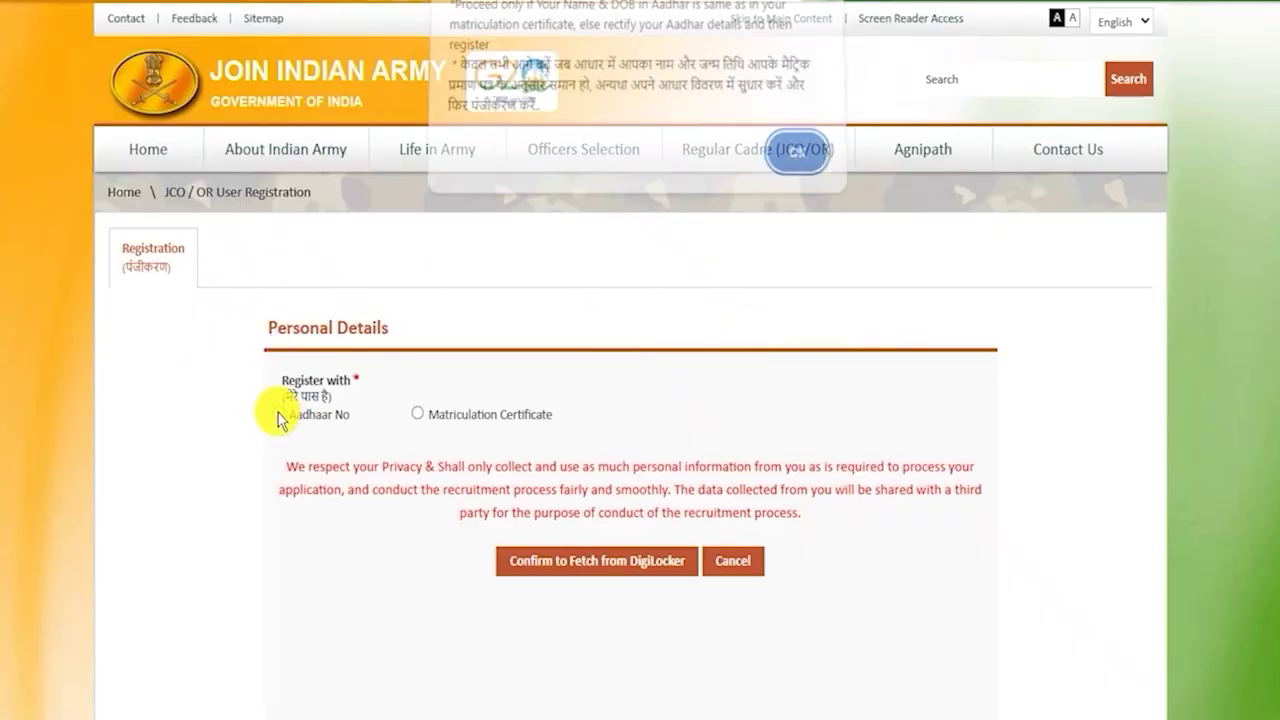
click(790, 168)
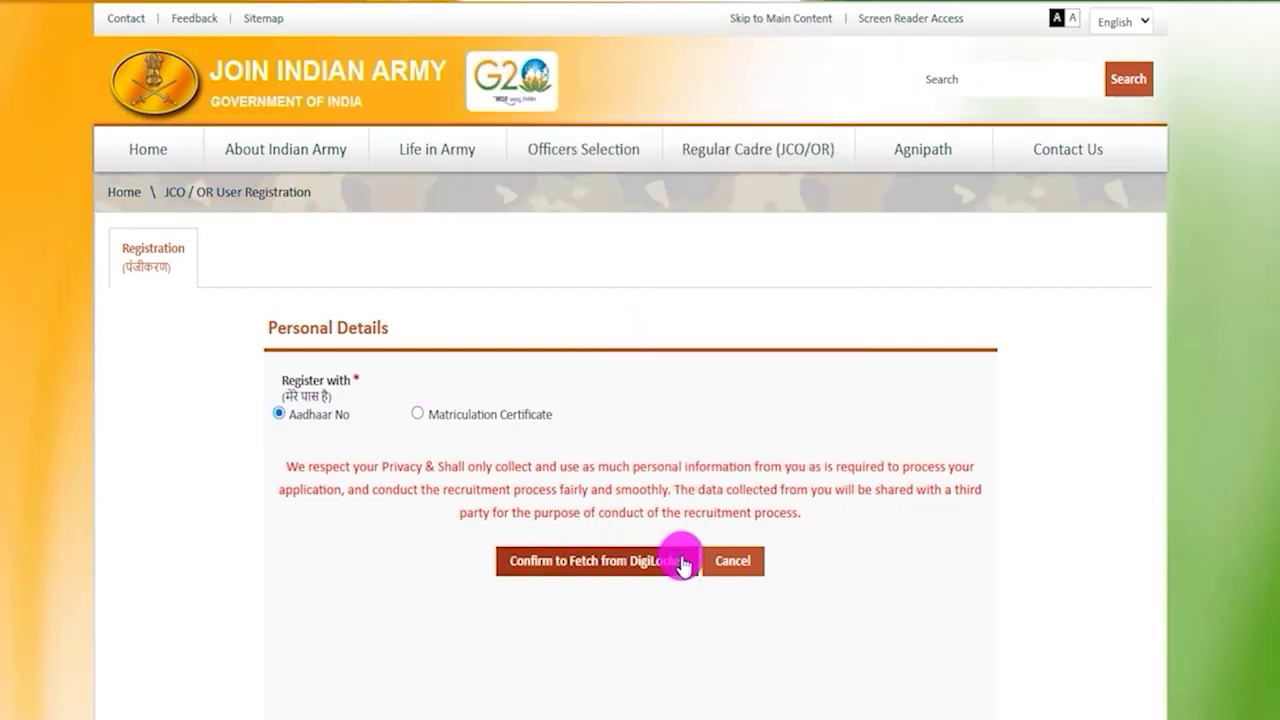
click(612, 564)
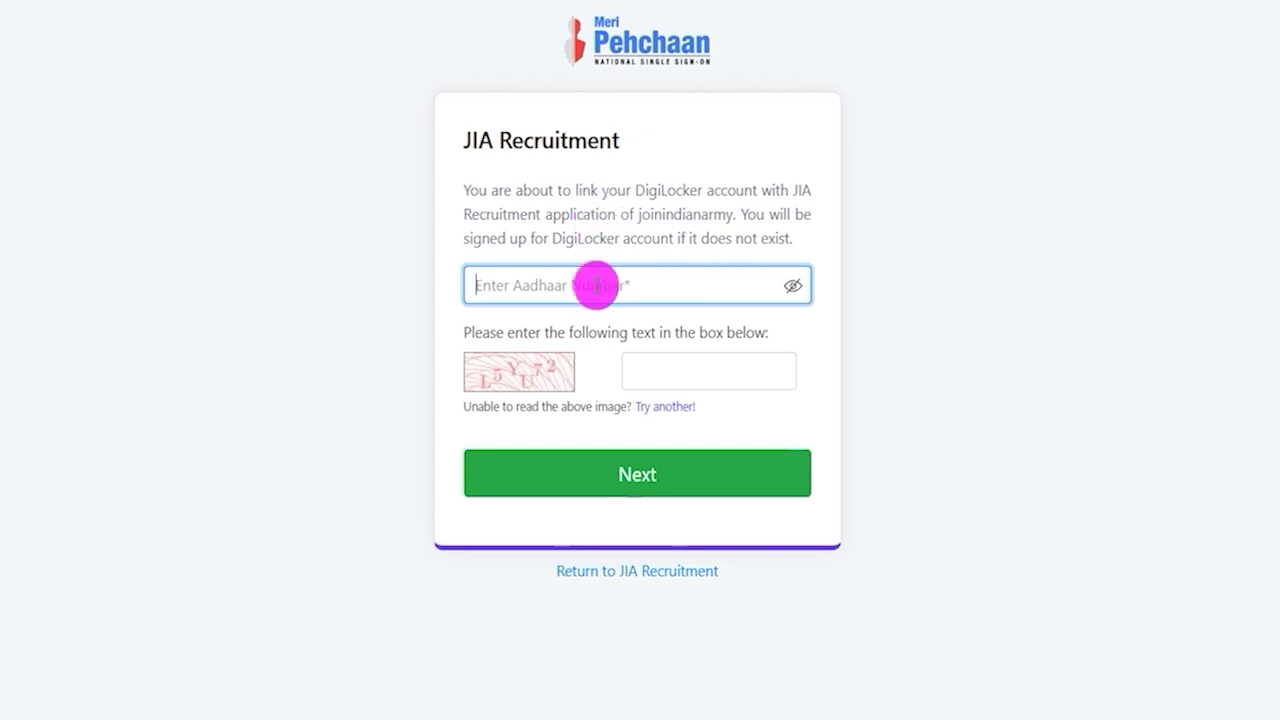
- Point out the captcha field and mark the Next and Continue buttons of the JIA Recruitment Aadhaar sign-in
click(675, 367)
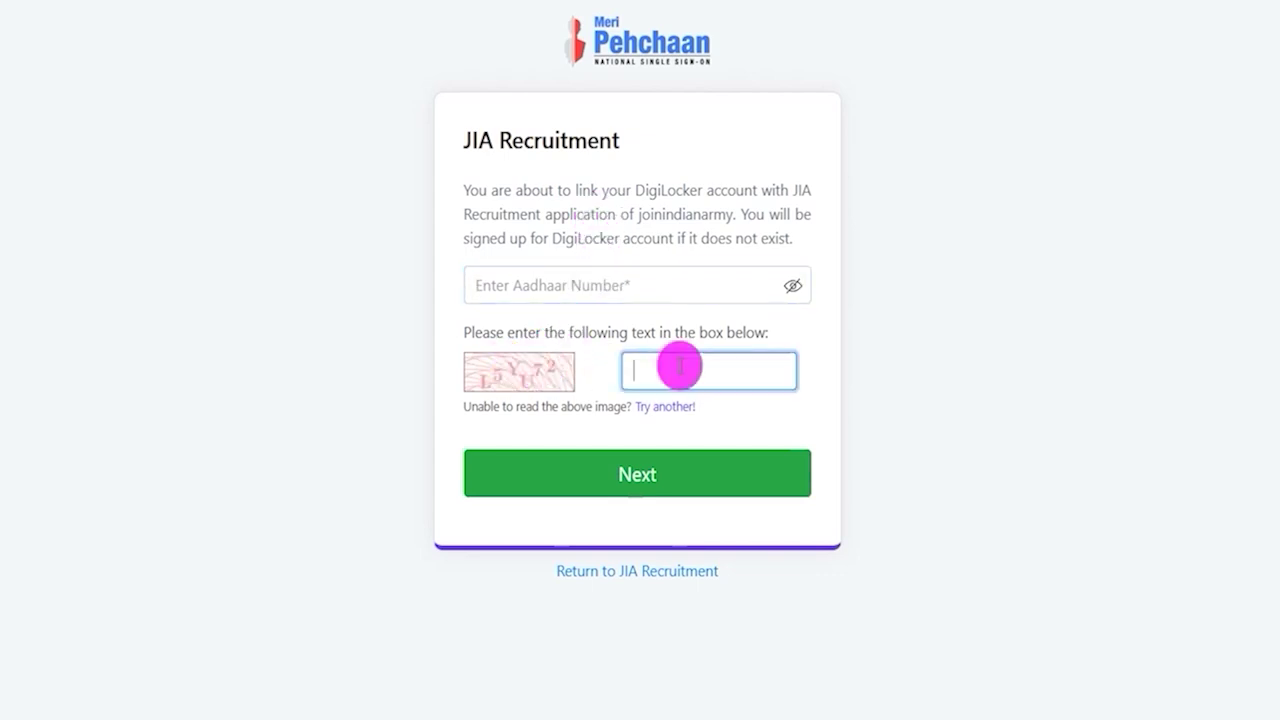
mouse_move(443, 441)
mouse_down()
mouse_move(614, 449)
mouse_move(829, 506)
mouse_up()
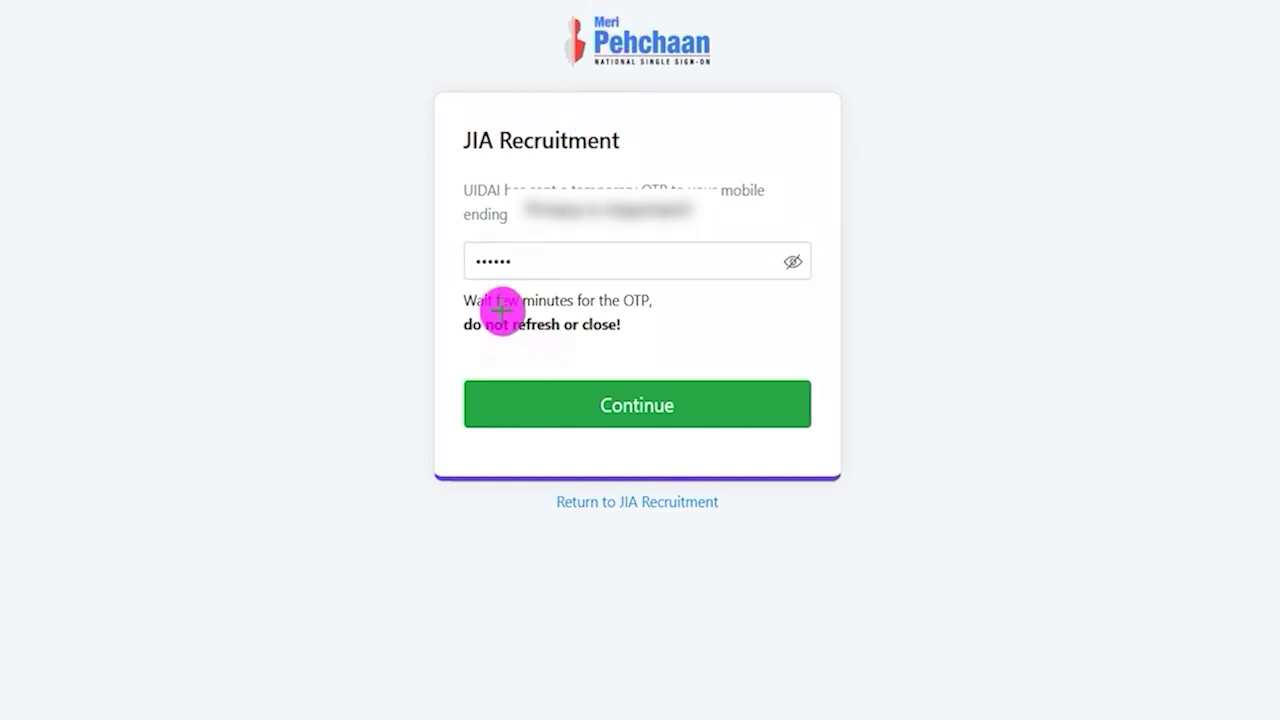
mouse_move(455, 359)
mouse_down()
mouse_move(760, 409)
mouse_move(826, 440)
mouse_up()
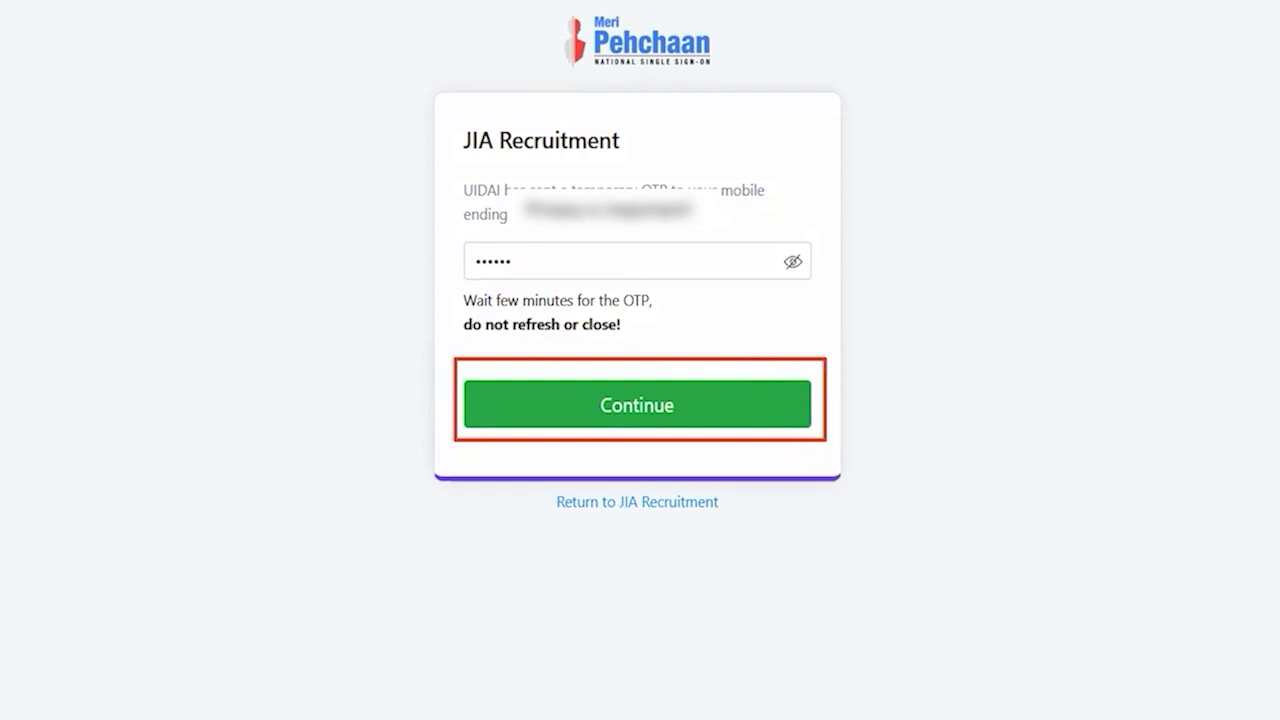
- Submit the one-time password and set the purpose of the DigiLocker consent to Verification
click(640, 409)
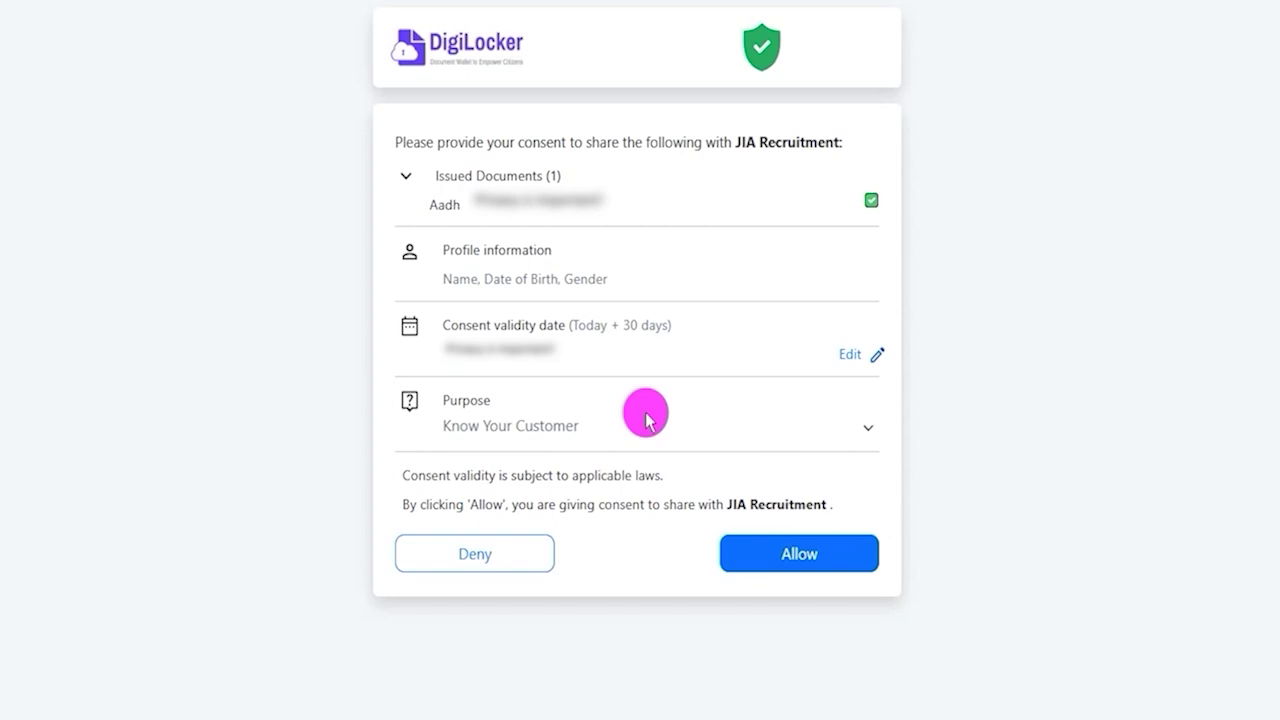
click(643, 426)
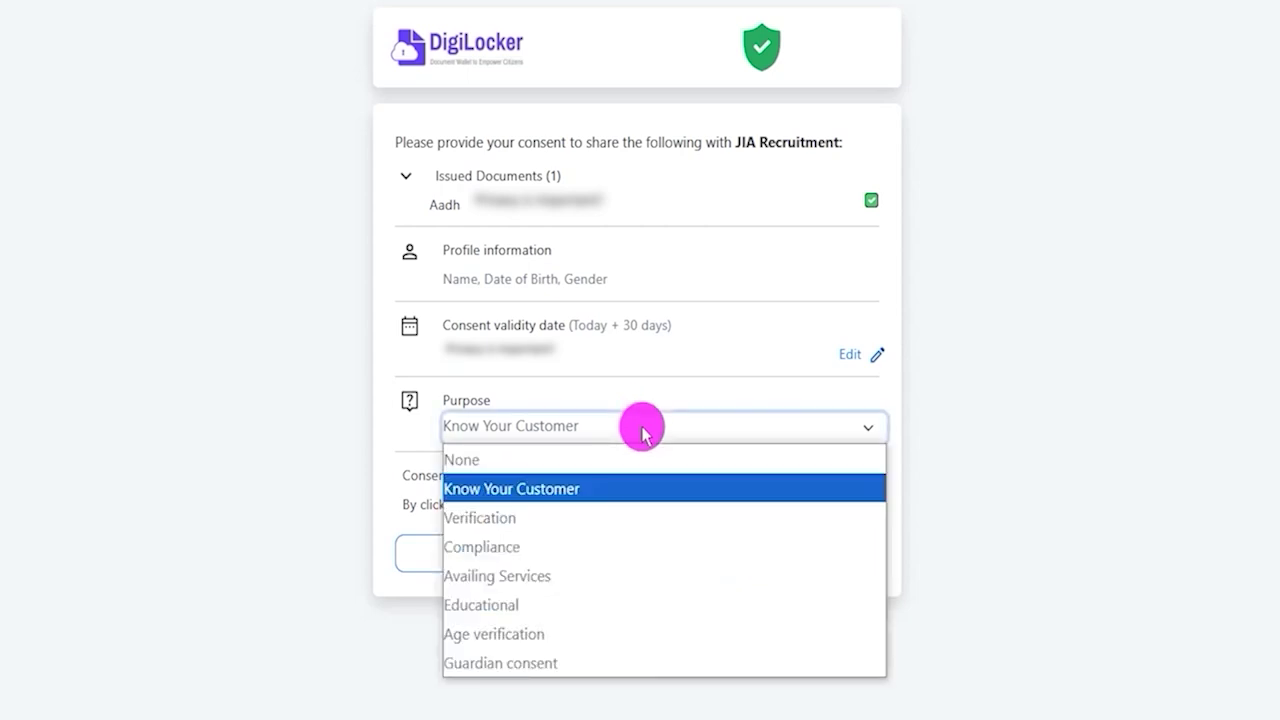
click(535, 518)
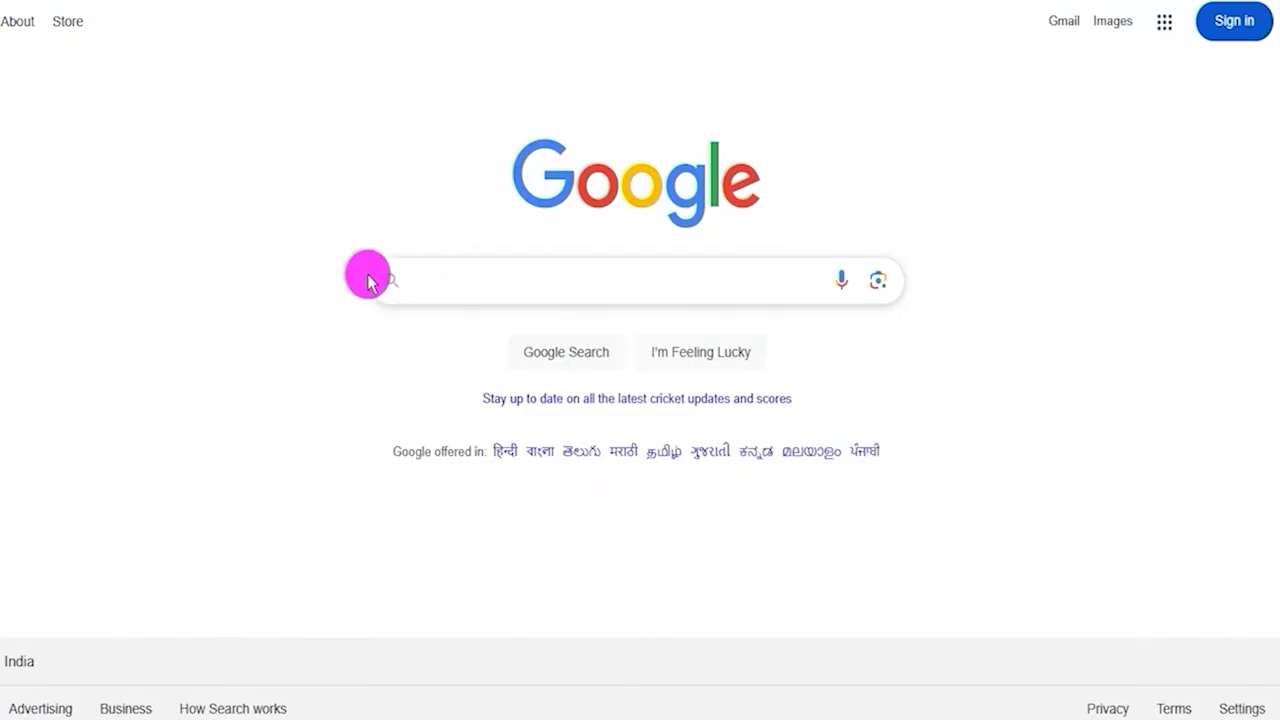
- Switch to Google and search for digilocker
text(digi)
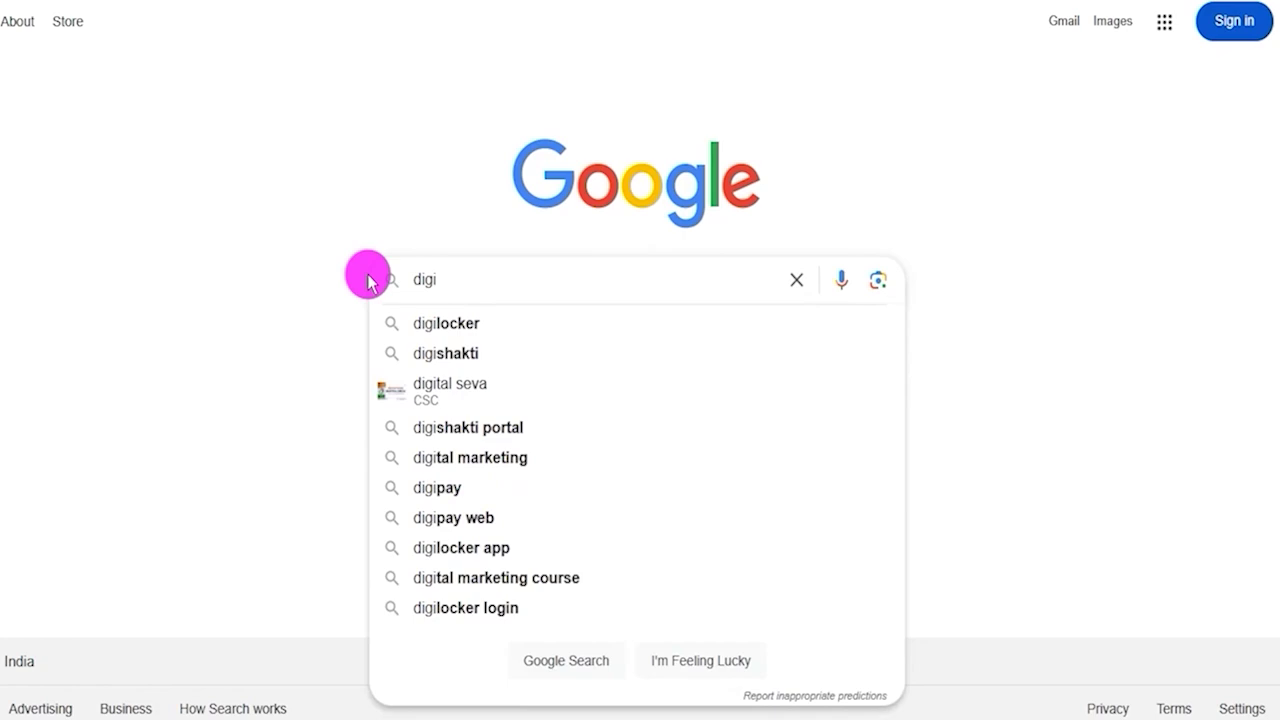
click(430, 330)
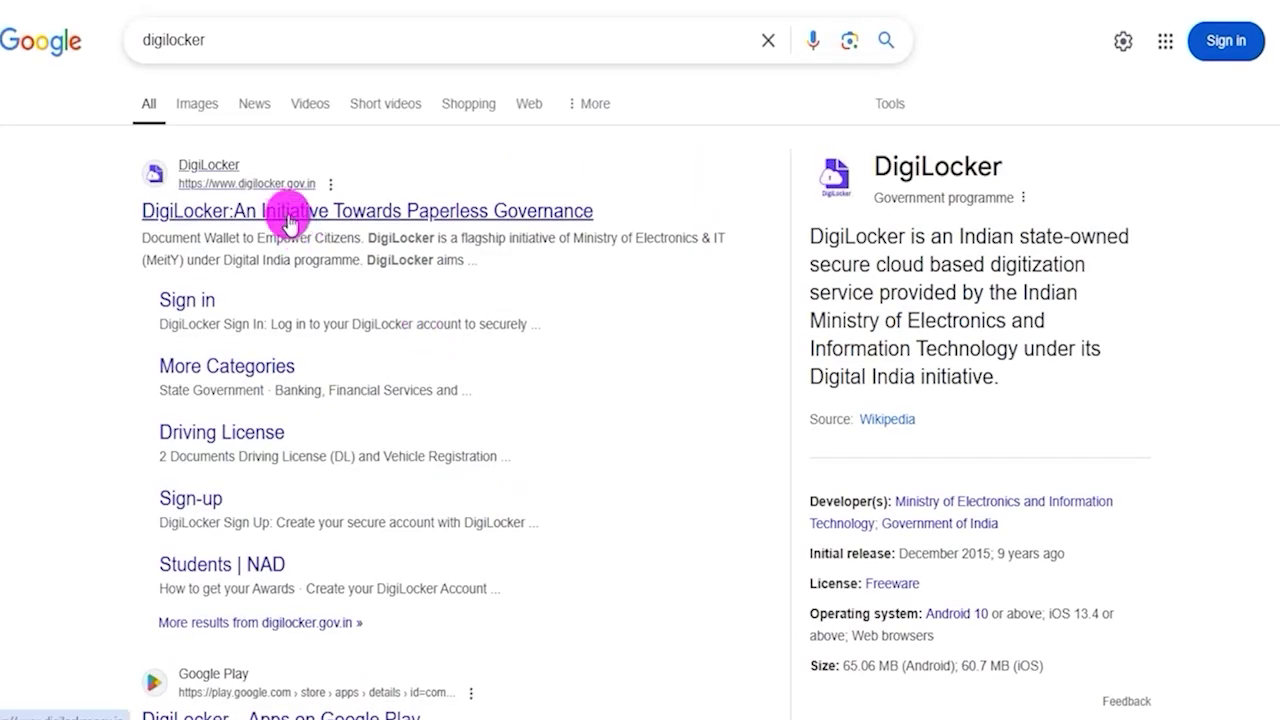
- Open the sign-up form on the official DigiLocker site and go through its account fields, selecting Male as the gender
click(288, 222)
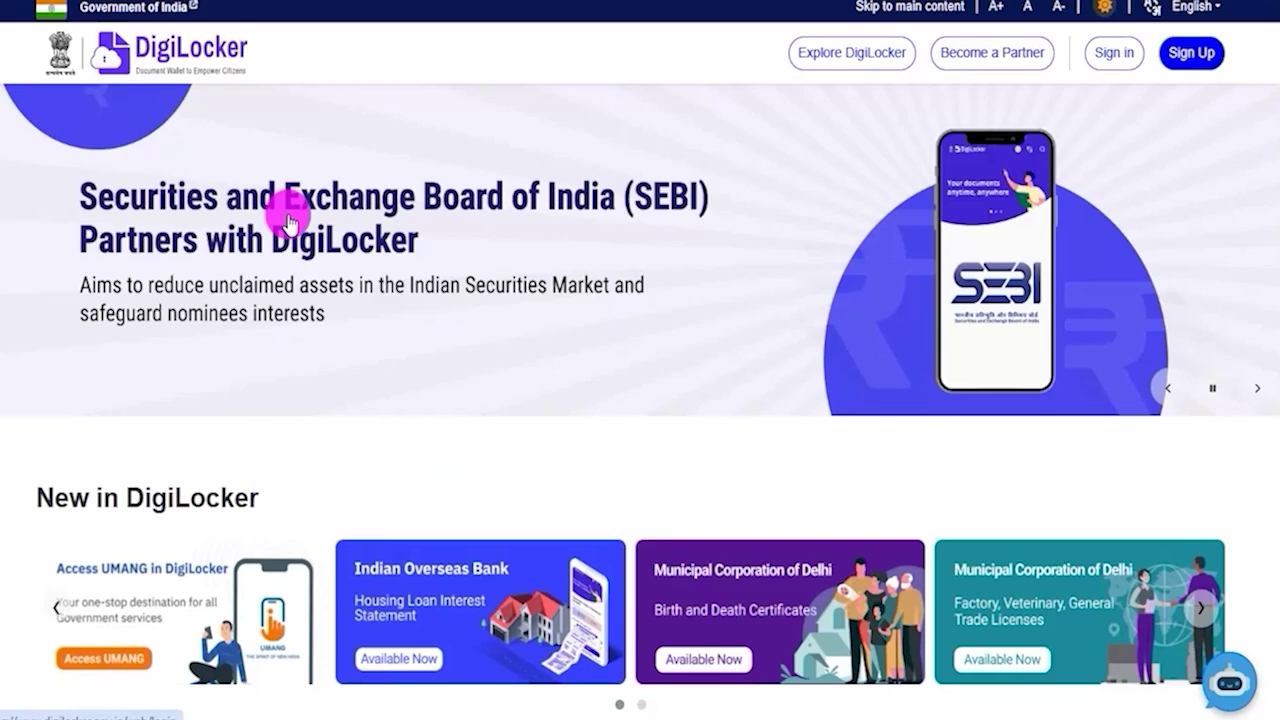
click(1192, 55)
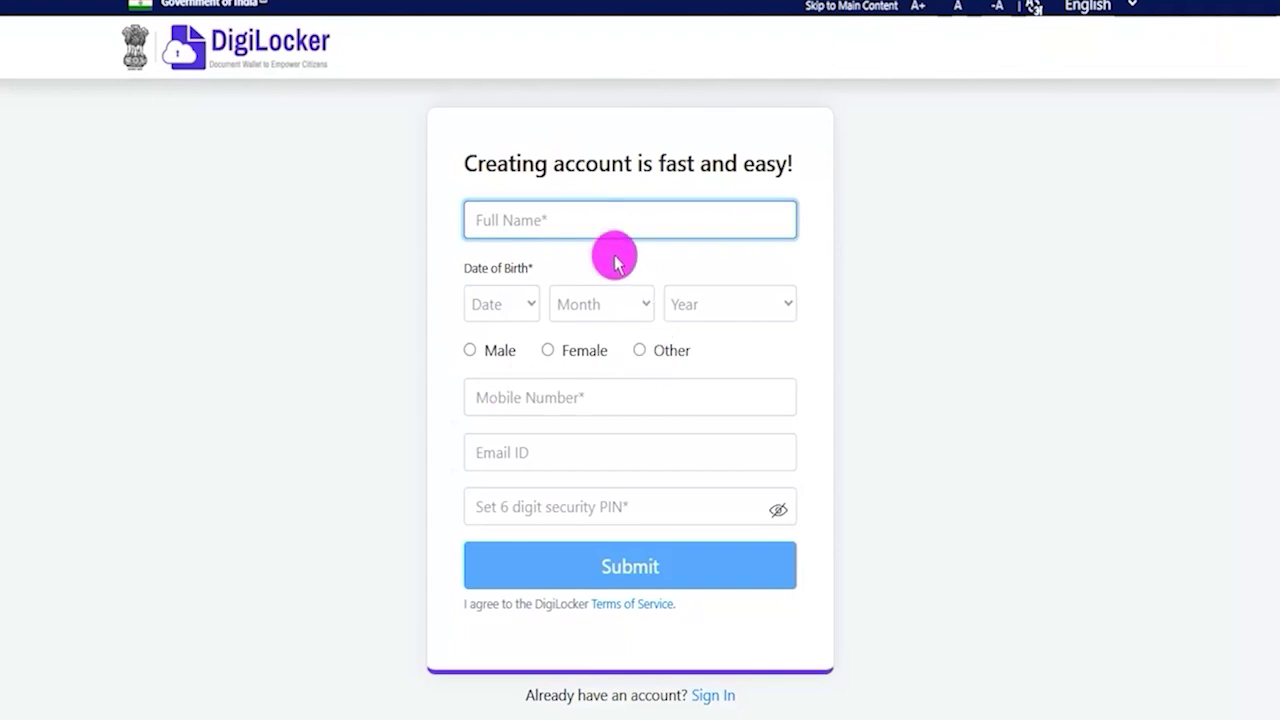
click(515, 303)
click(590, 313)
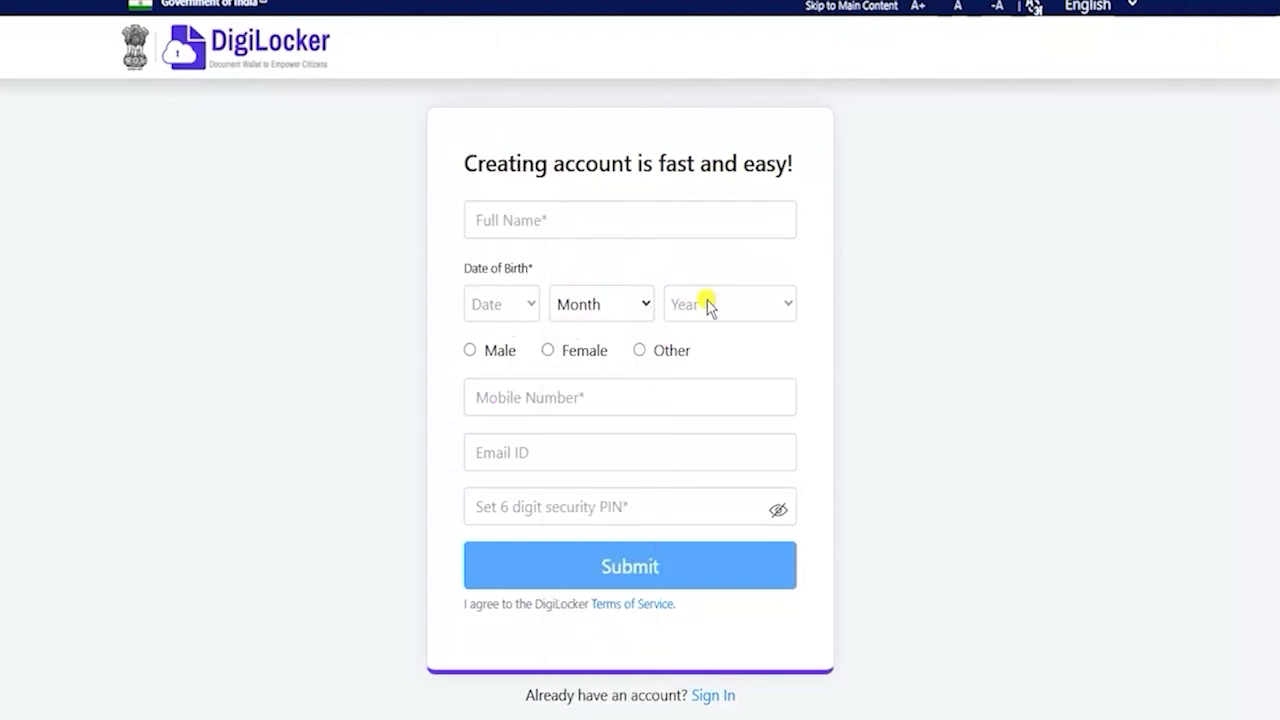
click(471, 351)
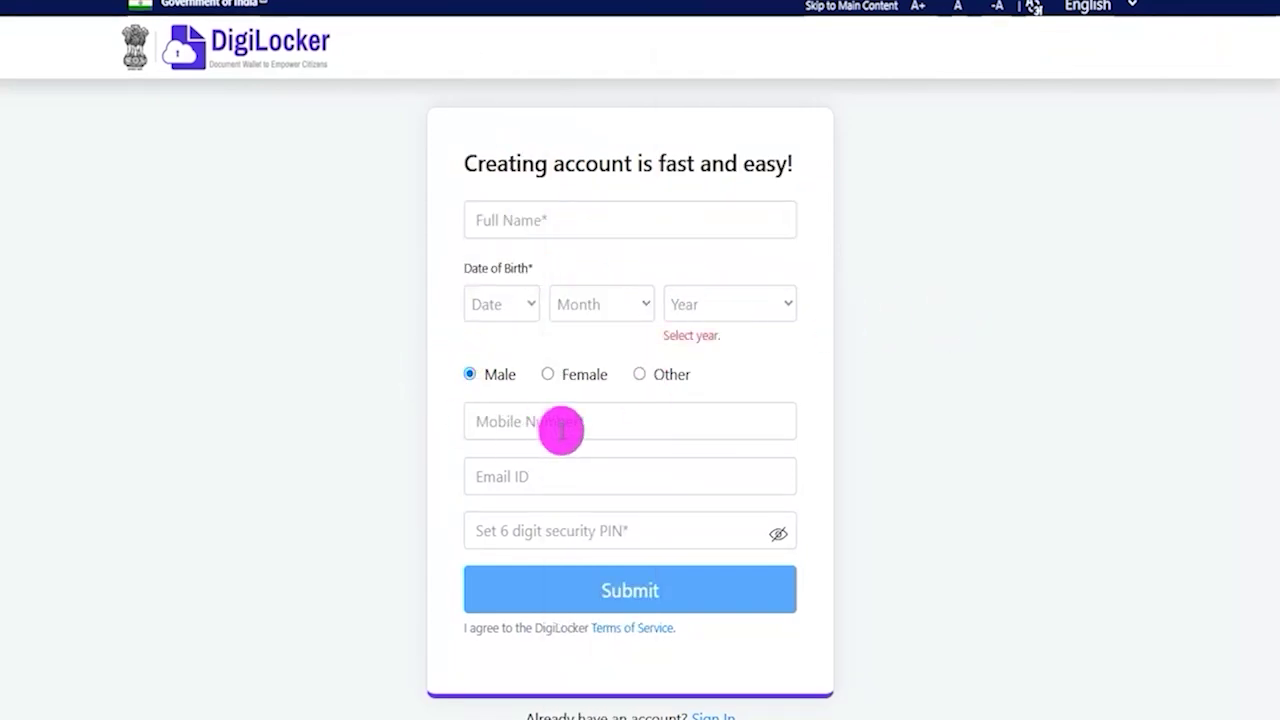
click(560, 422)
click(563, 476)
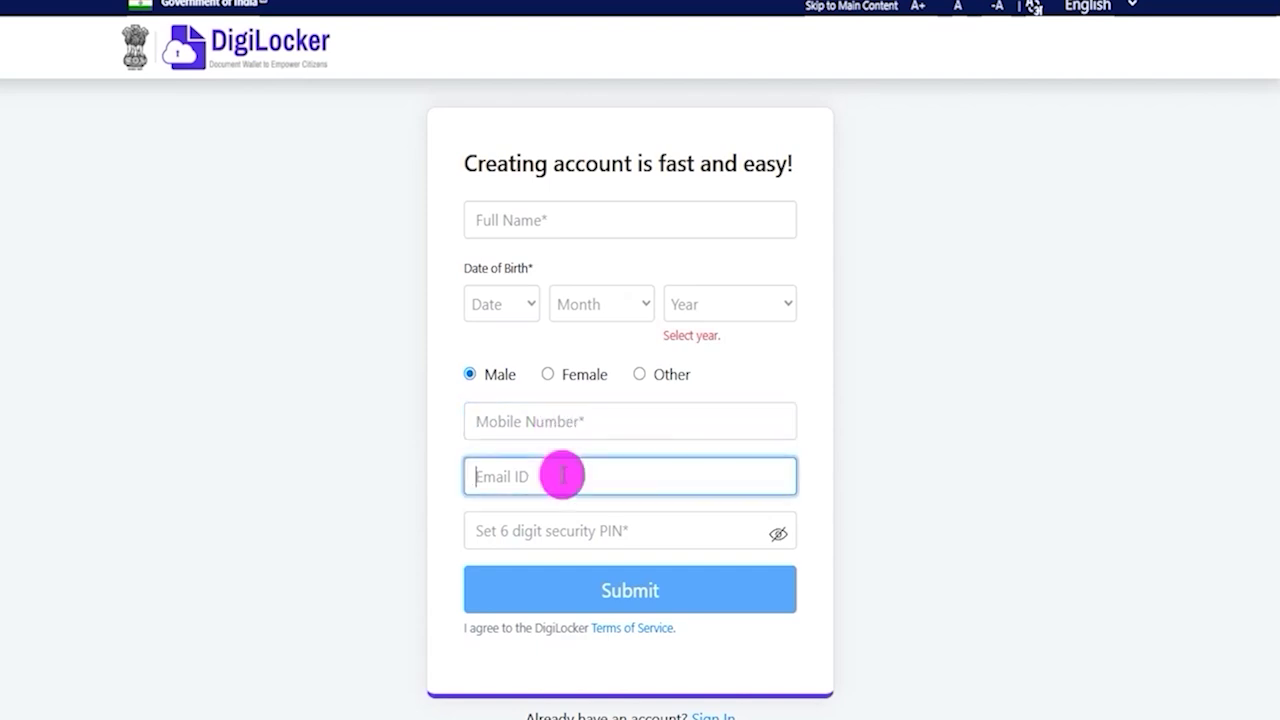
click(622, 530)
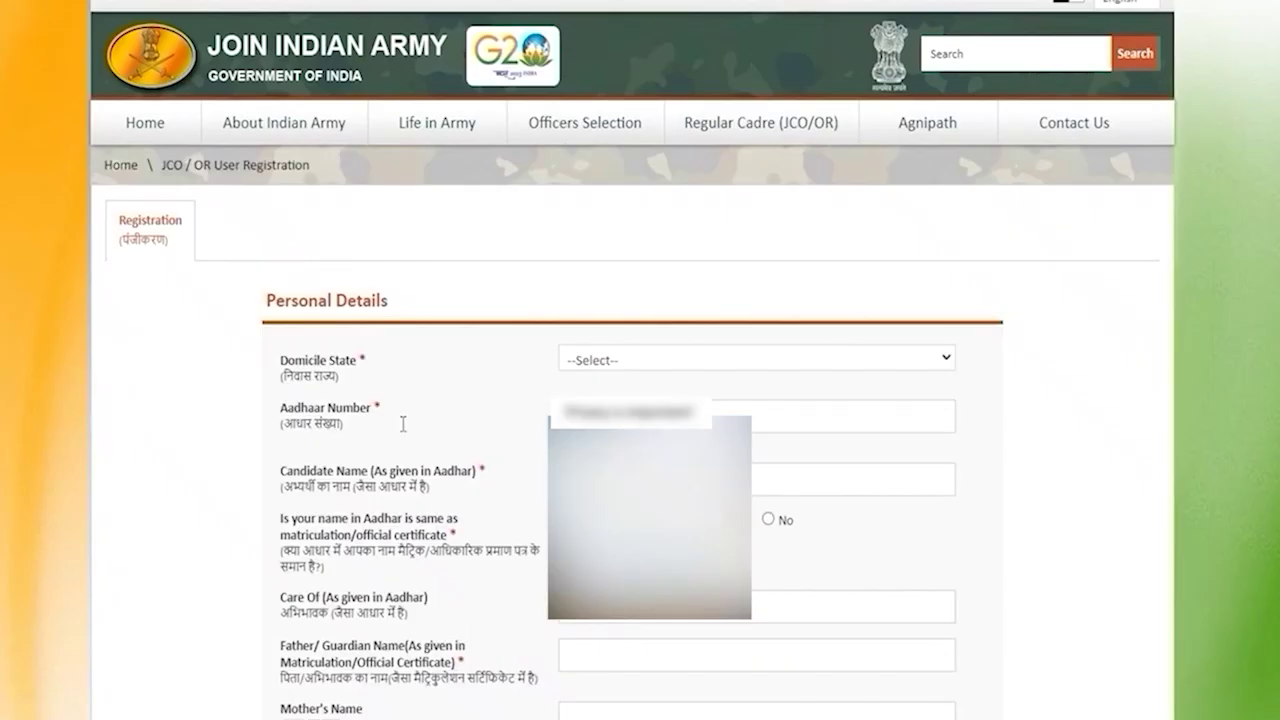
- Set the domicile state to UTTAR PRADESH on the Join Indian Army registration and go through the Aadhaar number and candidate name fields
click(404, 430)
click(605, 361)
key(u)
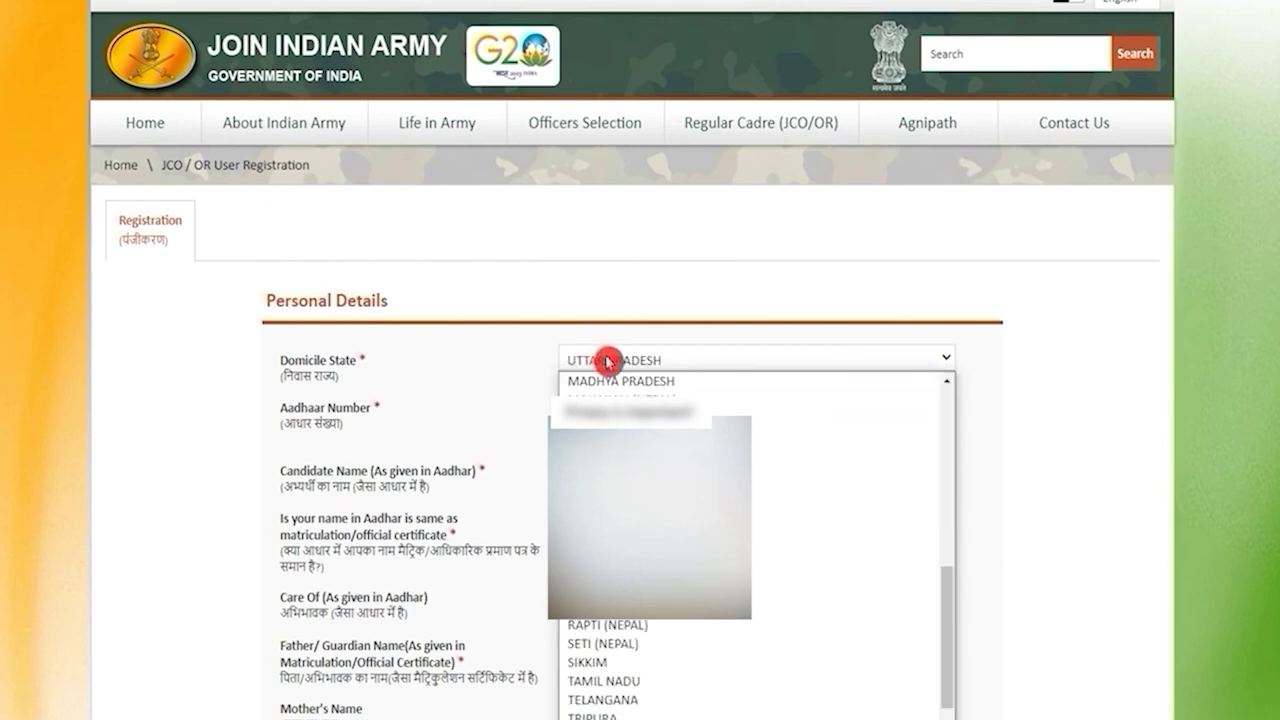
key(Return)
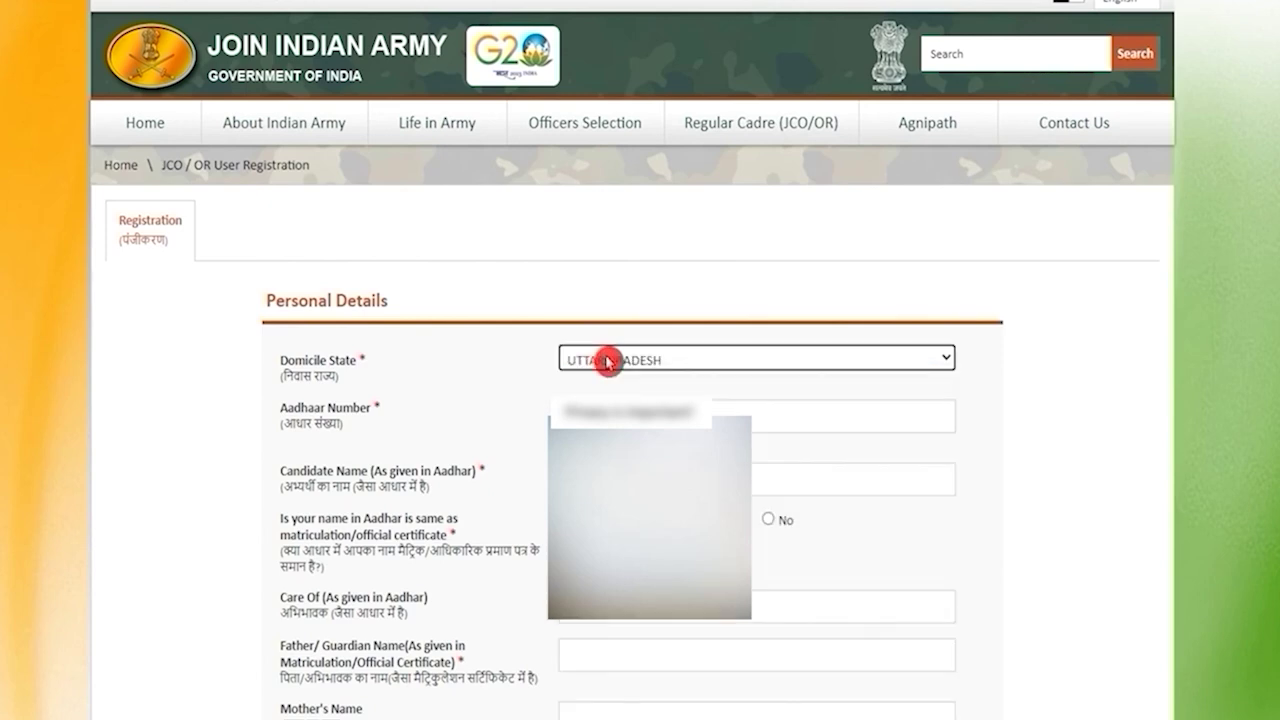
click(632, 416)
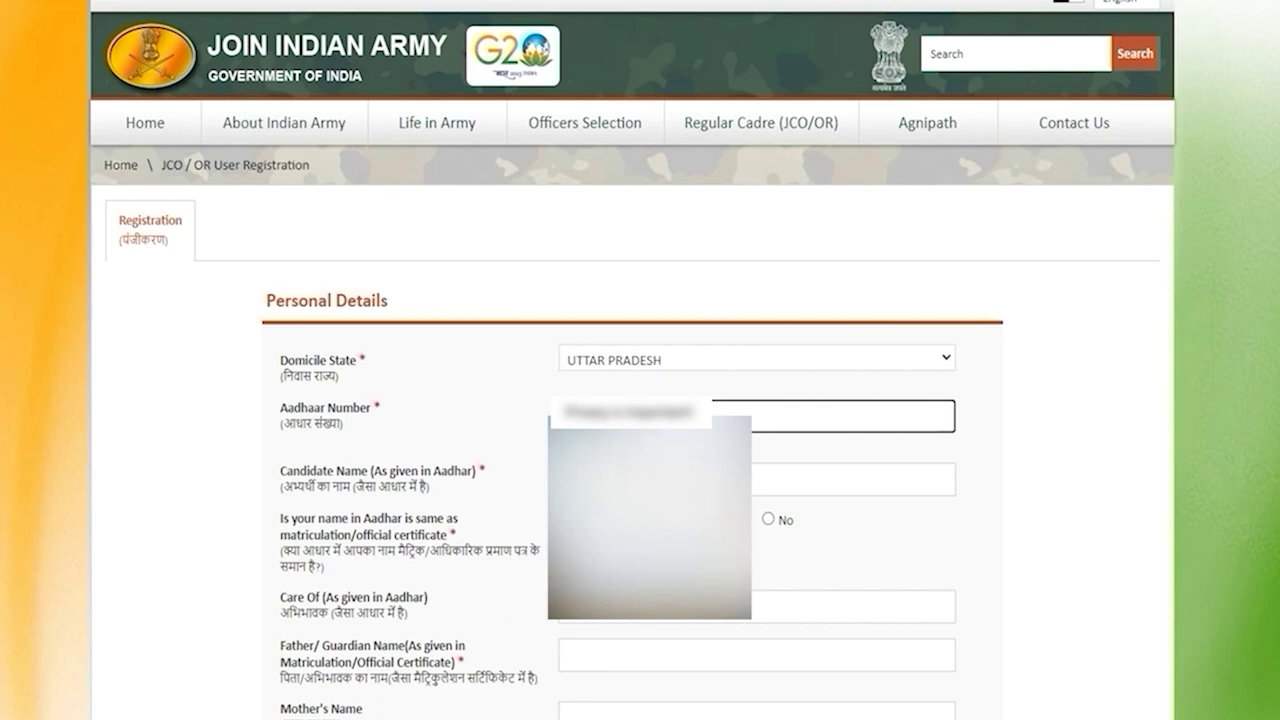
click(640, 479)
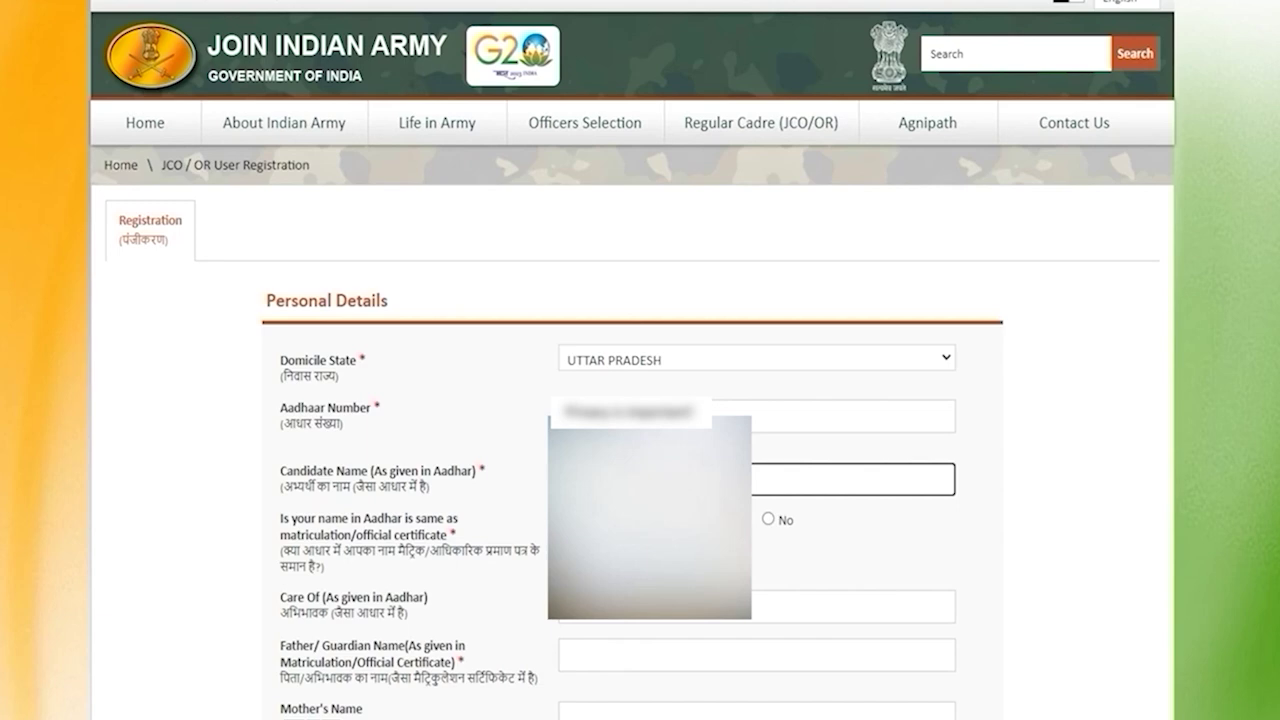
- Examine the label texts for the Aadhaar name match question, Care Of, and Father/Guardian Name
drag(293, 549, 396, 551)
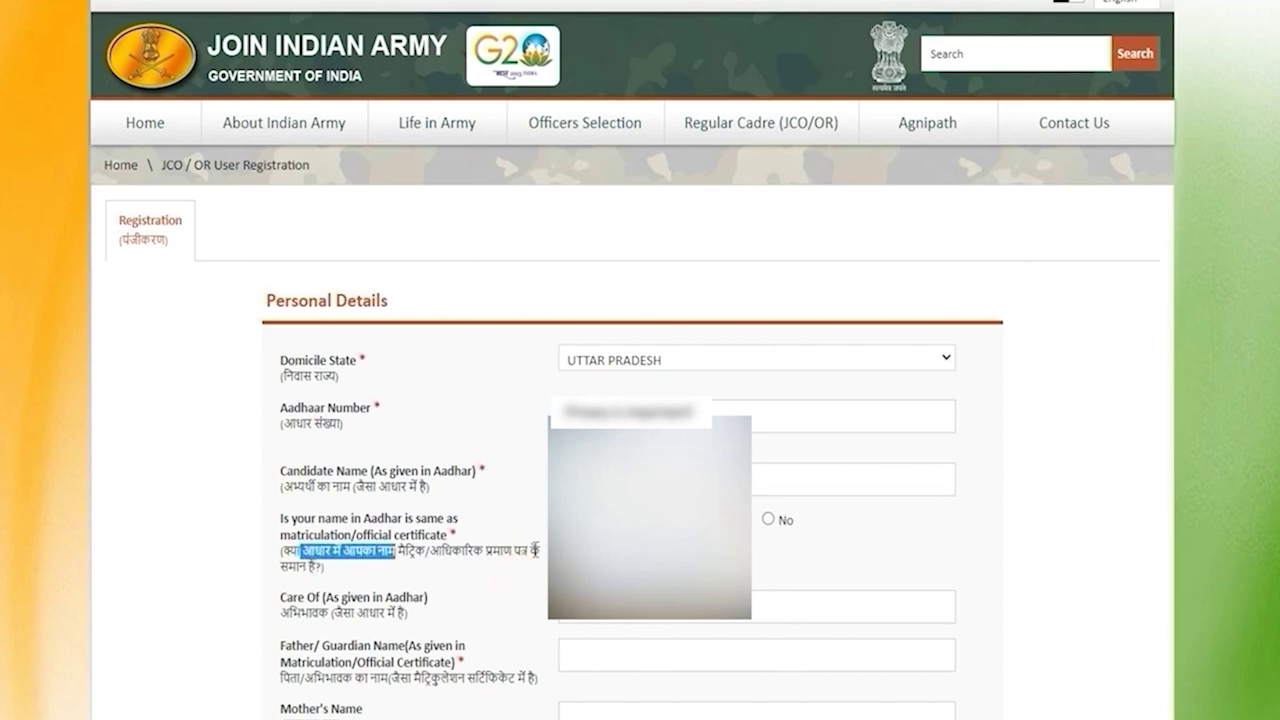
scroll(545, 525, down, 1)
drag(300, 514, 368, 514)
click(375, 510)
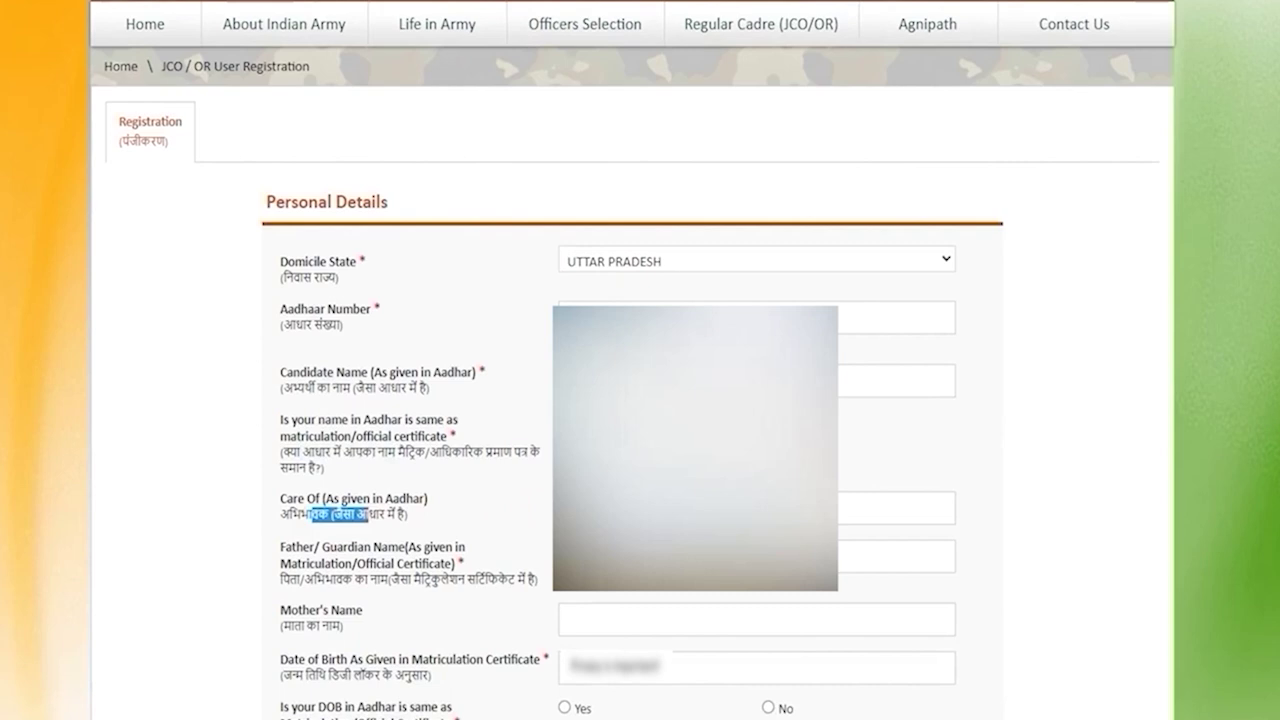
drag(324, 579, 421, 579)
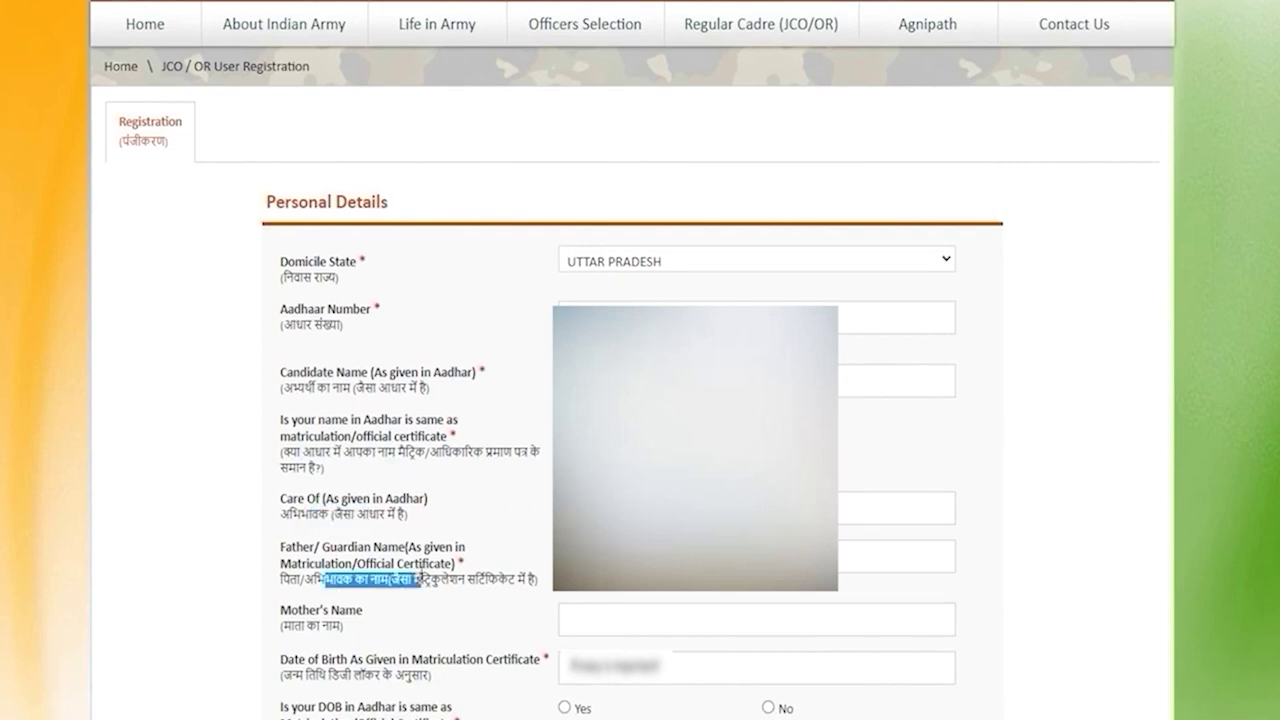
drag(316, 551, 391, 563)
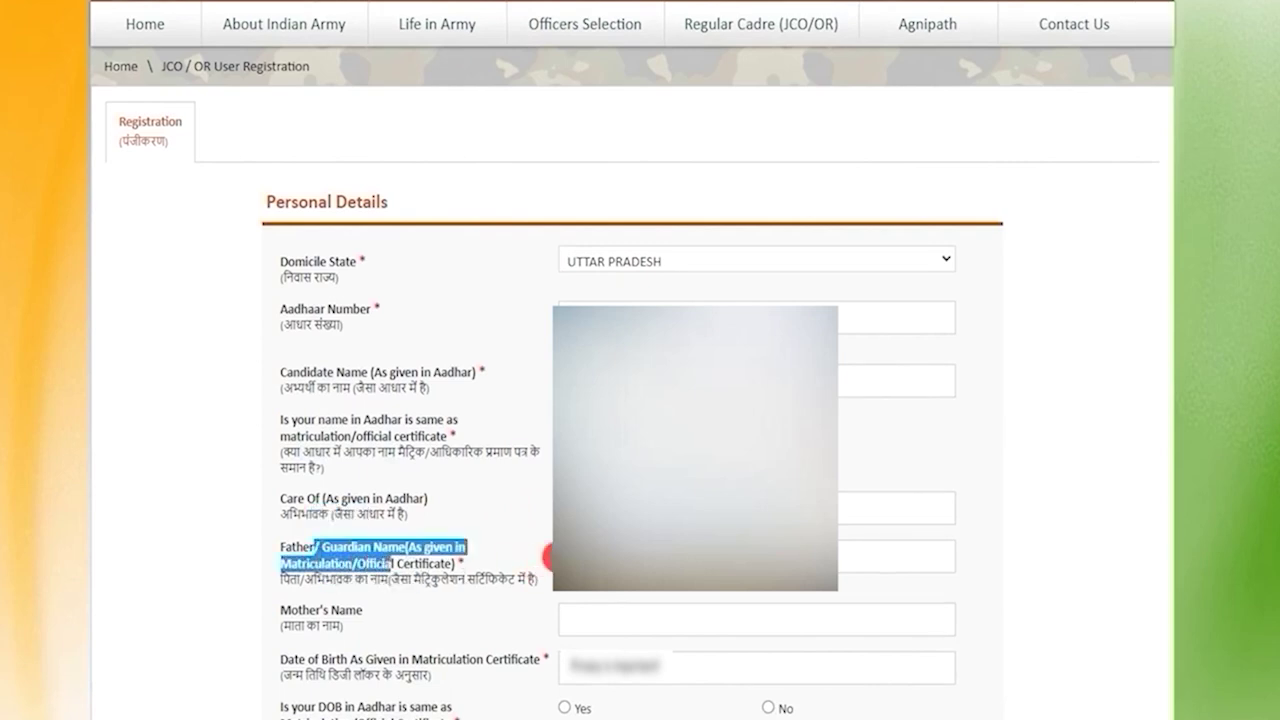
- Fill in the father's or guardian's name and the mother's name in the personal details
click(612, 557)
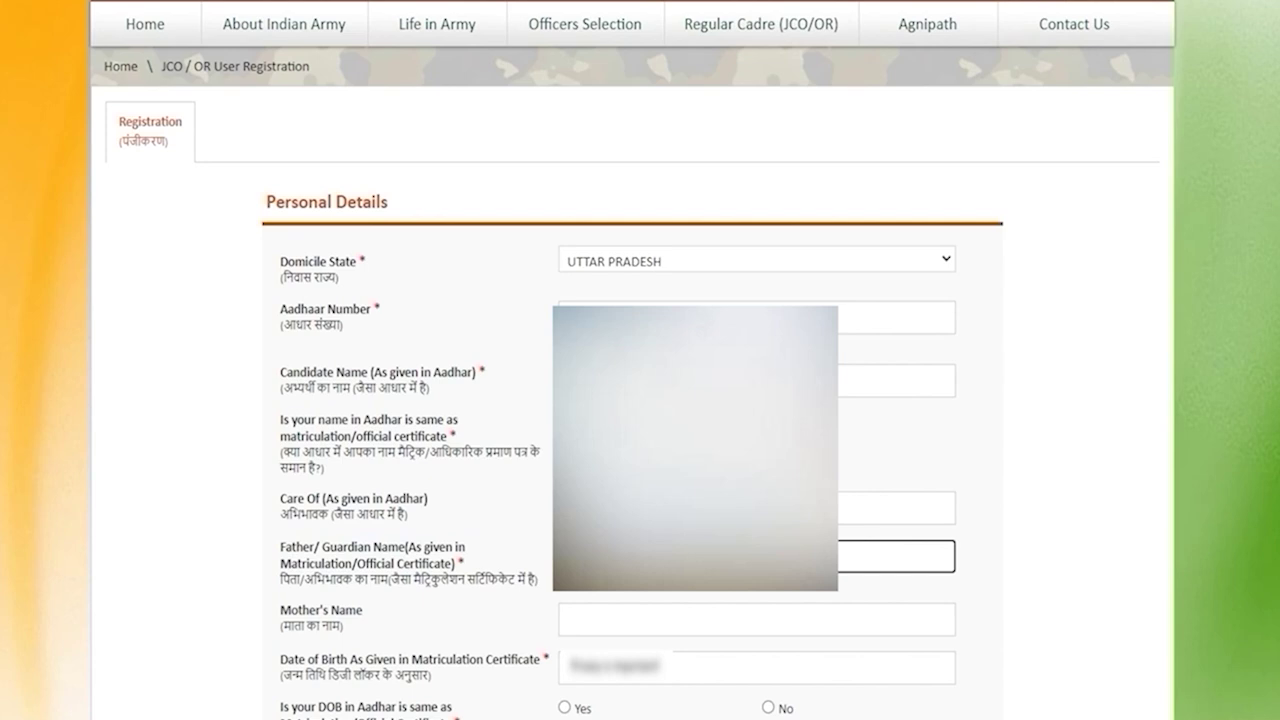
click(897, 629)
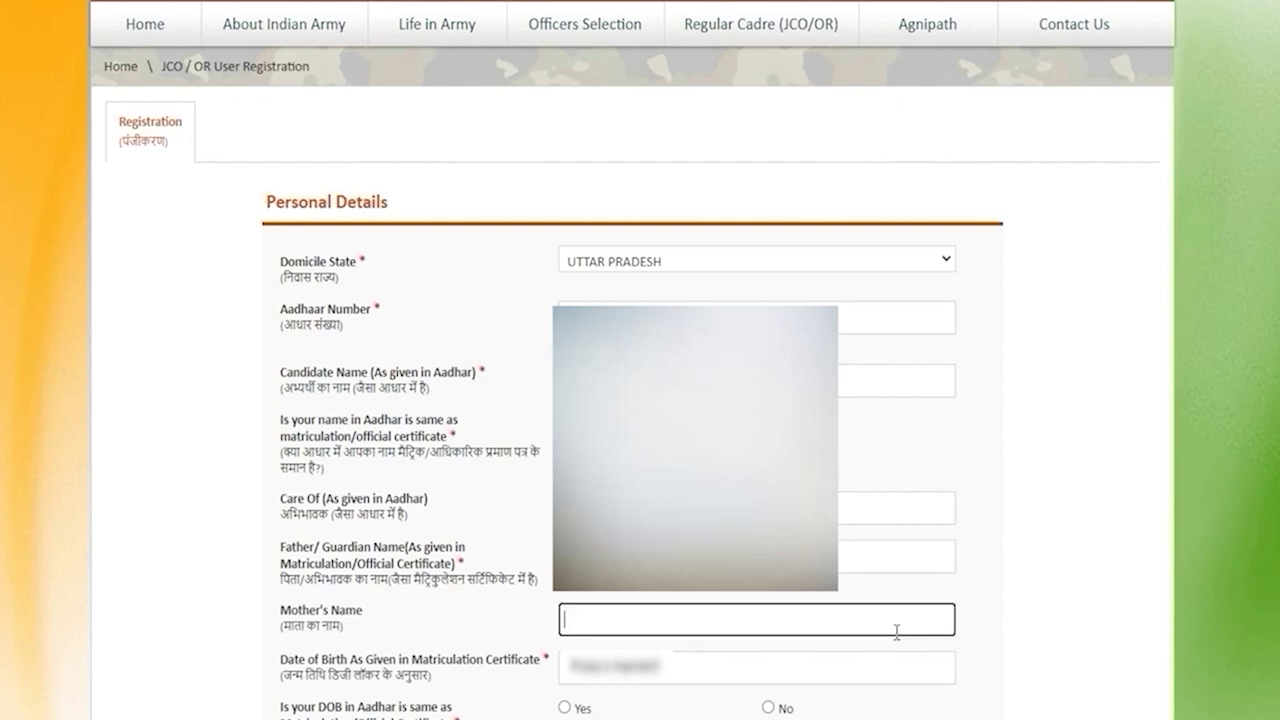
text(R)
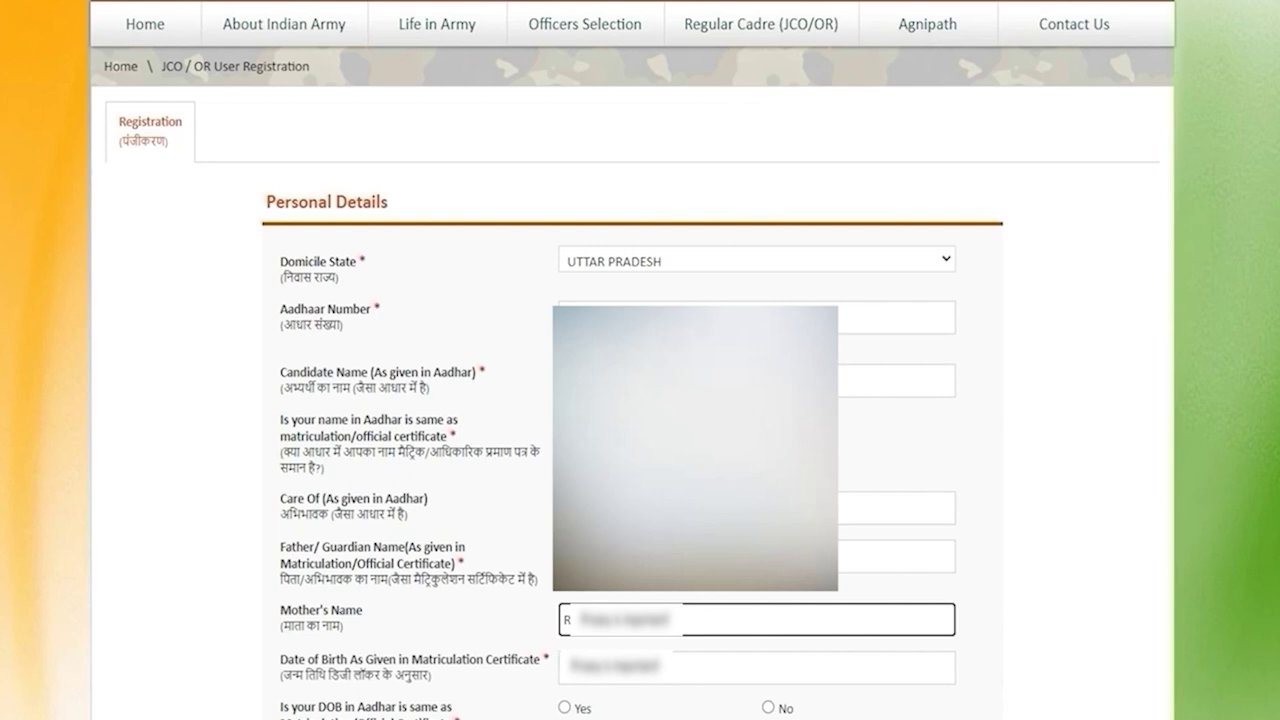
key(Tab)
- Answer Yes to the date of birth match question and fill in the email address and mobile number
scroll(559, 389, down, 4)
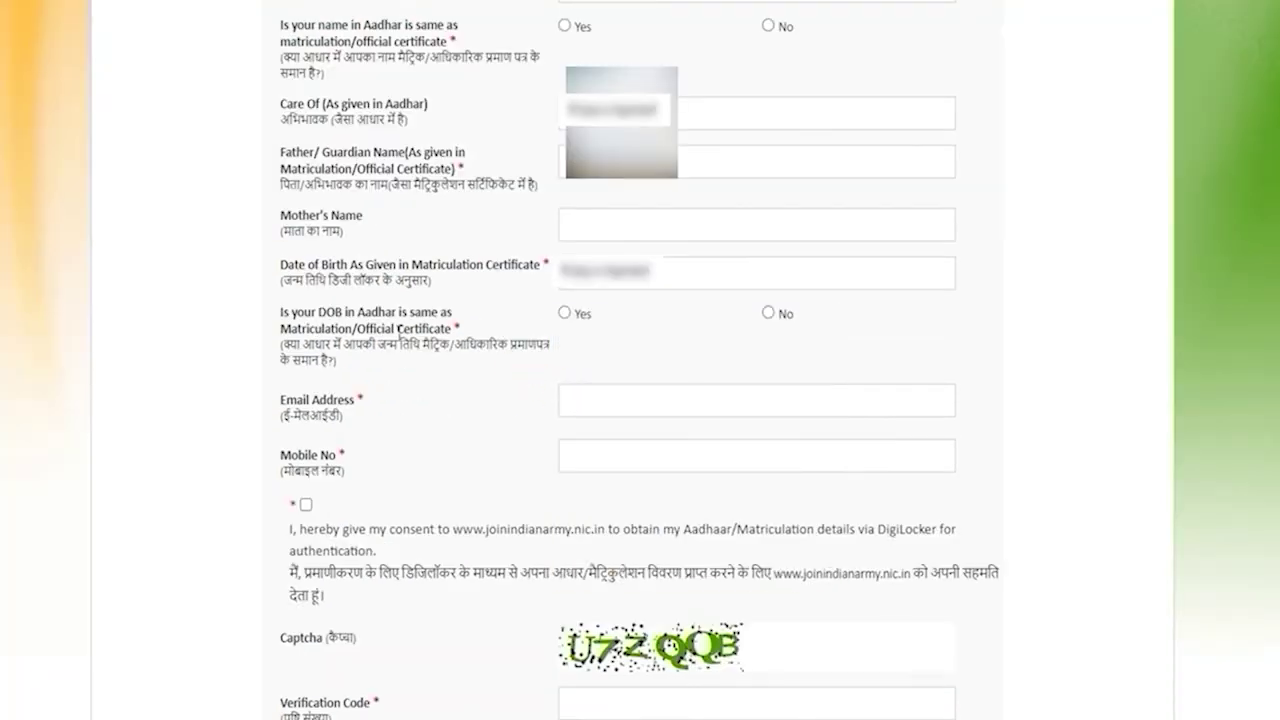
drag(378, 316, 396, 316)
drag(312, 330, 368, 330)
click(567, 316)
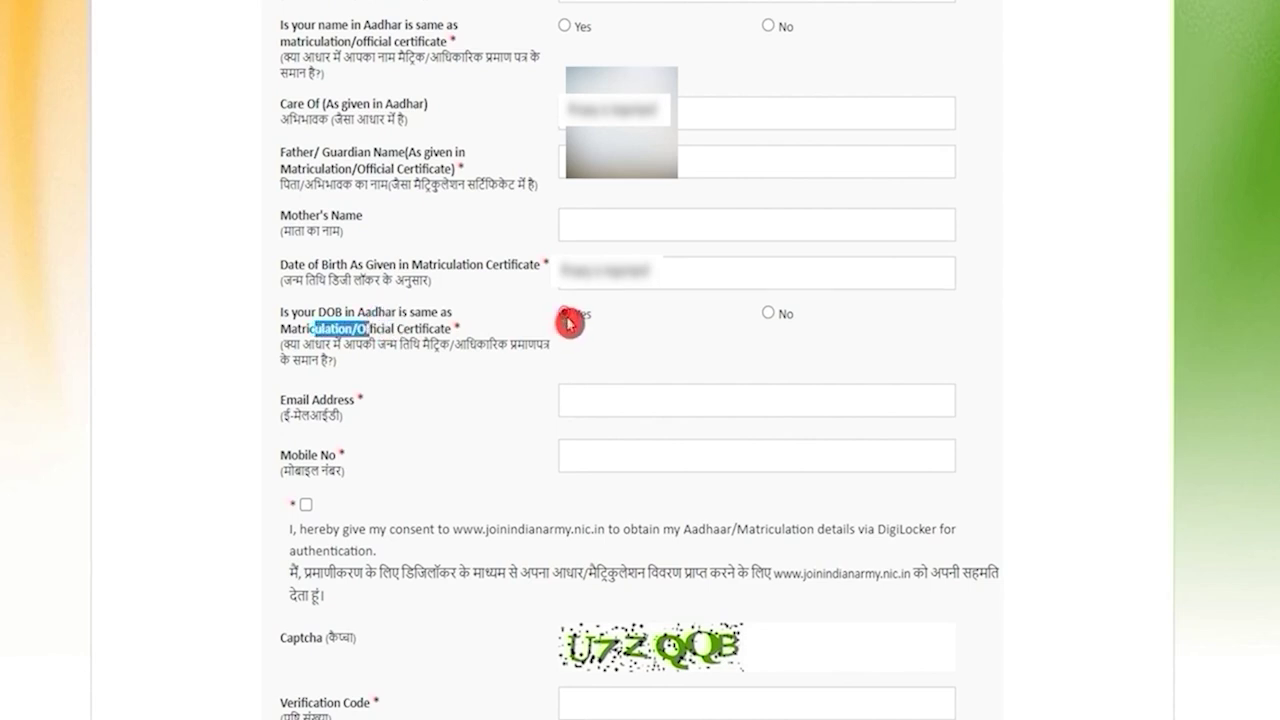
click(608, 401)
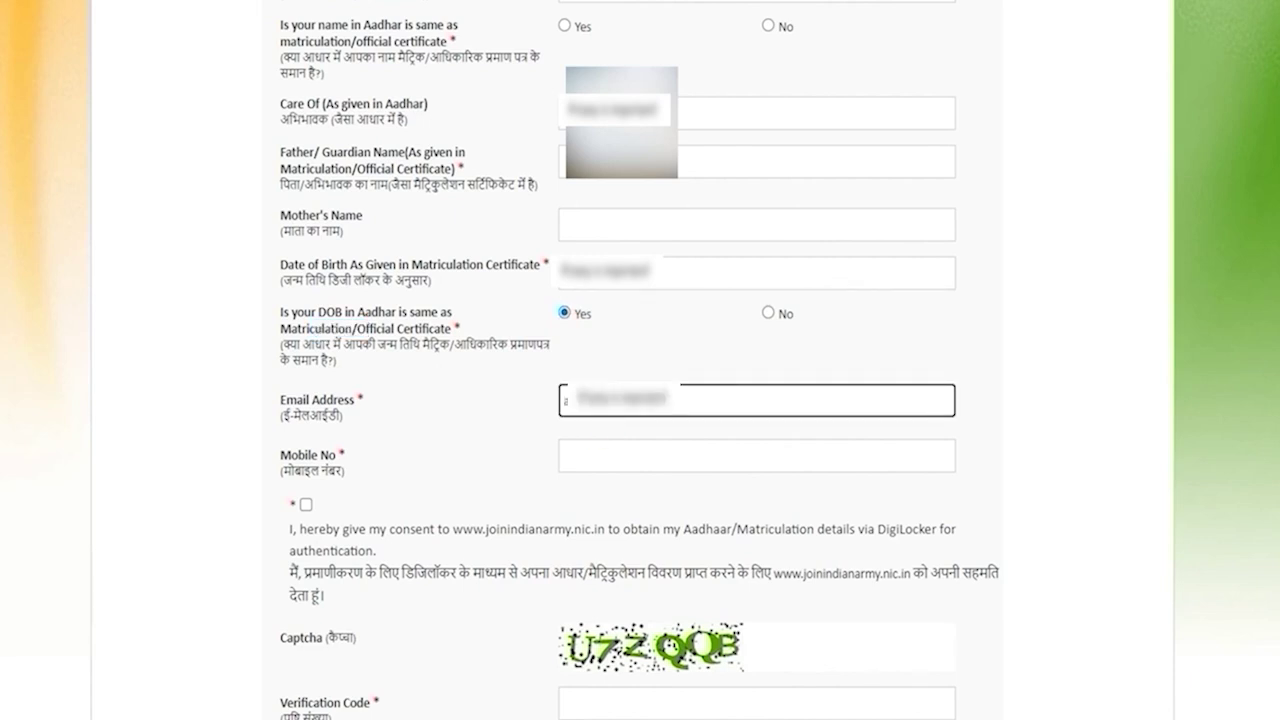
click(631, 459)
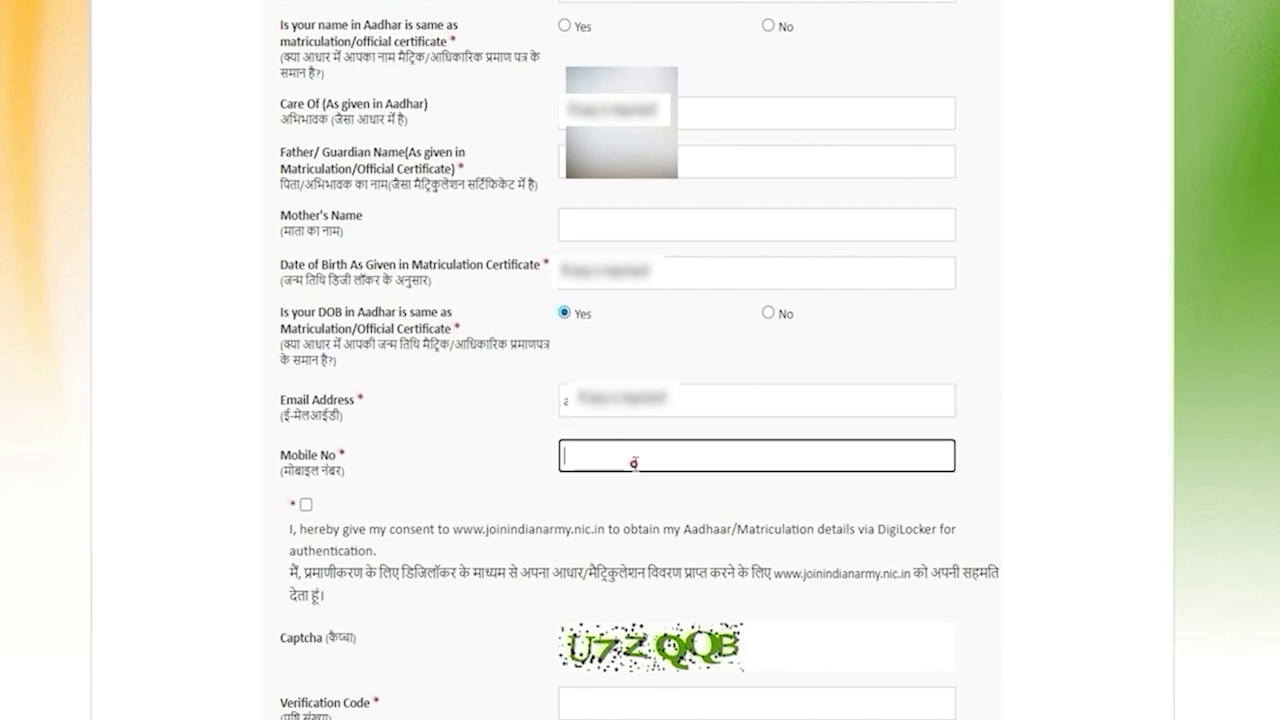
- Give consent to obtain the Aadhaar/Matriculation details via DigiLocker and fill in the captcha text
scroll(635, 463, down, 2)
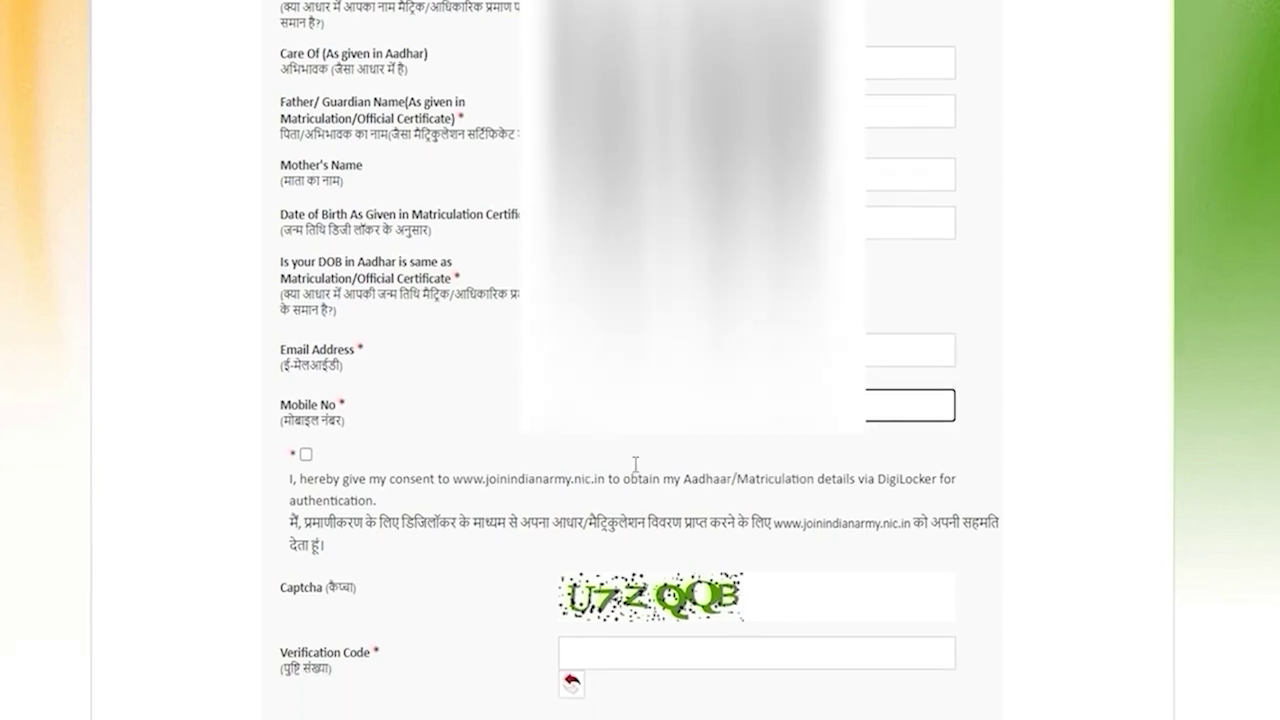
click(306, 308)
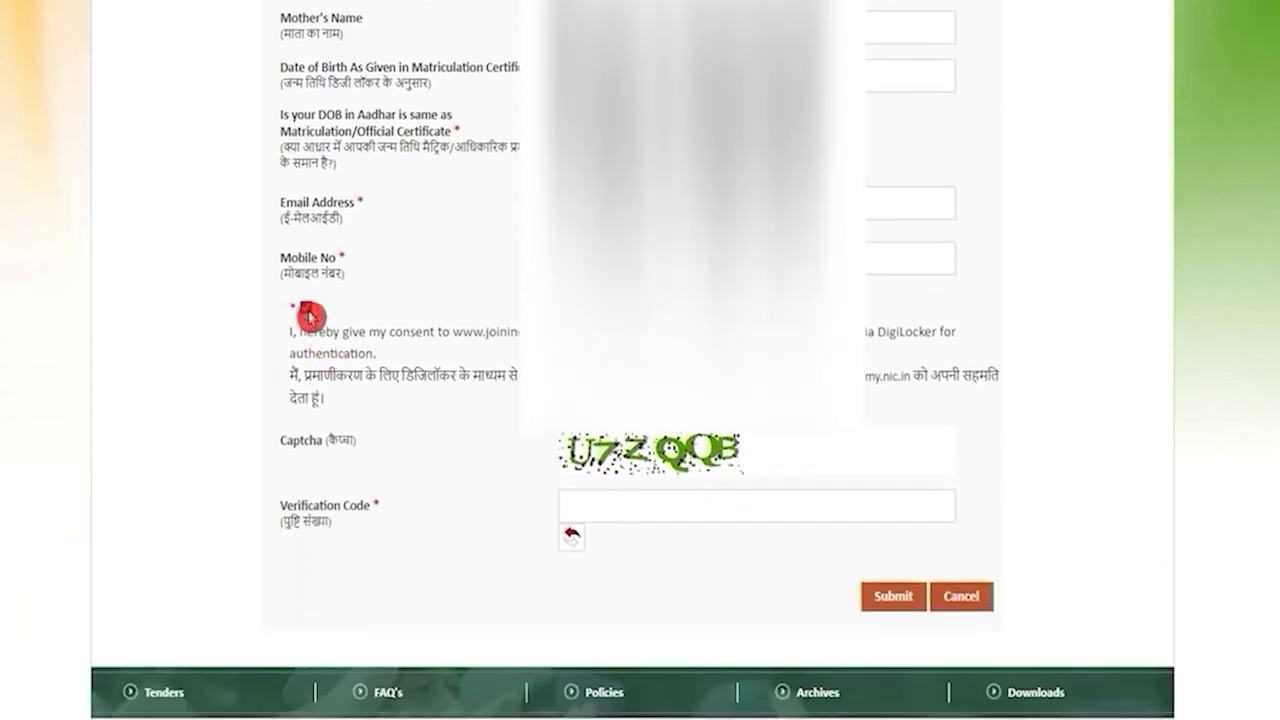
click(578, 502)
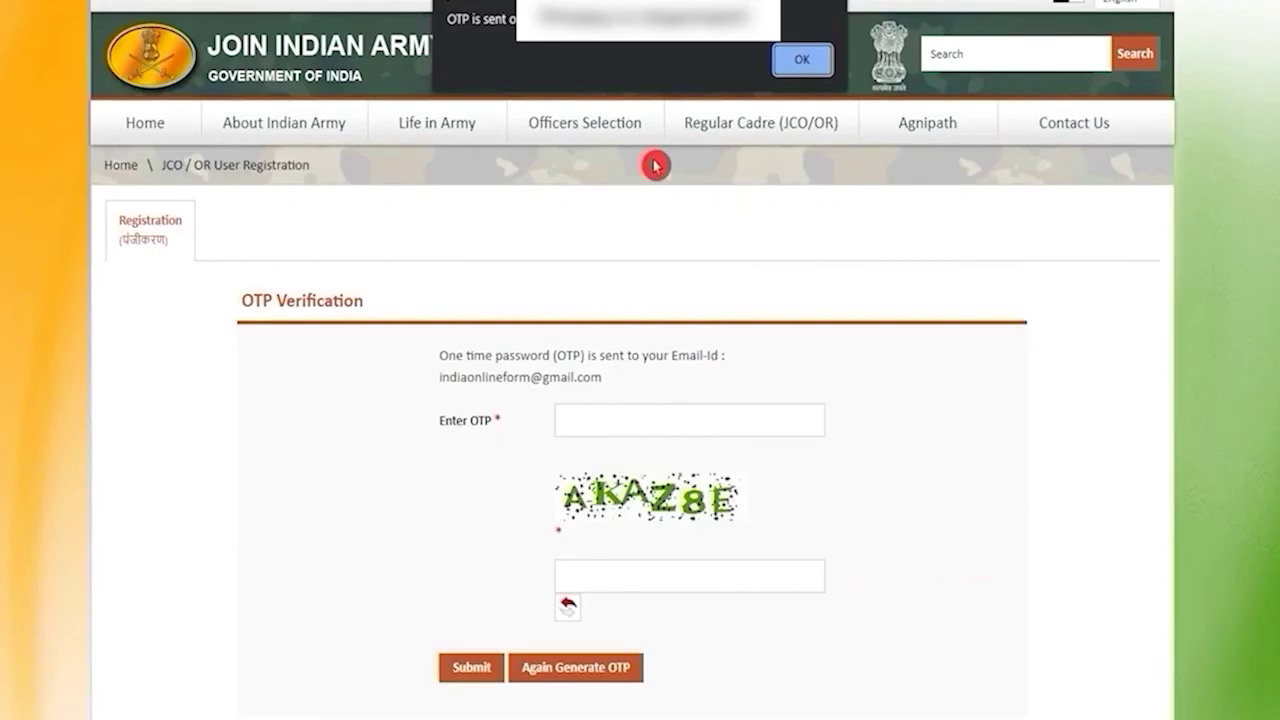
- Dismiss the OTP notice, then enter the one-time password and the captcha on the OTP Verification form
click(803, 64)
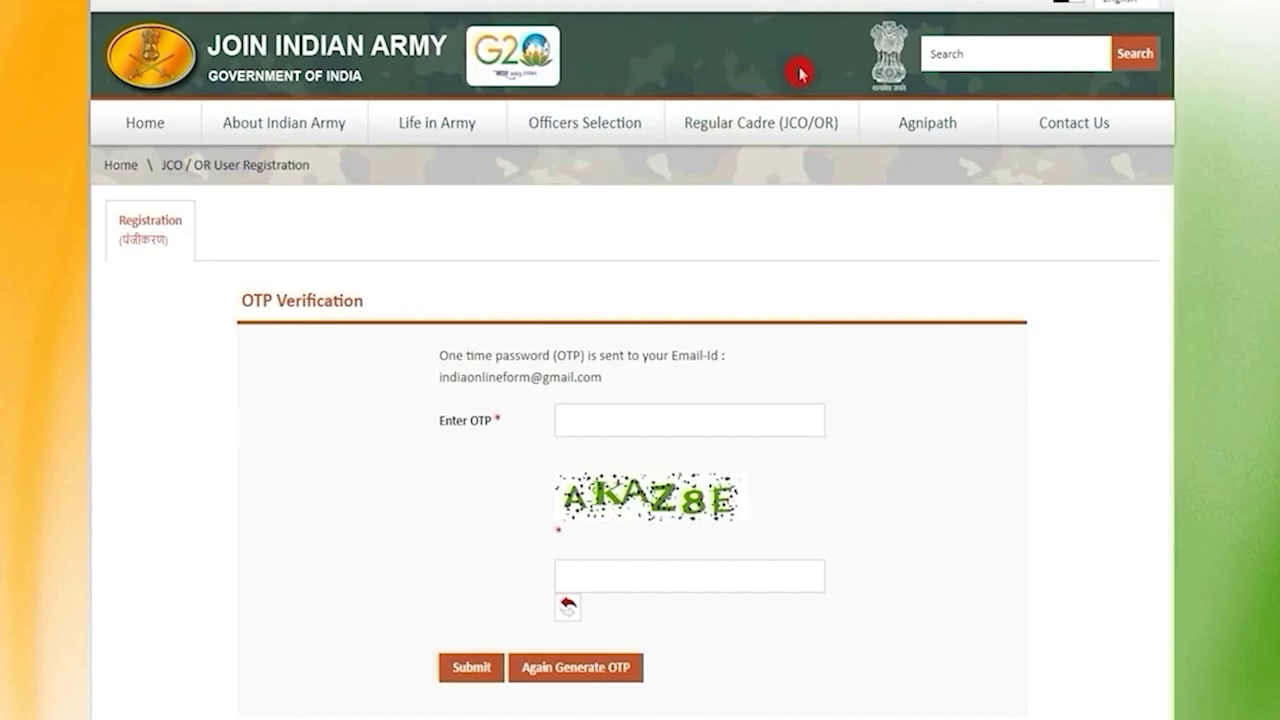
click(638, 417)
text(a)
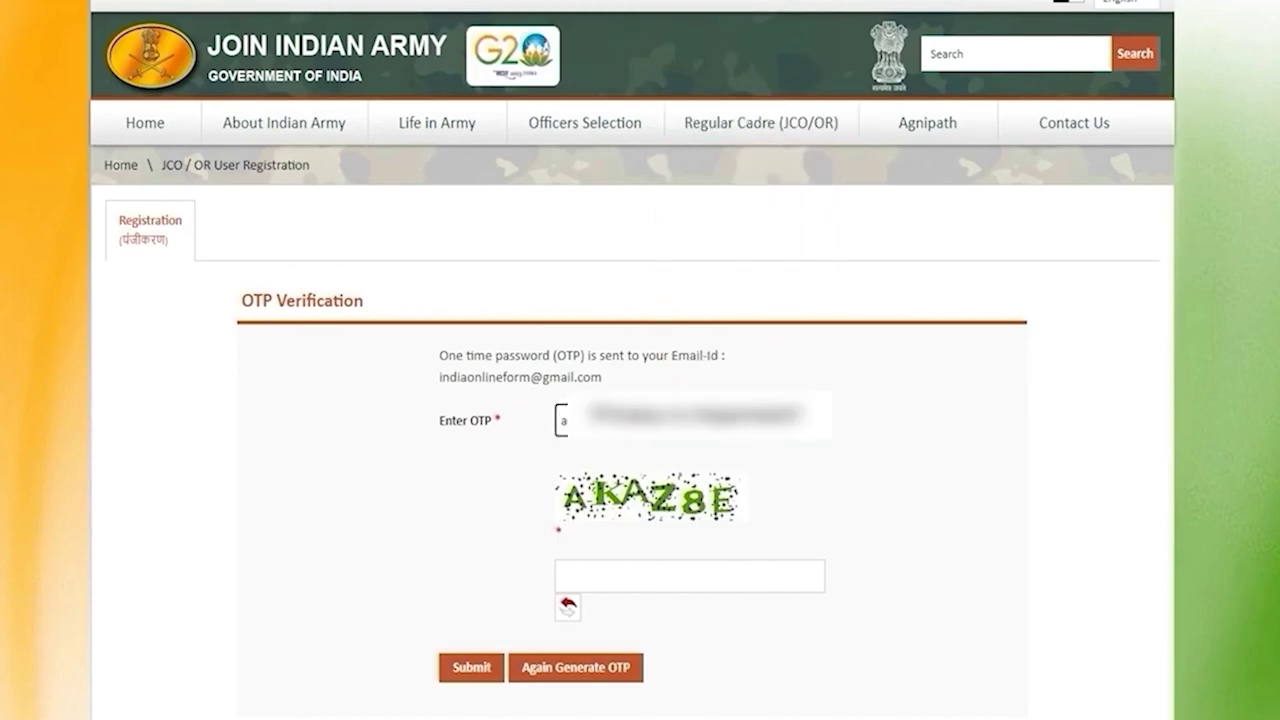
click(643, 578)
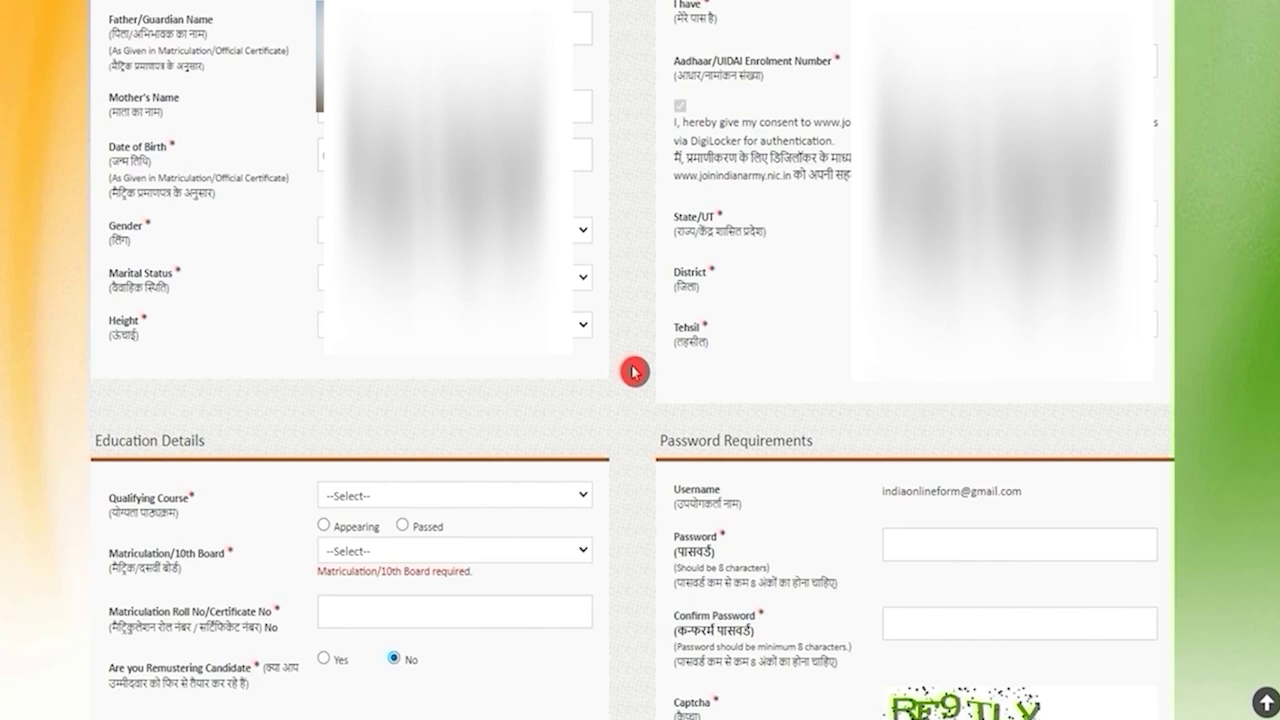
- Select the candidate's gender, marital status and height in the personal details
click(452, 231)
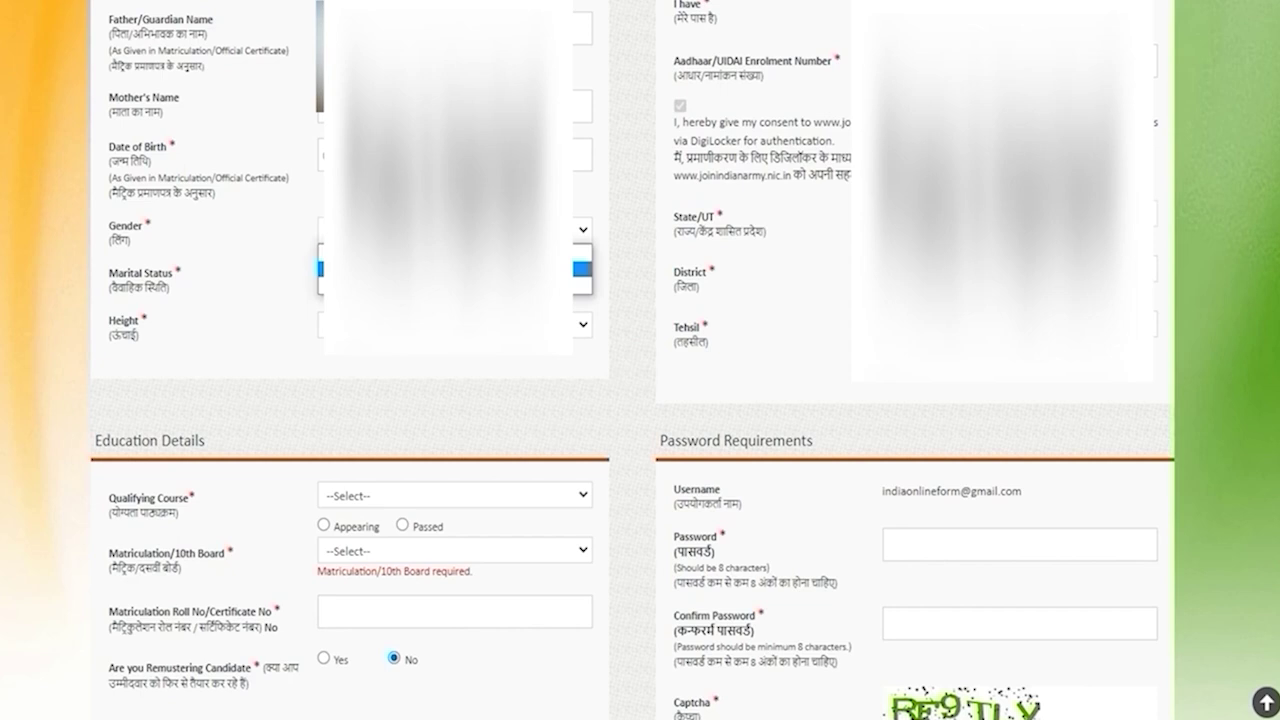
click(452, 269)
click(452, 278)
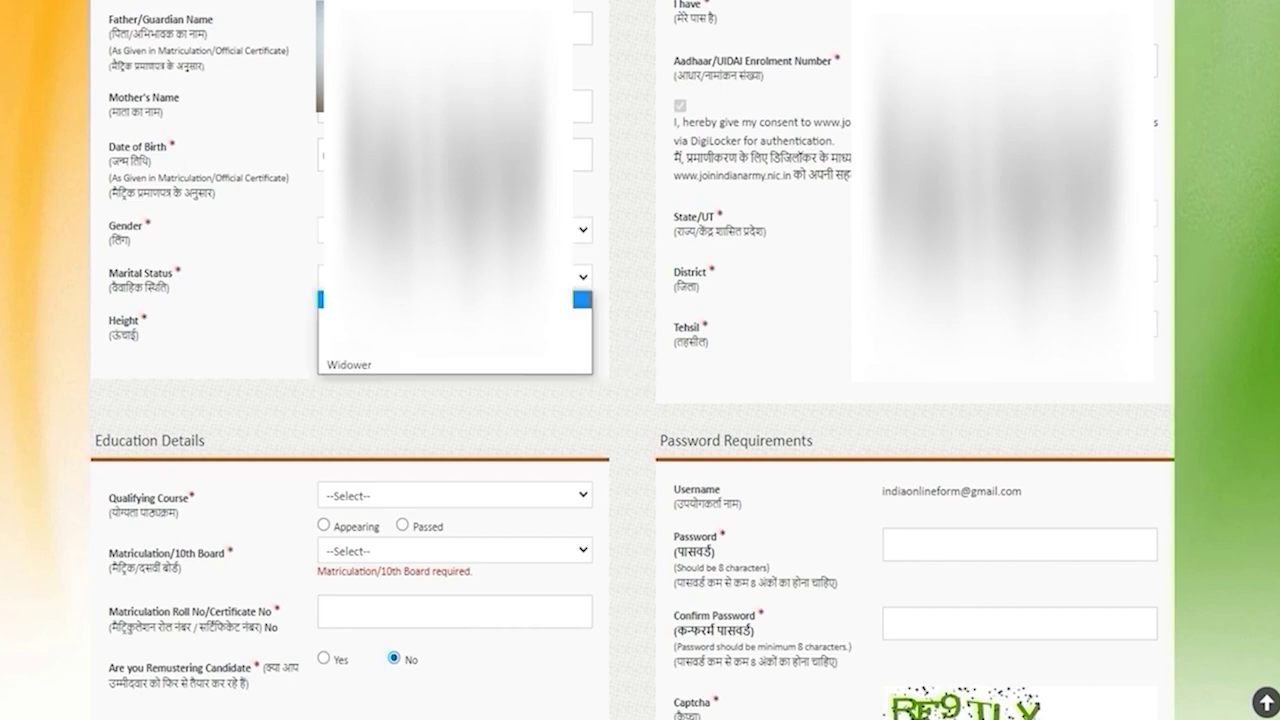
click(368, 357)
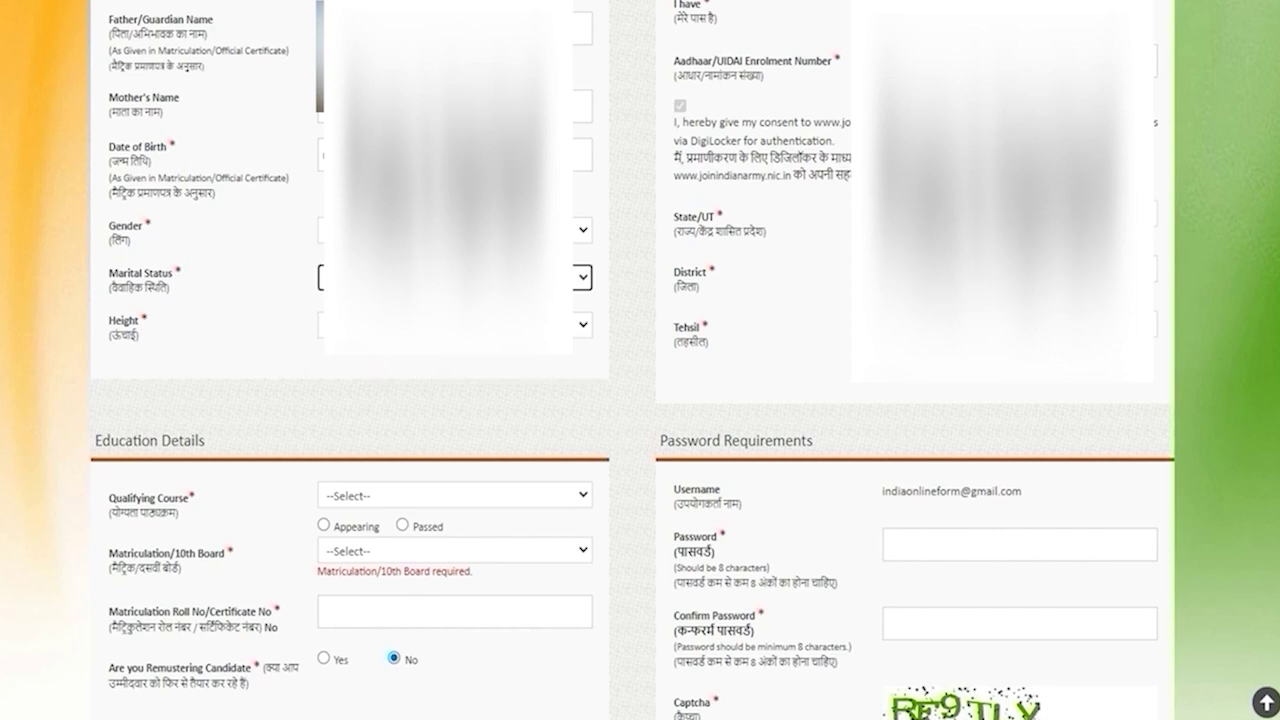
click(368, 324)
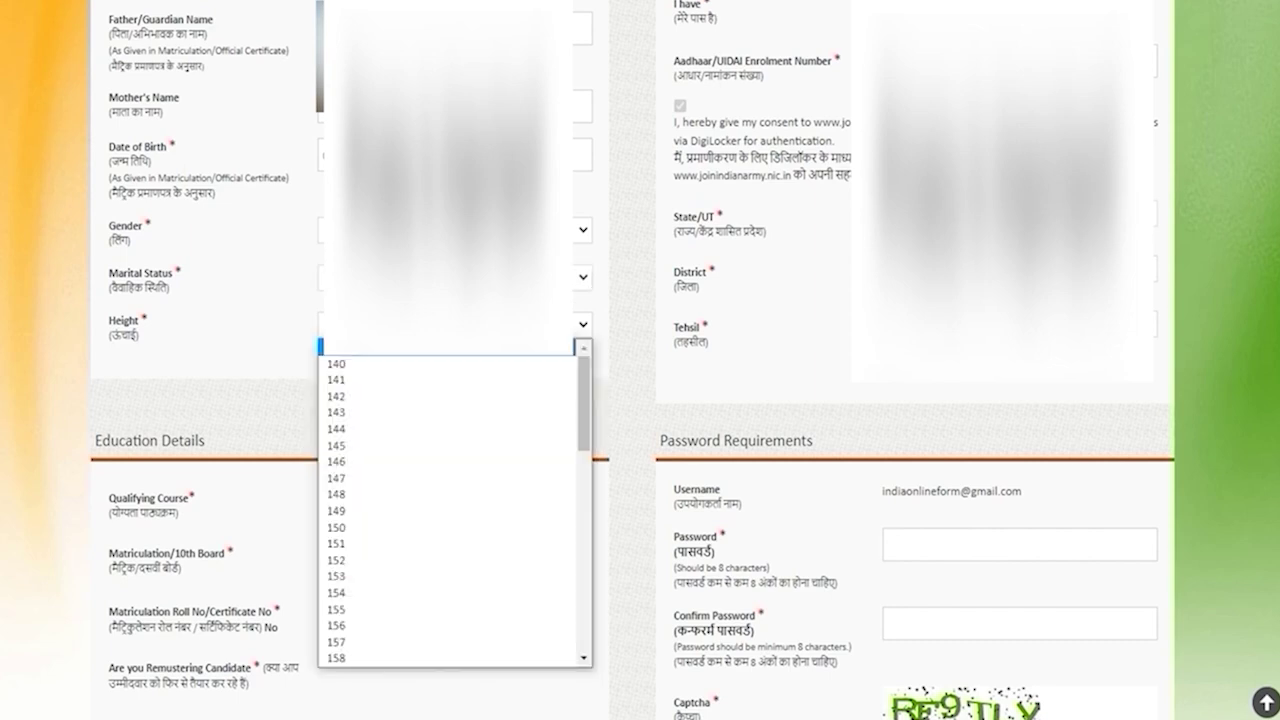
scroll(350, 572, down, 10)
click(347, 560)
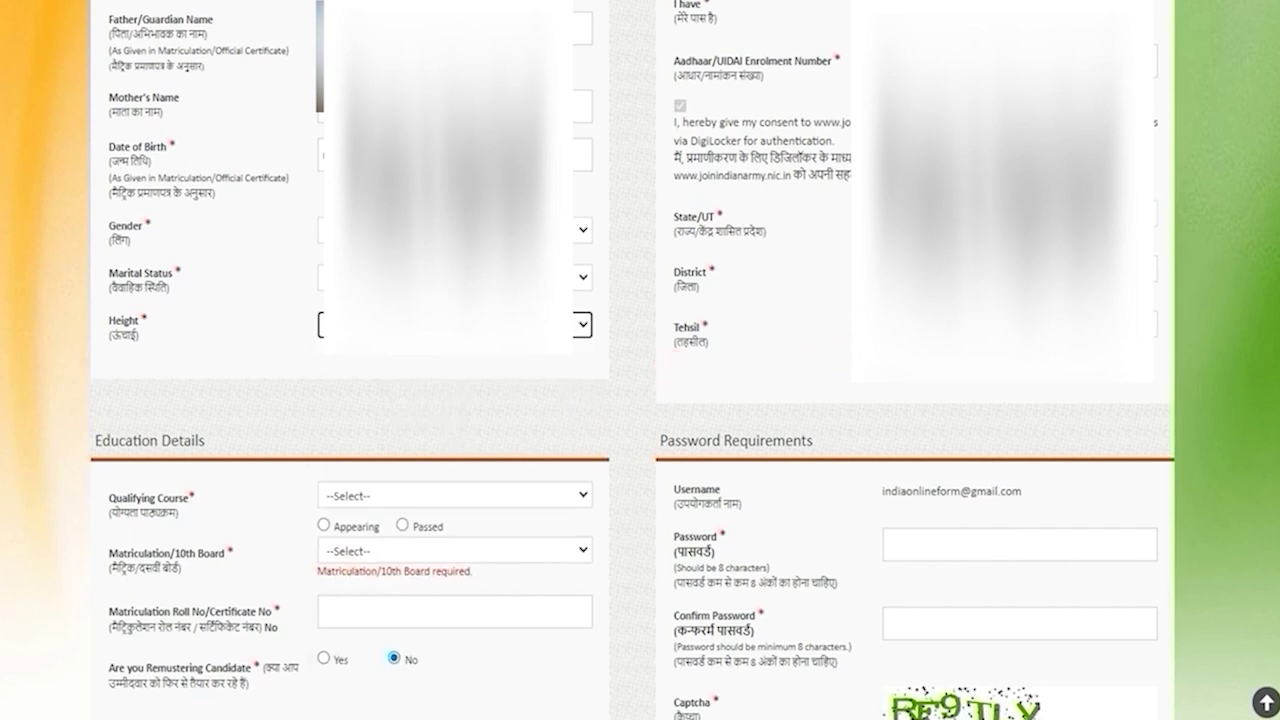
- Select the candidate's district and tehsil in the address details
click(1020, 269)
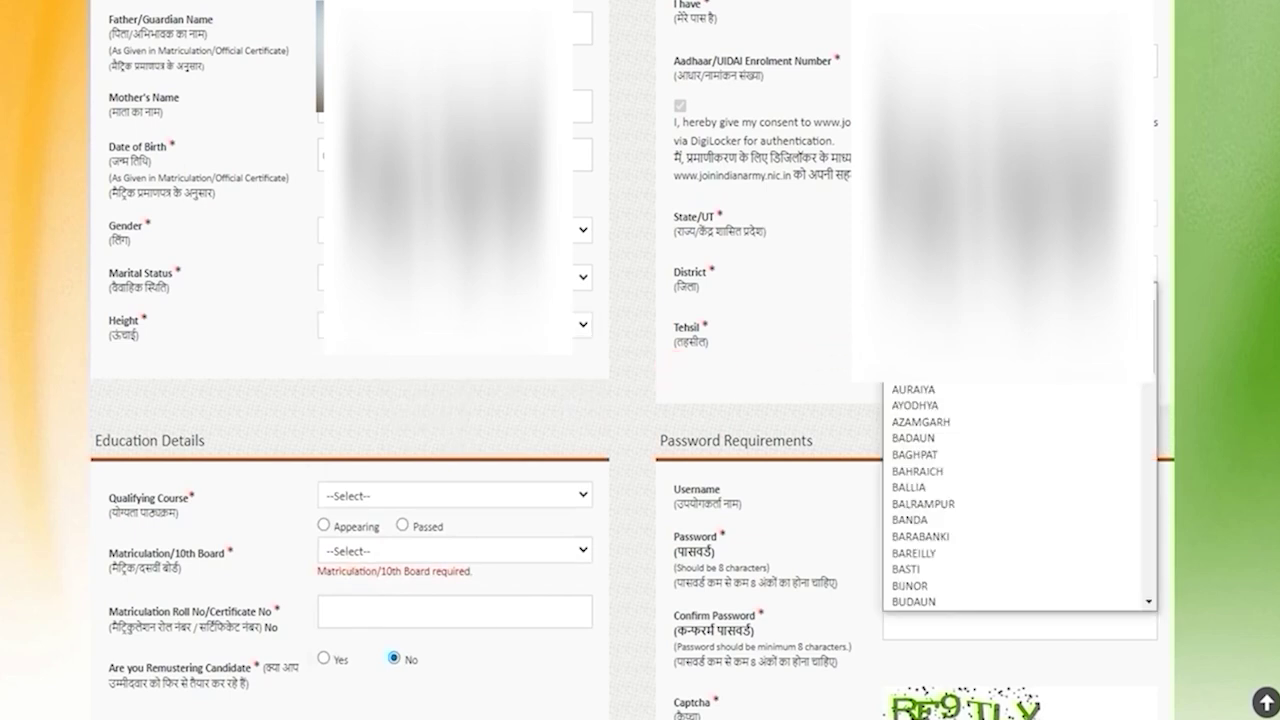
key(s)
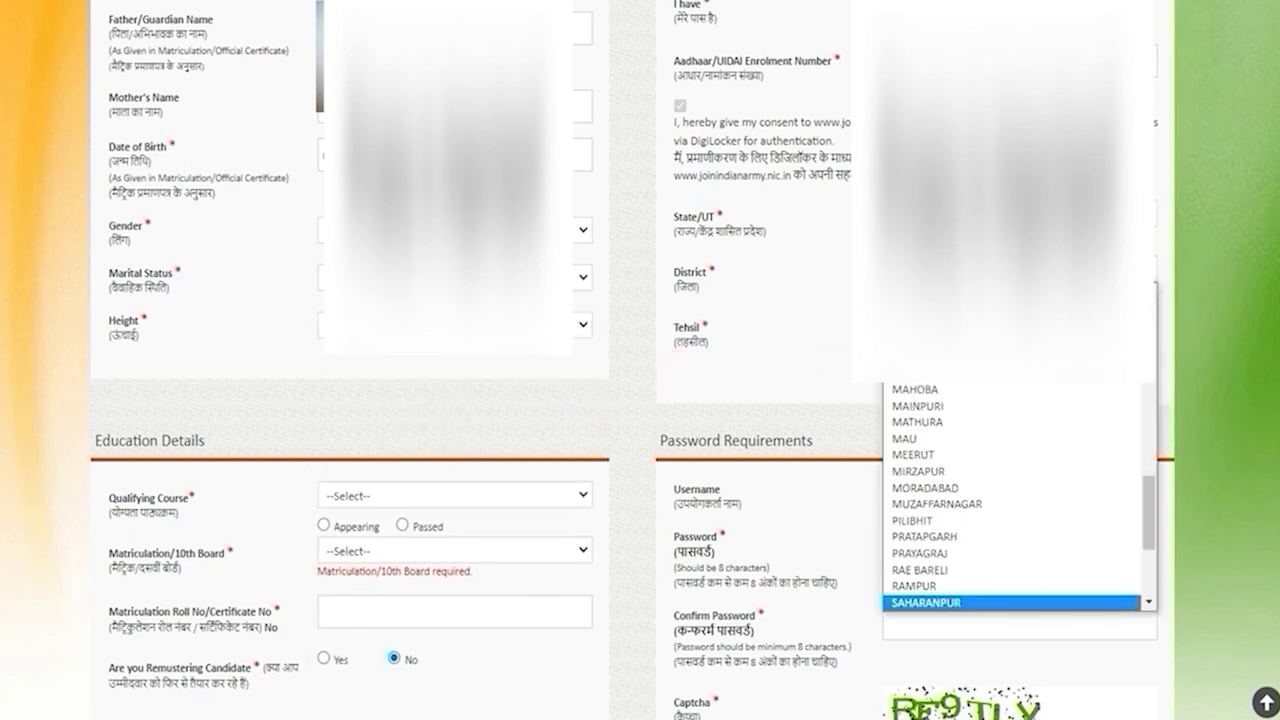
key(Return)
click(1020, 324)
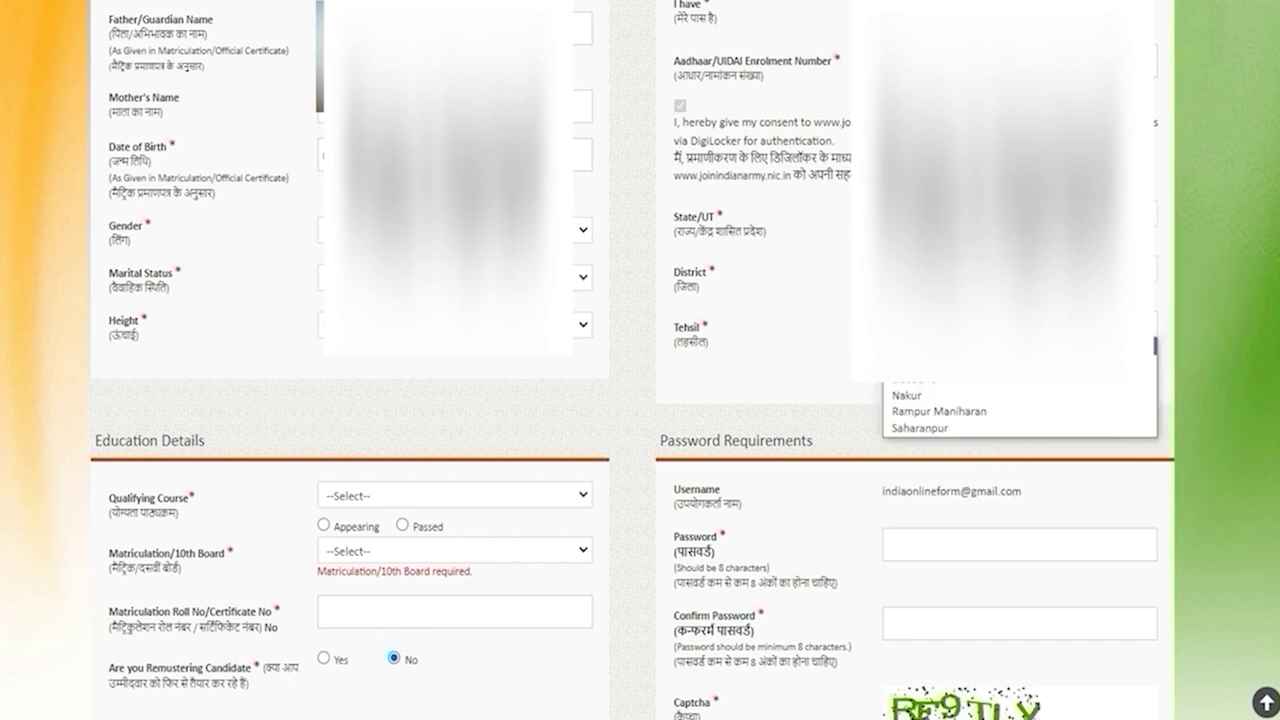
key(s)
key(Return)
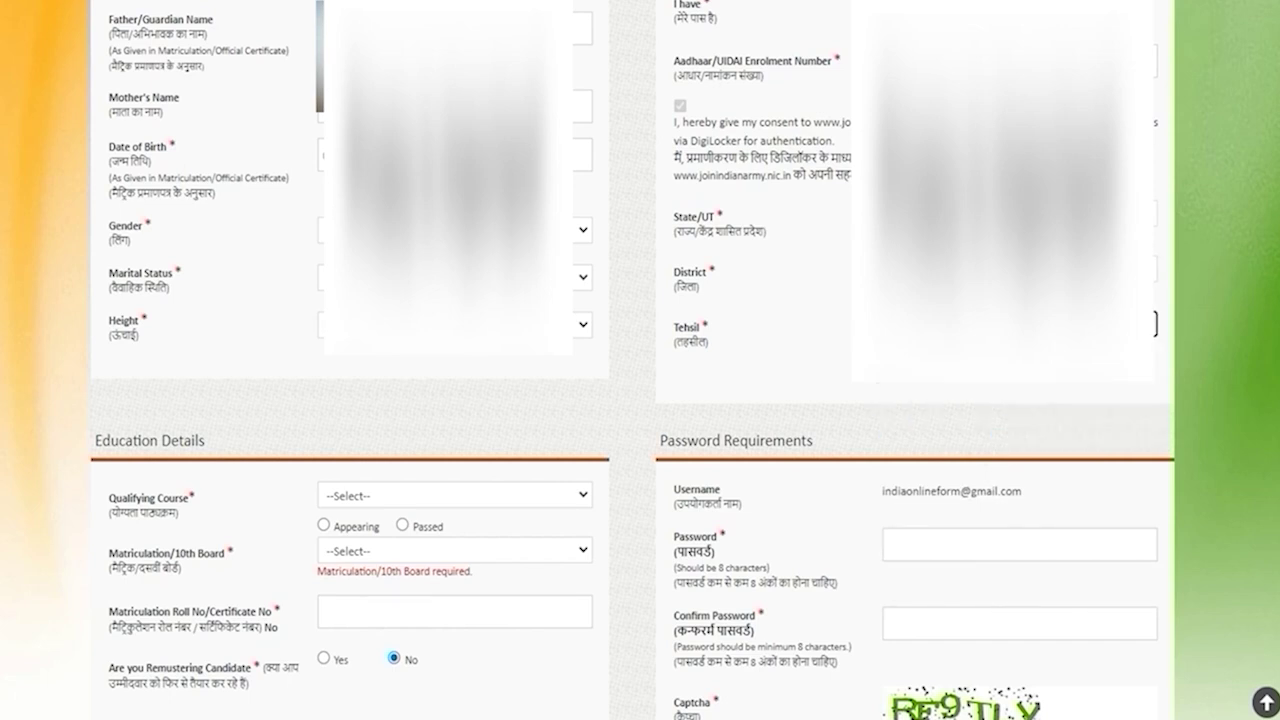
- Set the qualifying course to 12th and mark it as Passed in the education details
click(478, 445)
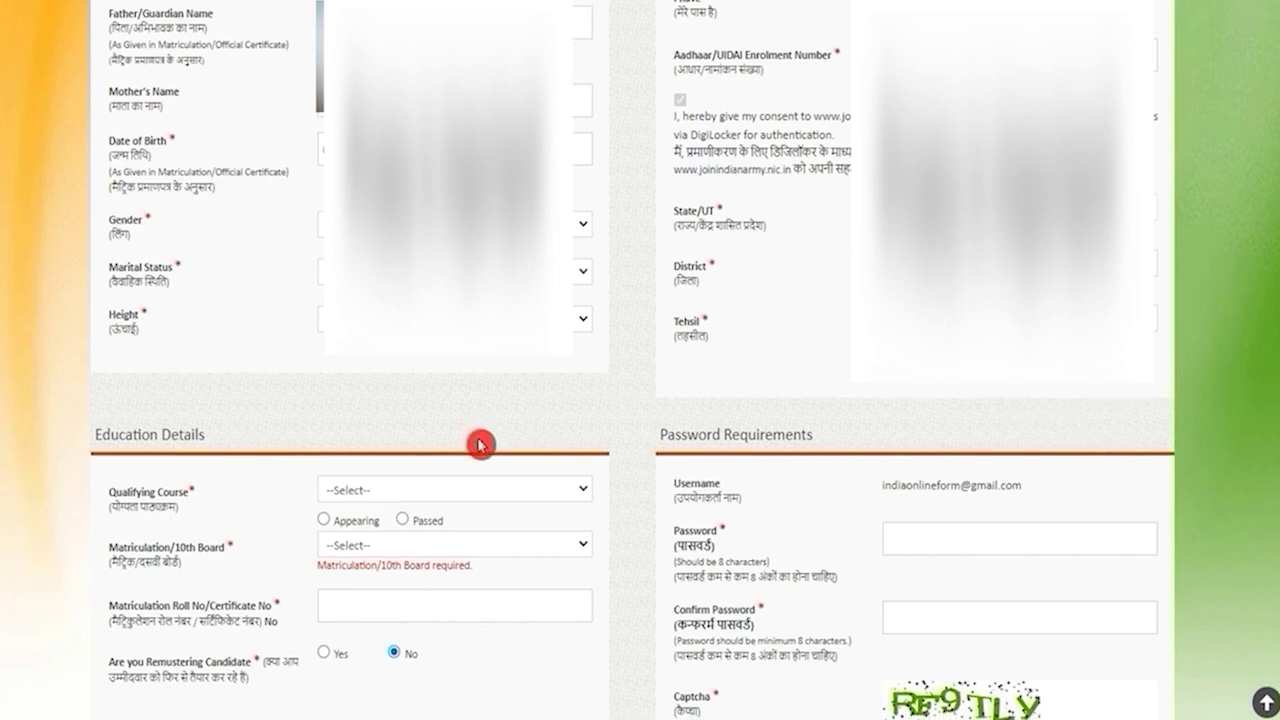
scroll(479, 444, down, 2)
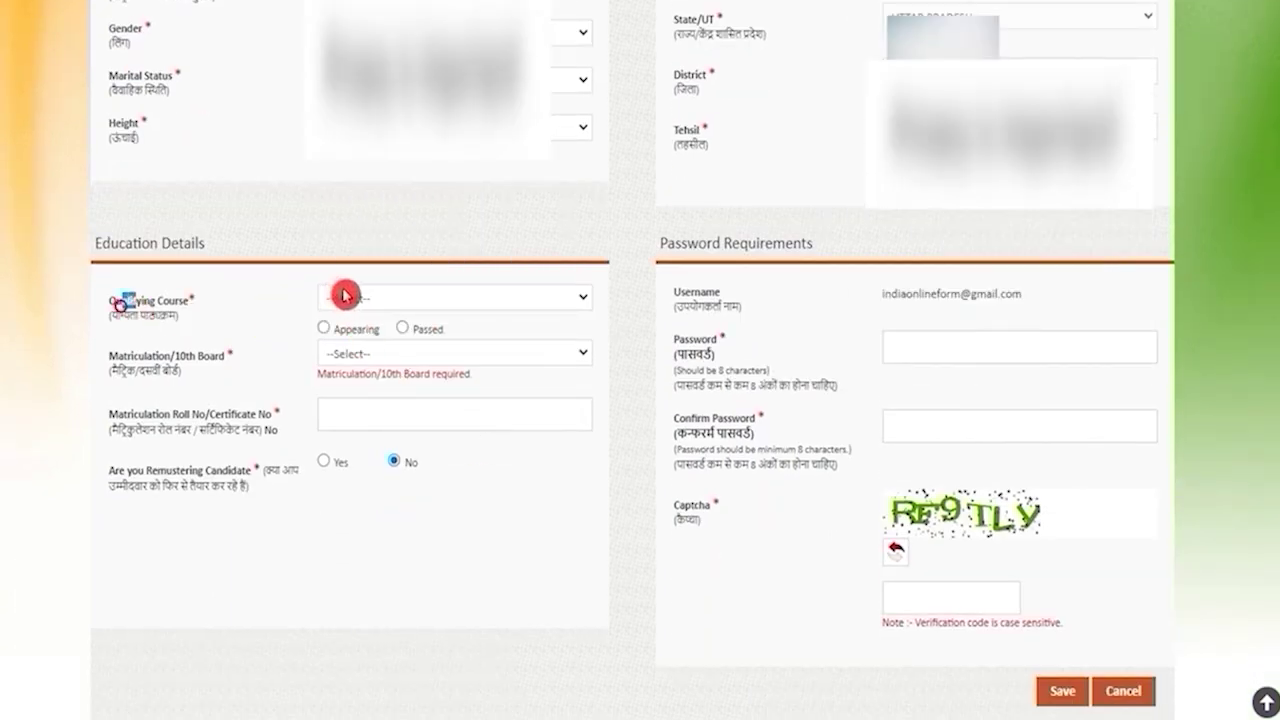
click(370, 300)
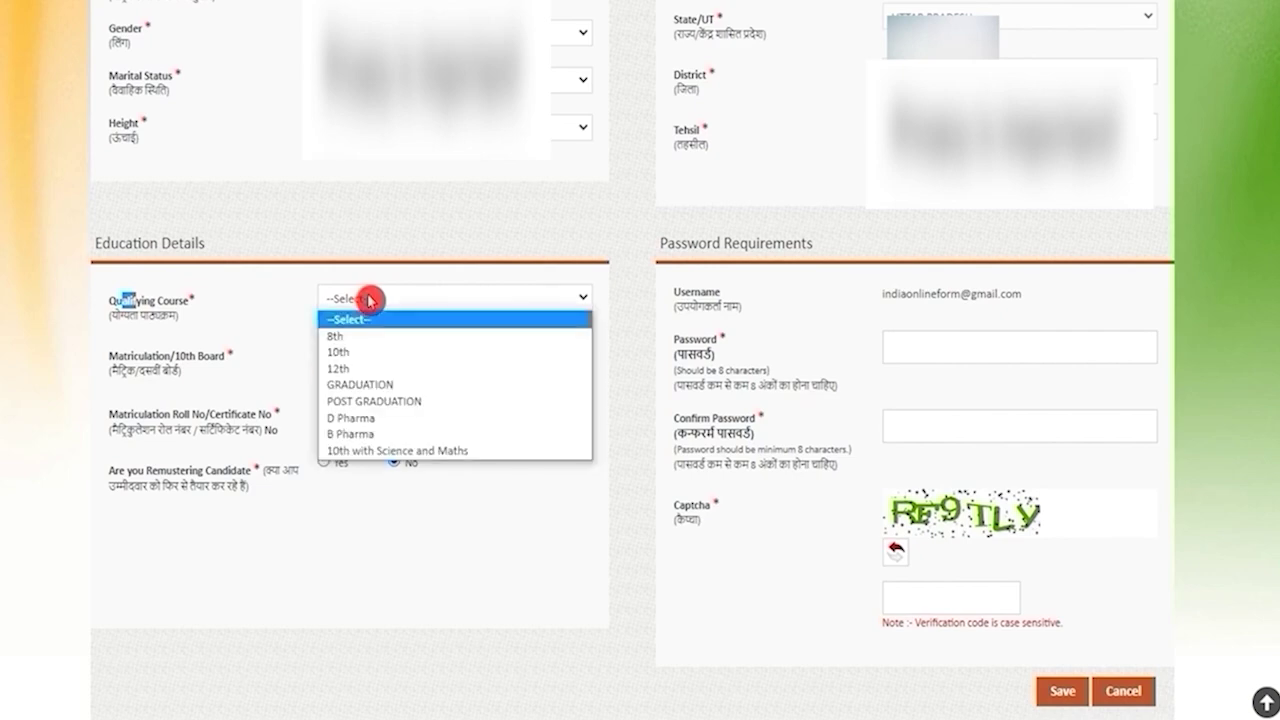
click(360, 370)
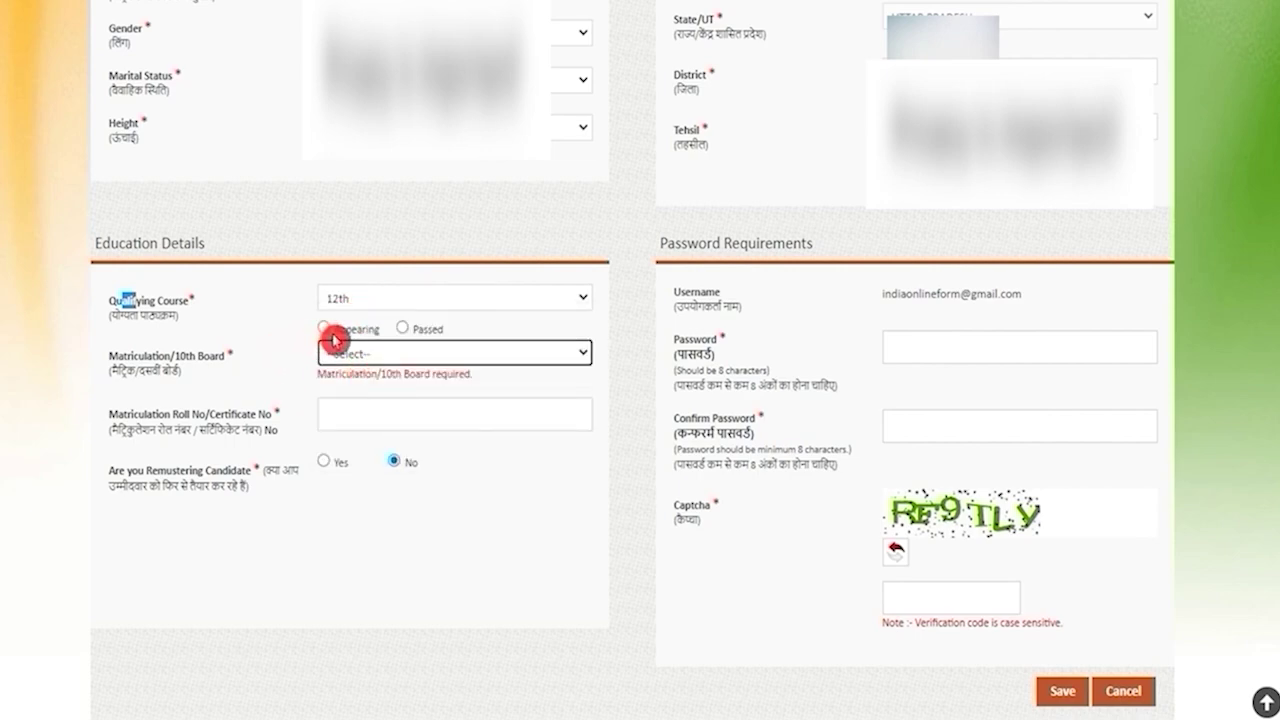
click(401, 329)
scroll(400, 332, down, 1)
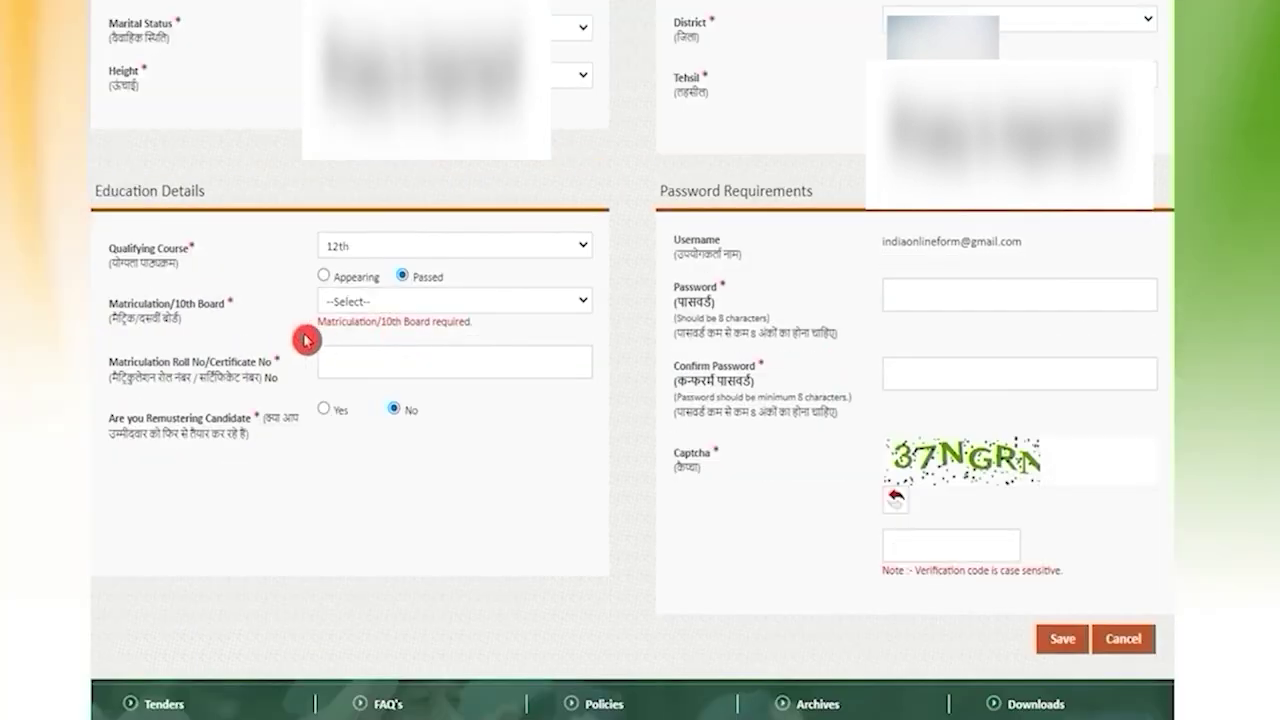
- Choose CBSE as the Matriculation/10th board and enter the matriculation roll or certificate number
drag(157, 304, 186, 304)
click(345, 301)
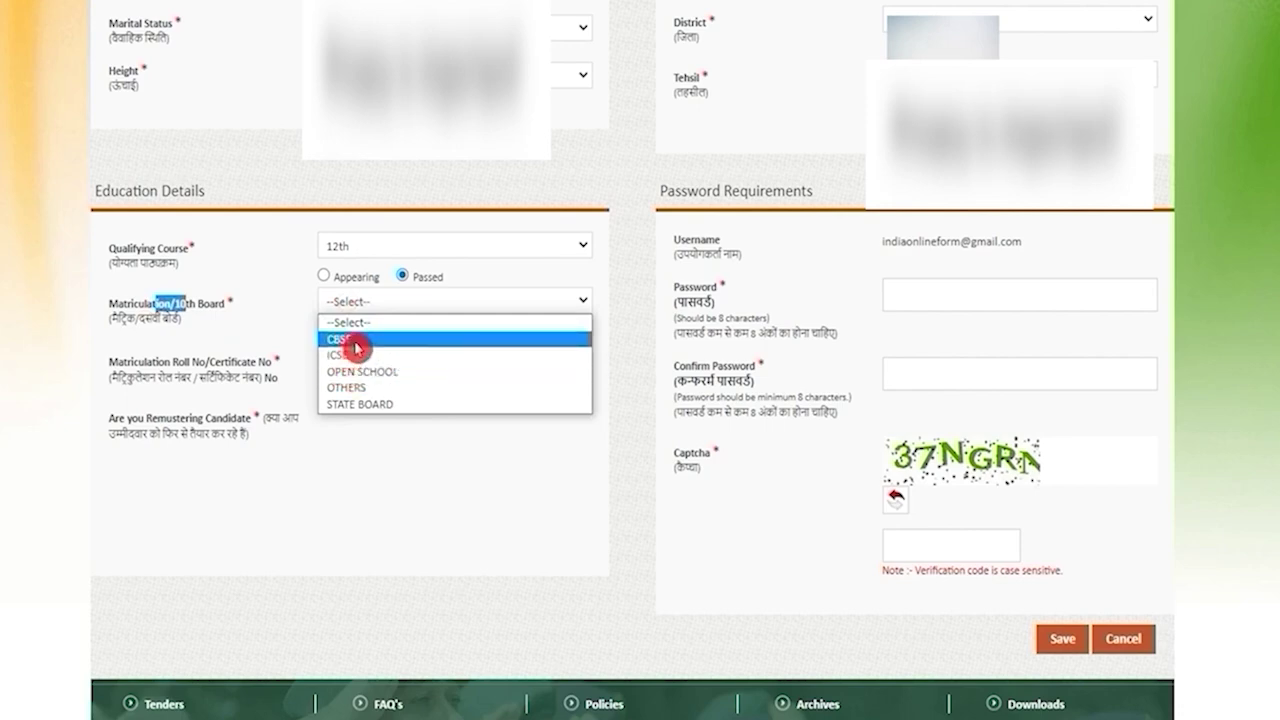
click(356, 340)
click(291, 517)
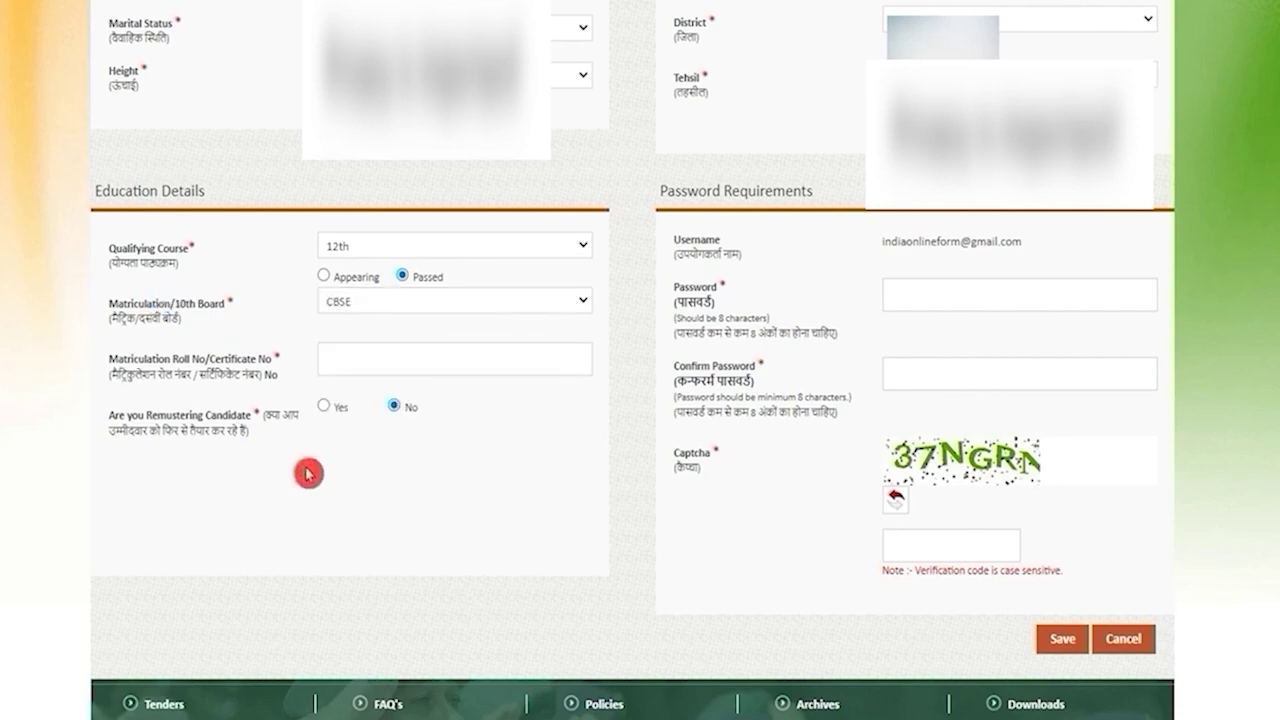
click(420, 360)
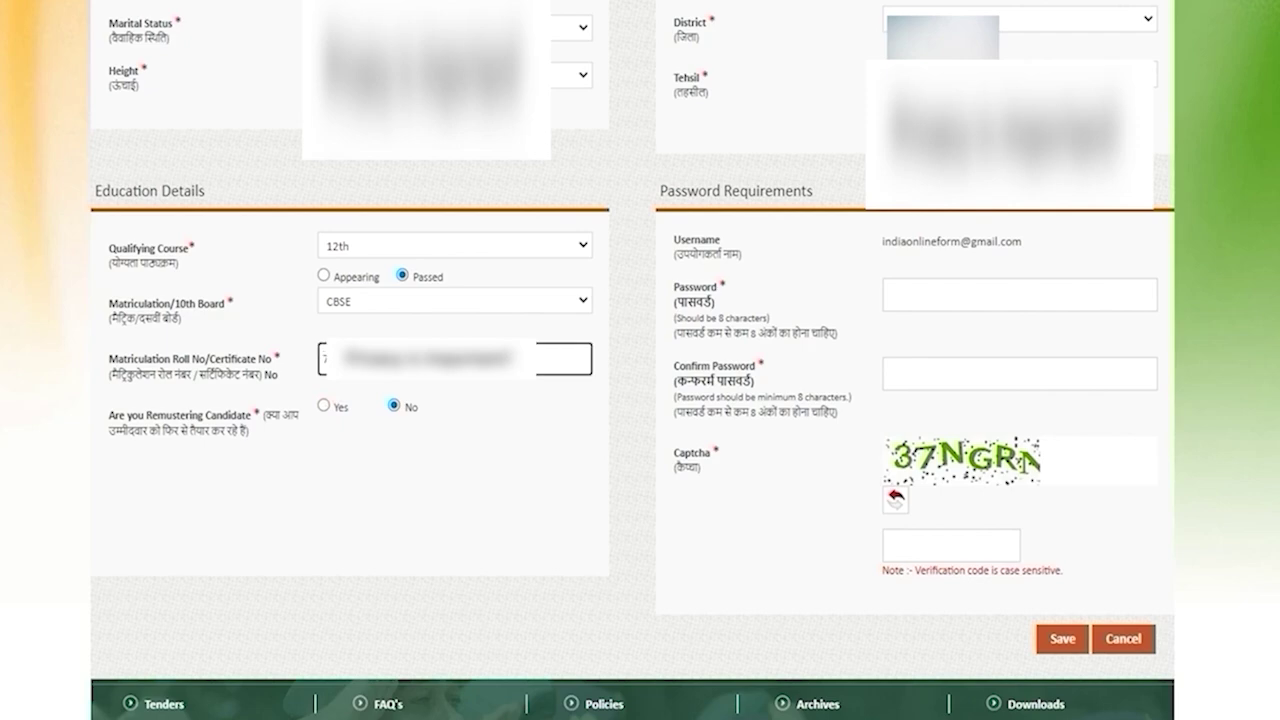
click(226, 492)
- Answer Yes to the remustering candidate question to check its extra fields, and set the answer back to No
drag(132, 416, 205, 416)
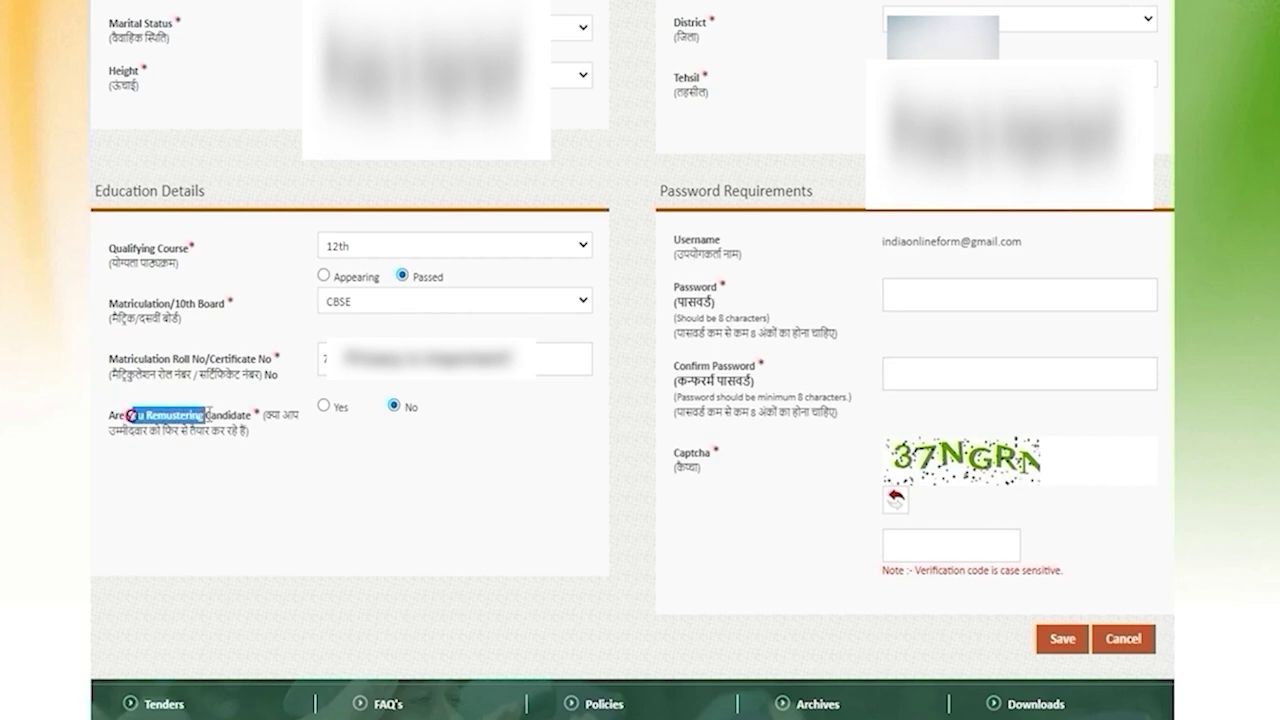
click(321, 410)
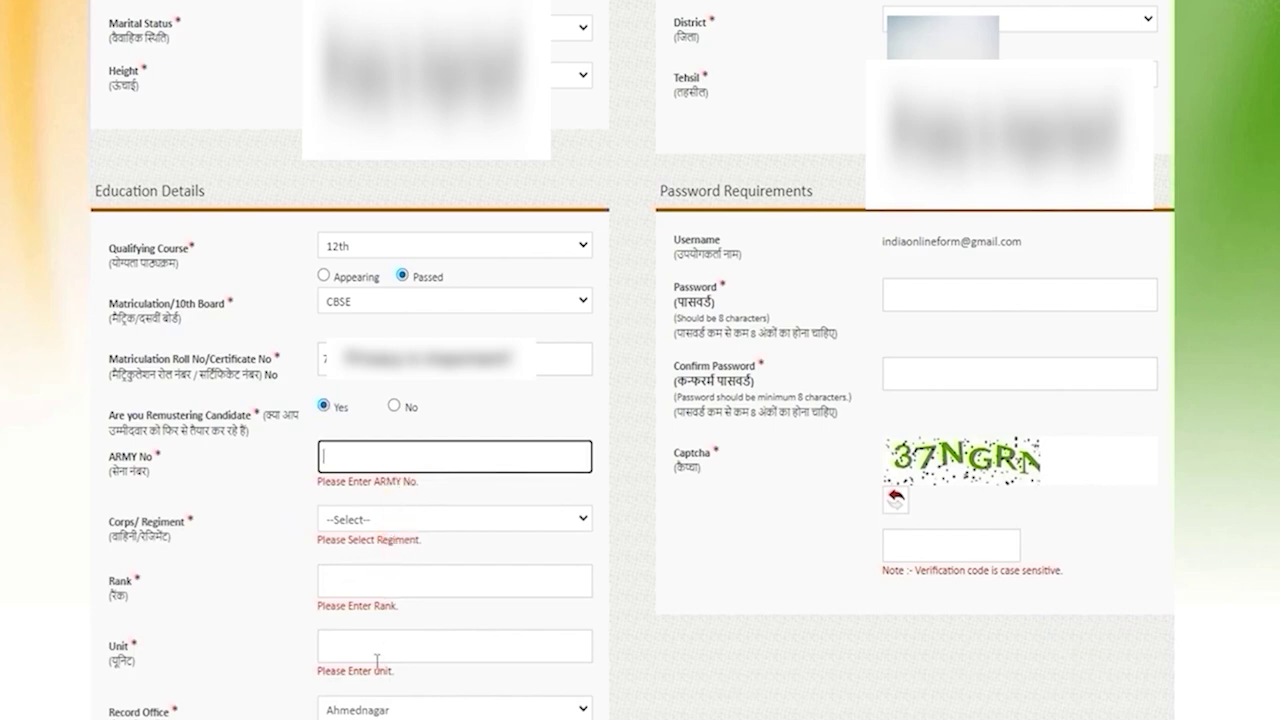
click(394, 407)
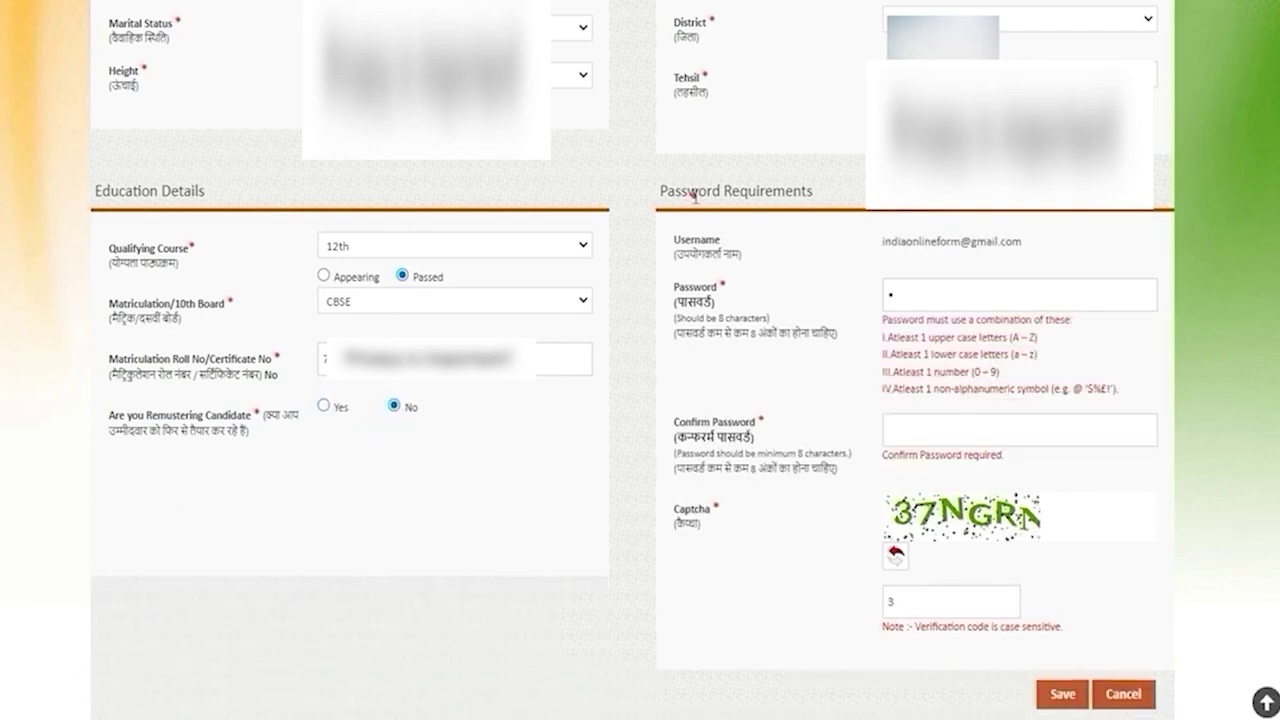
- Review the username, password, confirm password and captcha fields in the Password Requirements section
drag(677, 191, 808, 191)
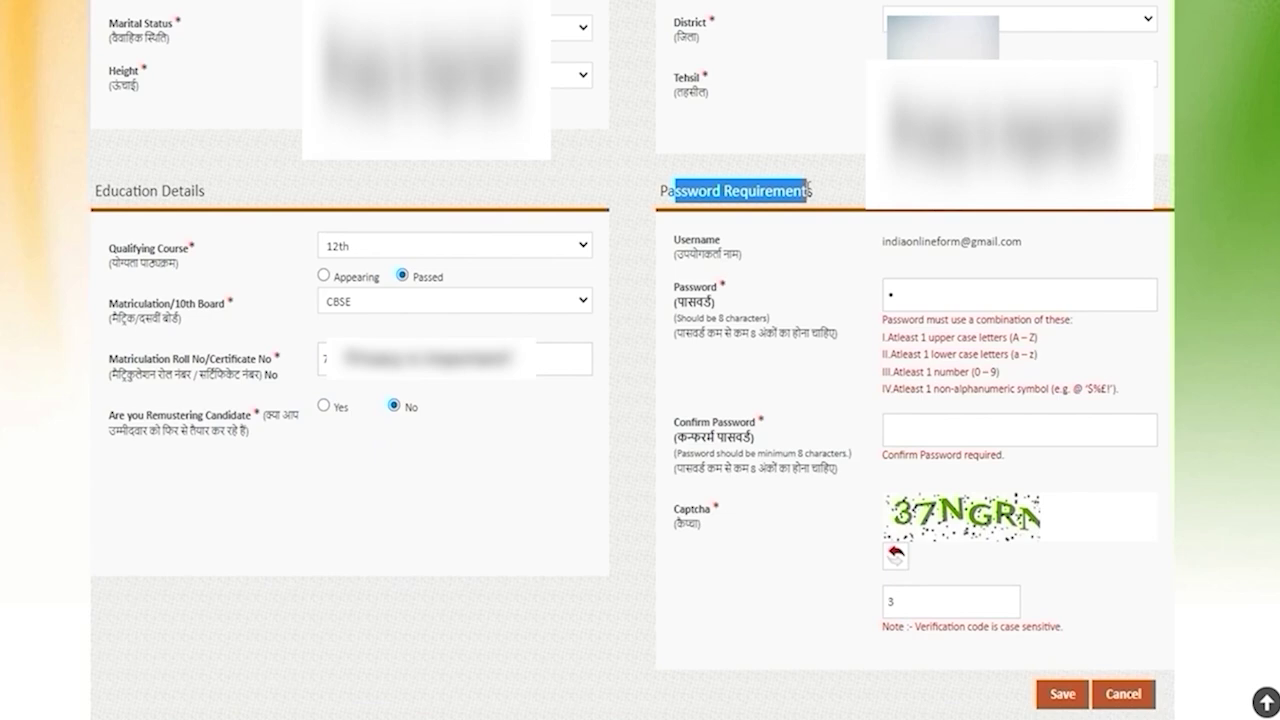
drag(891, 241, 993, 241)
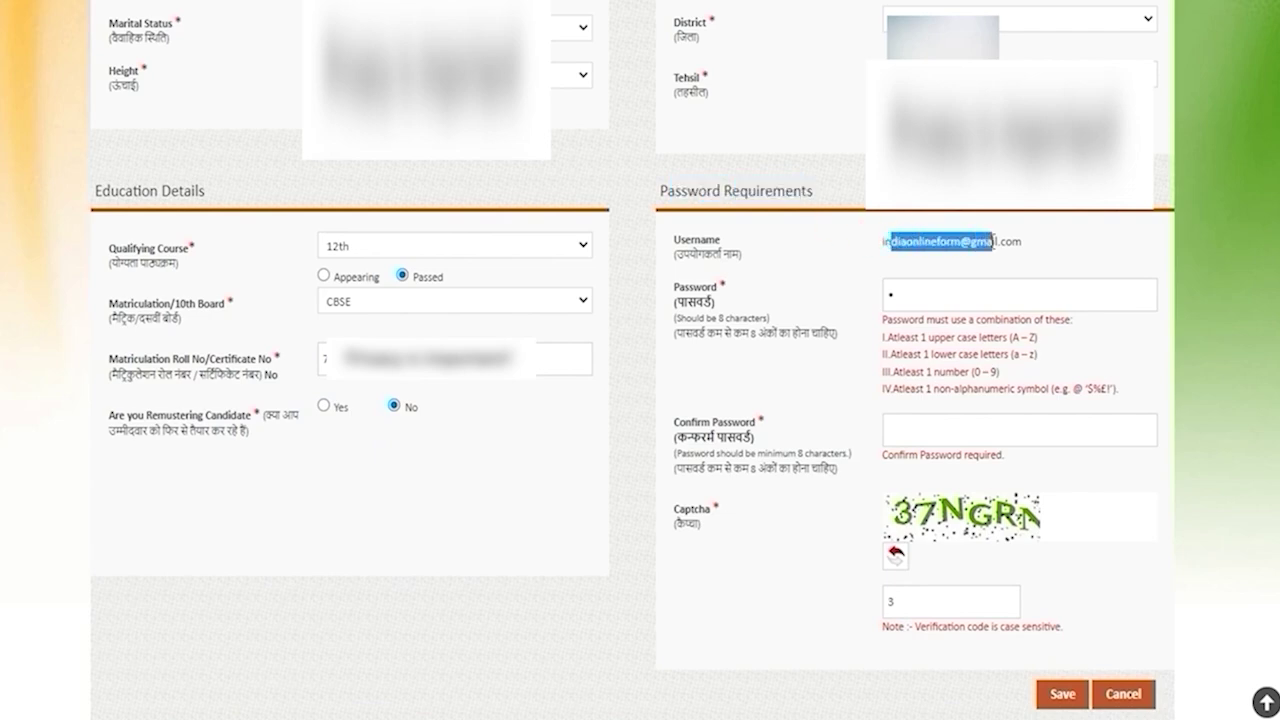
click(931, 295)
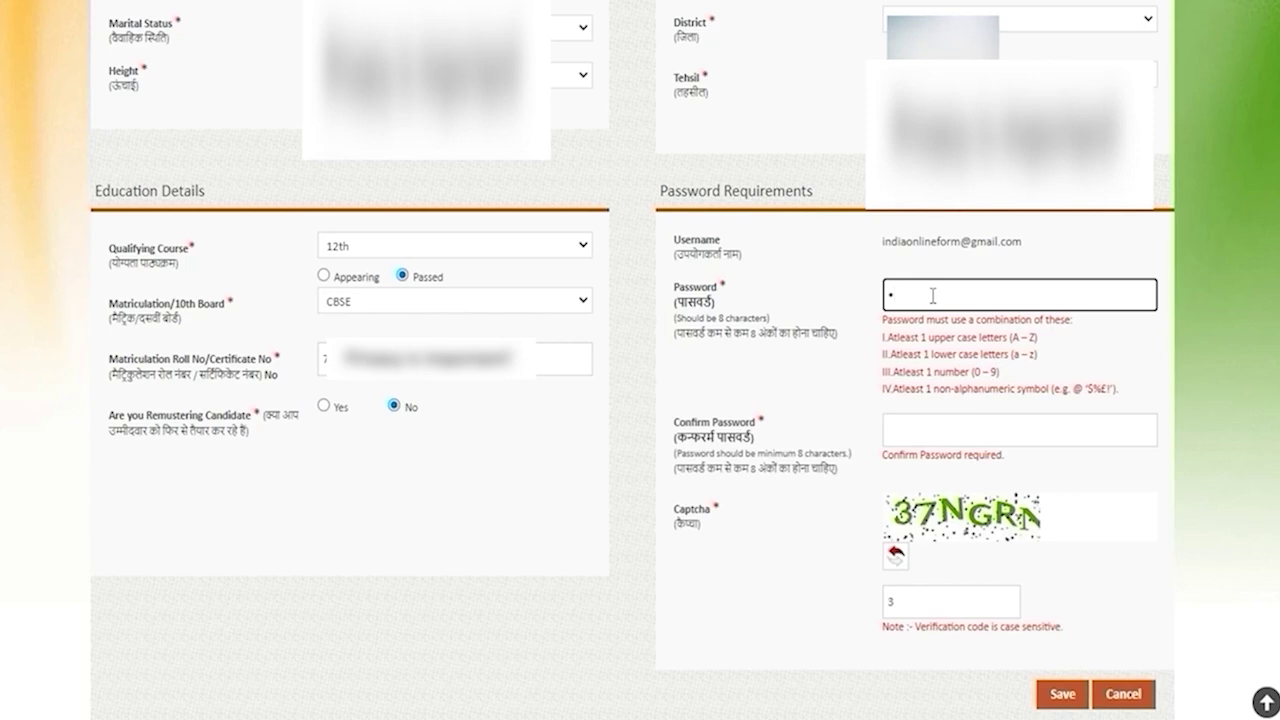
click(913, 430)
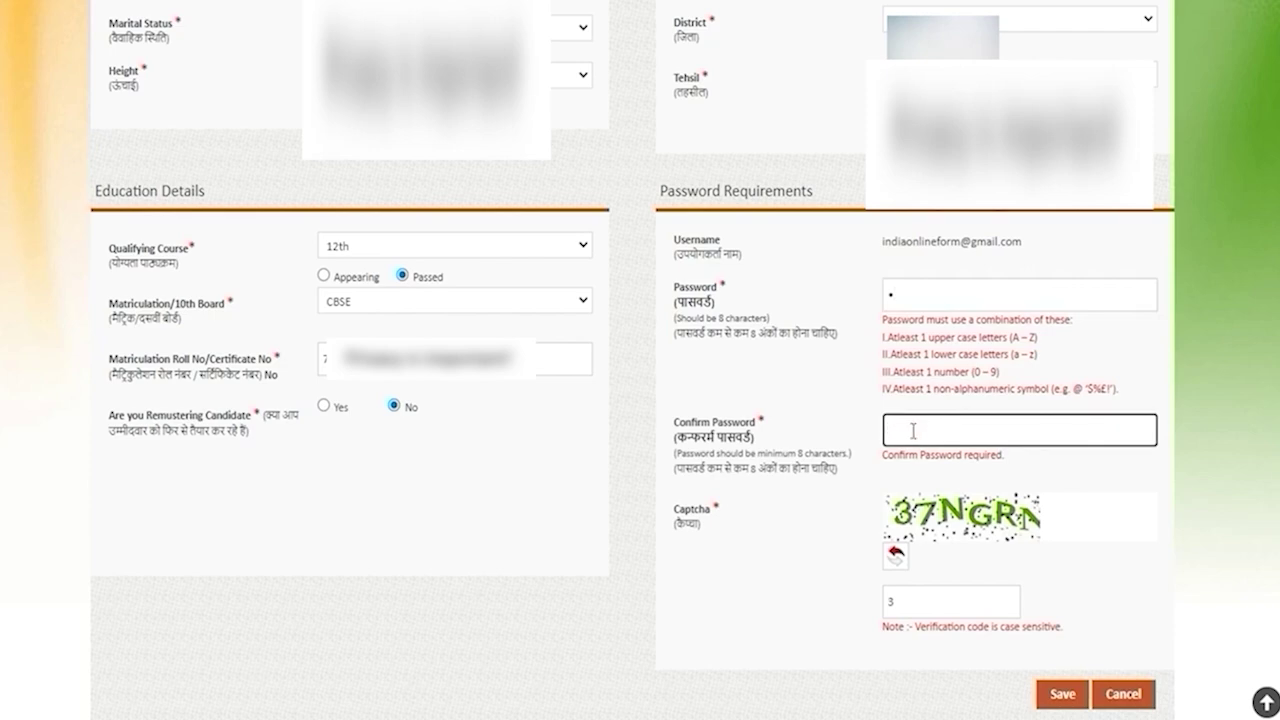
click(912, 600)
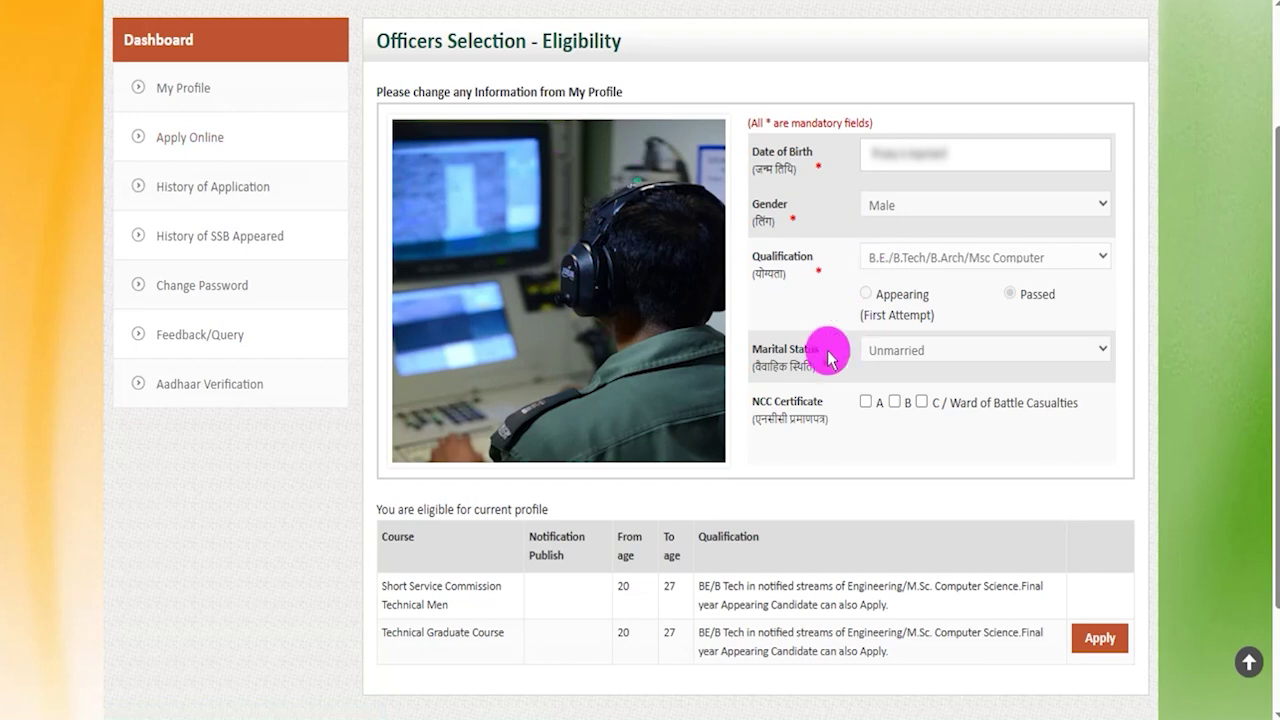
- Apply for the Technical Graduate Course and continue past the application instructions to the personal information section
drag(384, 634, 471, 634)
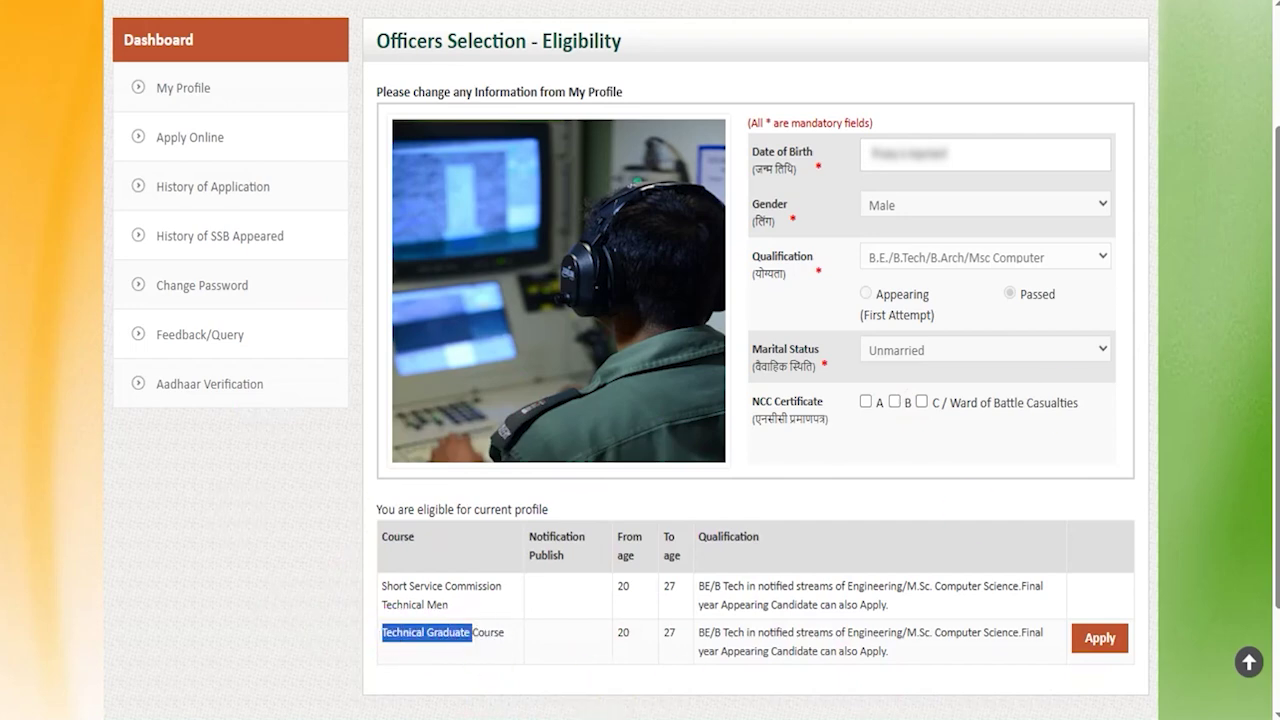
drag(1214, 470, 1127, 615)
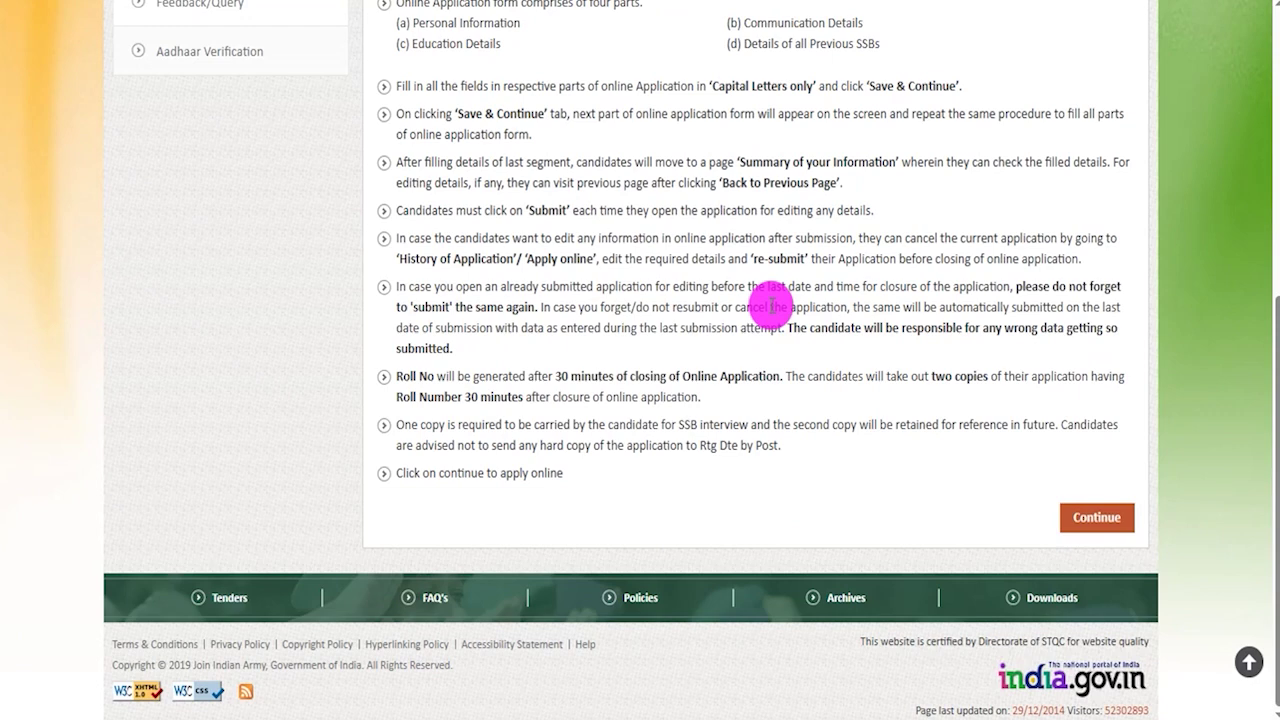
drag(480, 286, 517, 323)
drag(464, 360, 540, 398)
drag(460, 424, 556, 442)
click(494, 469)
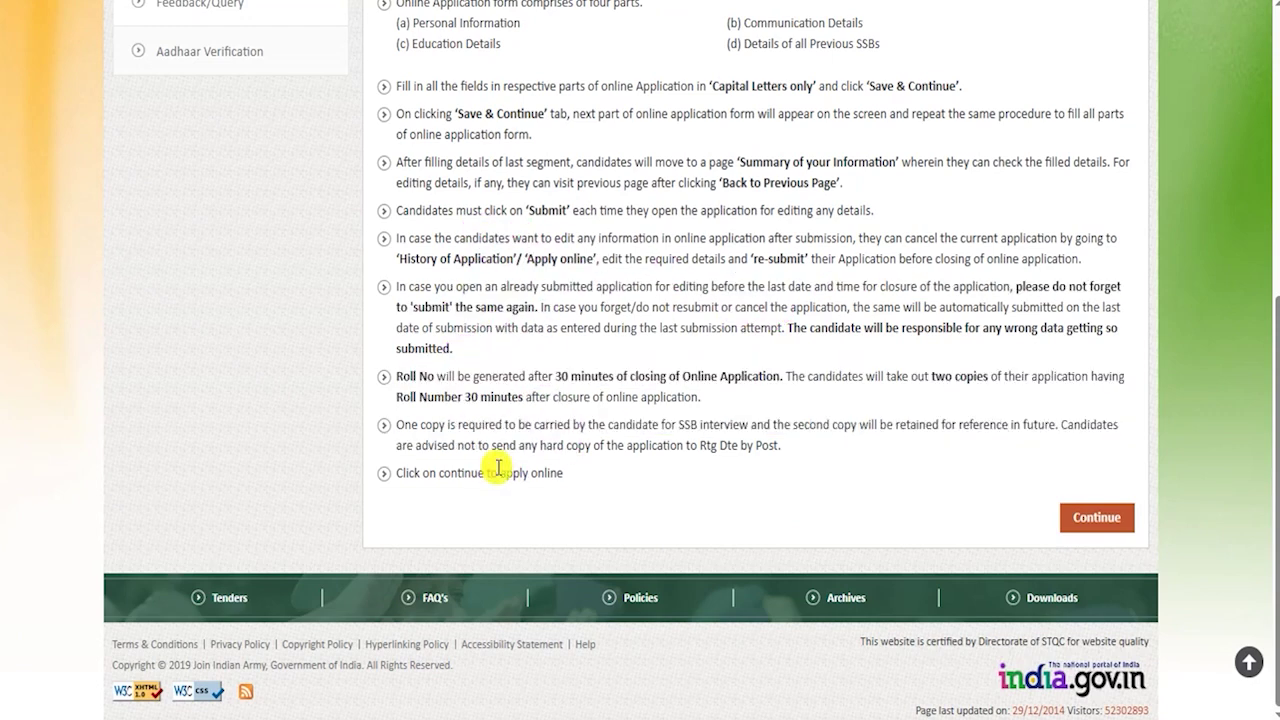
drag(812, 505, 1056, 517)
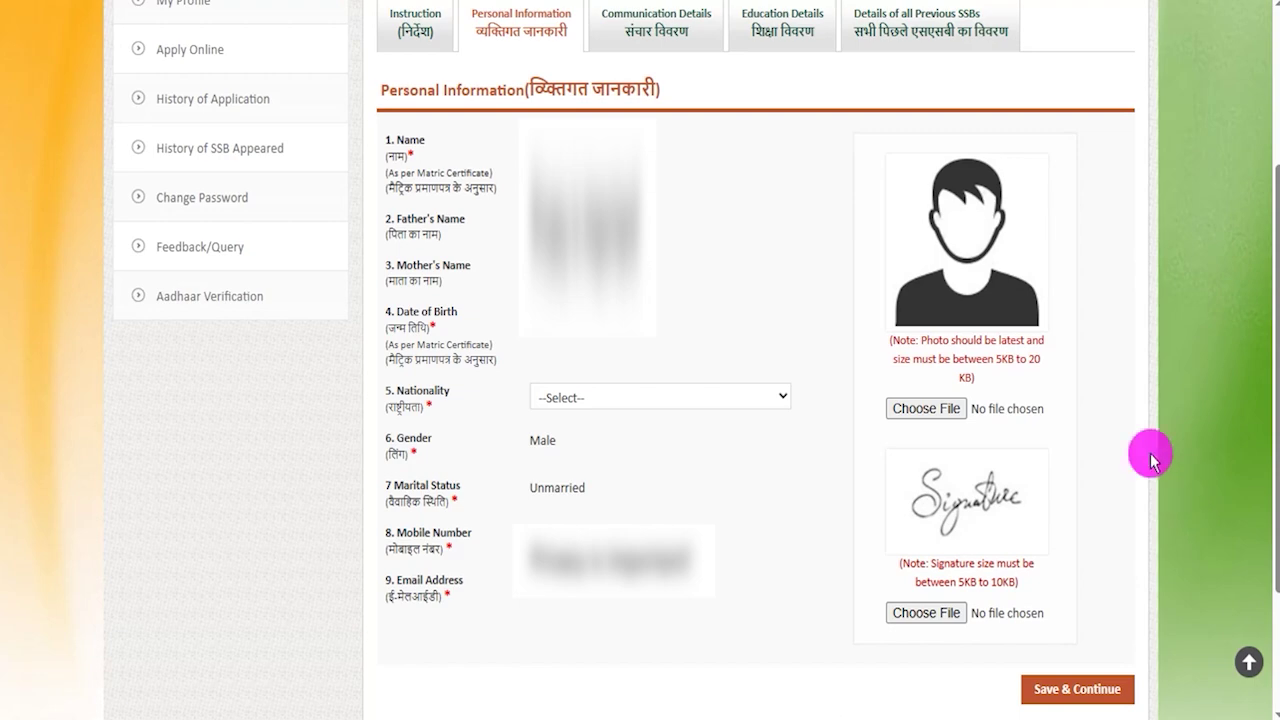
- Review the nationality field and the photo and signature size requirements, and continue to the communication details
click(660, 398)
click(818, 527)
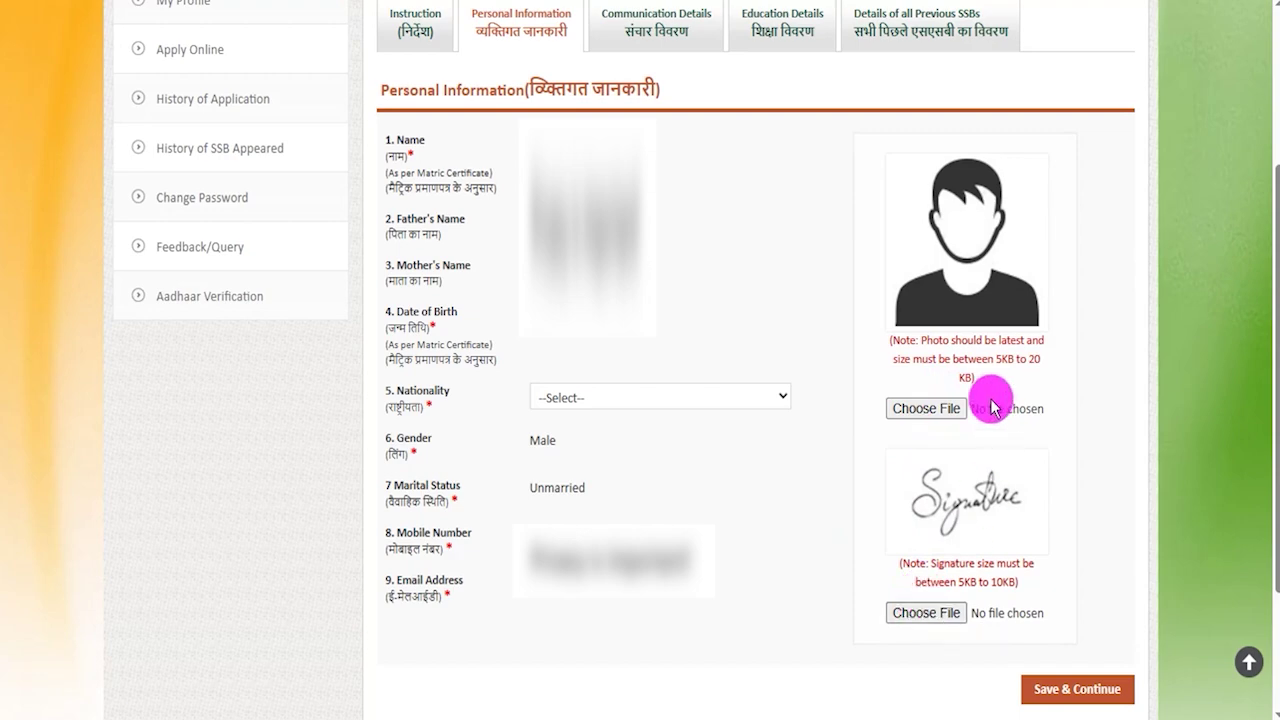
mouse_move(994, 360)
mouse_down()
mouse_move(1017, 357)
mouse_move(1000, 380)
mouse_up()
drag(958, 582, 1010, 585)
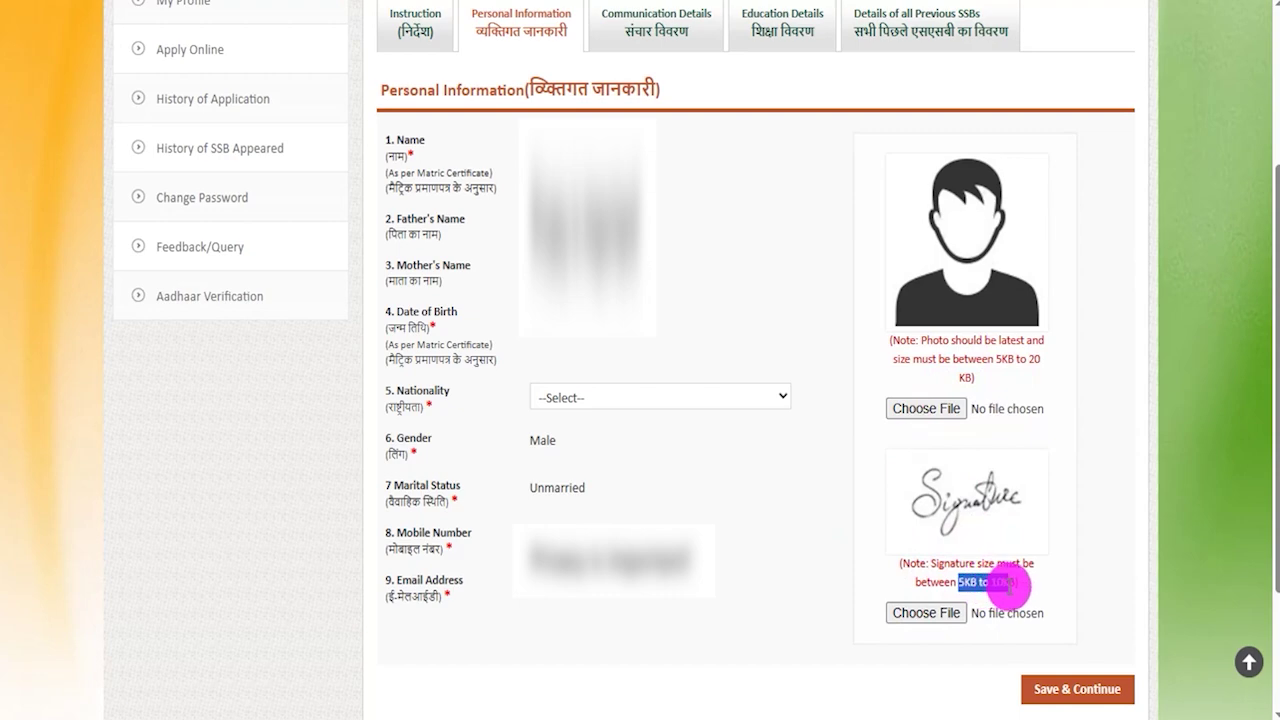
click(963, 354)
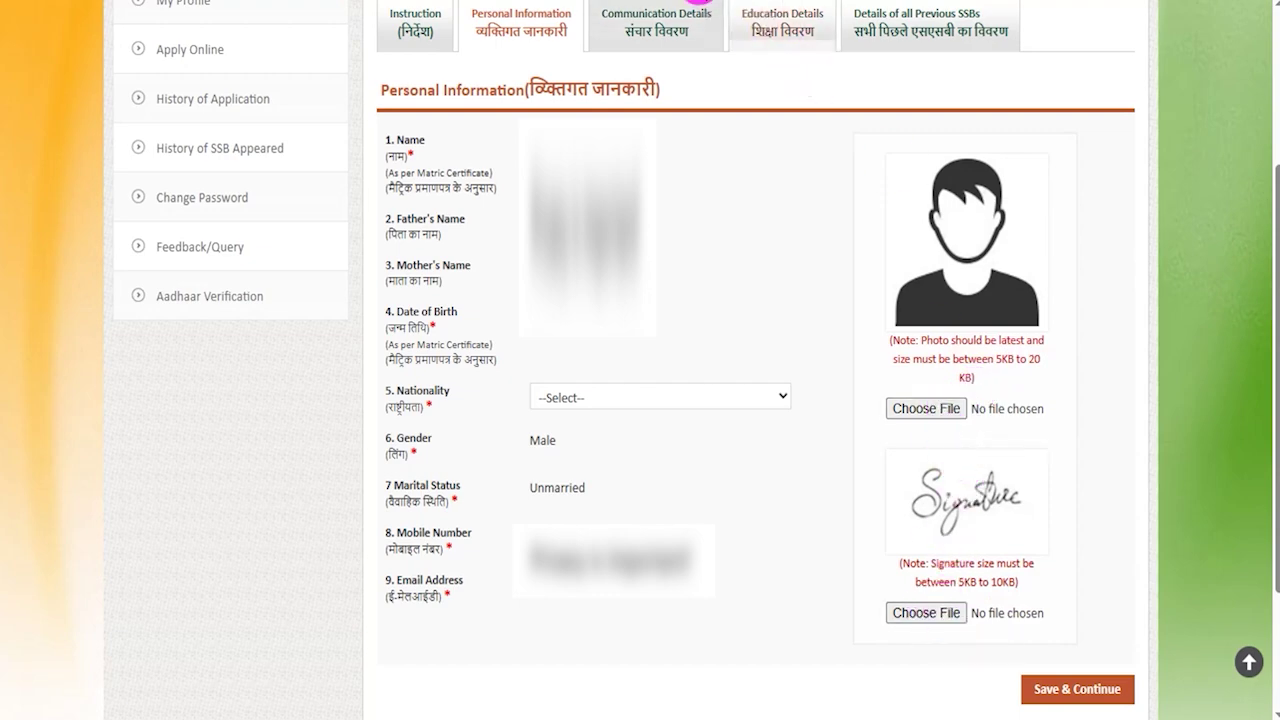
drag(738, 672, 1016, 687)
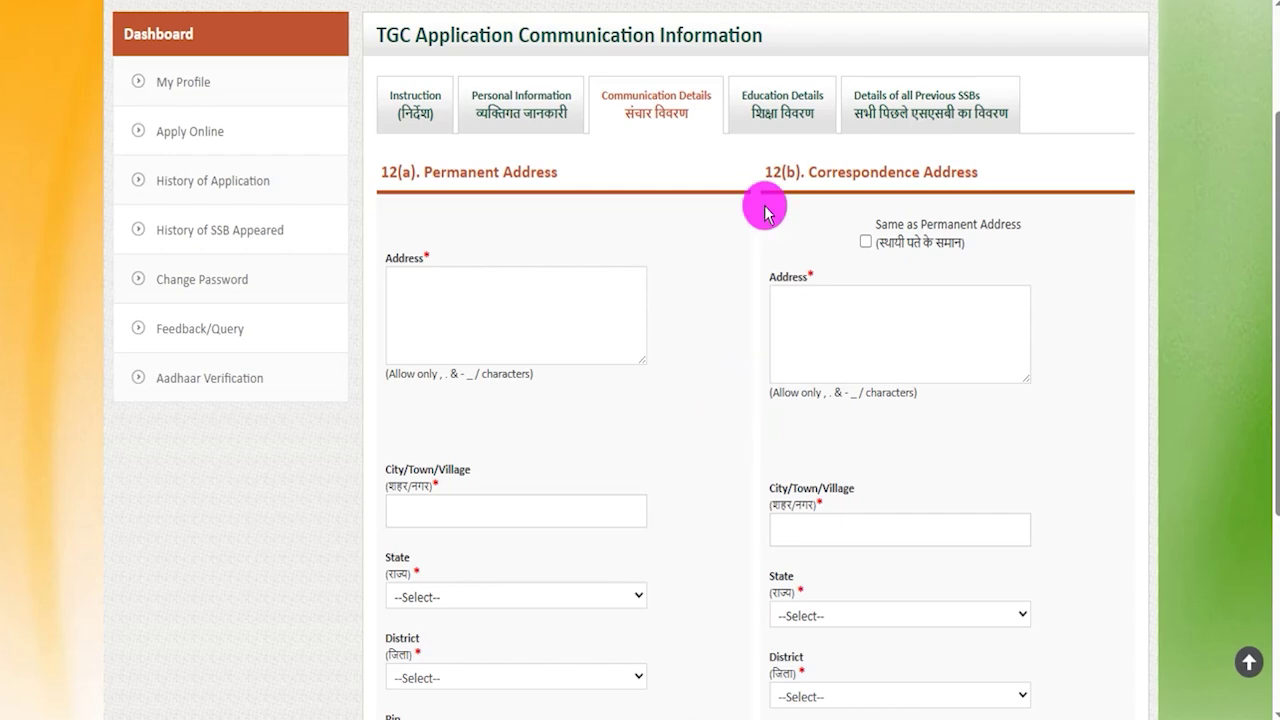
- Examine the fields of the permanent address and correspondence address sections
drag(428, 172, 491, 171)
click(457, 331)
click(431, 509)
click(433, 598)
click(684, 532)
drag(832, 172, 903, 168)
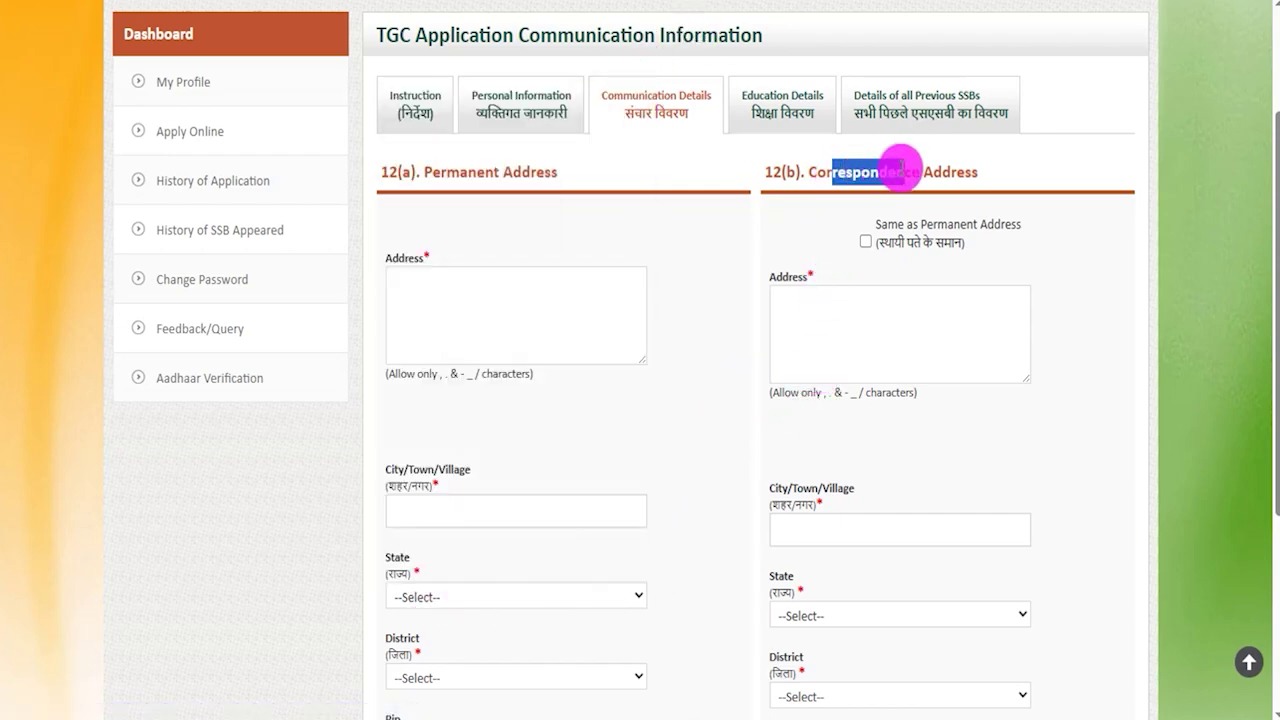
click(889, 320)
click(852, 532)
click(703, 440)
- Mark the correspondence address as the same as the permanent address
drag(825, 172, 878, 176)
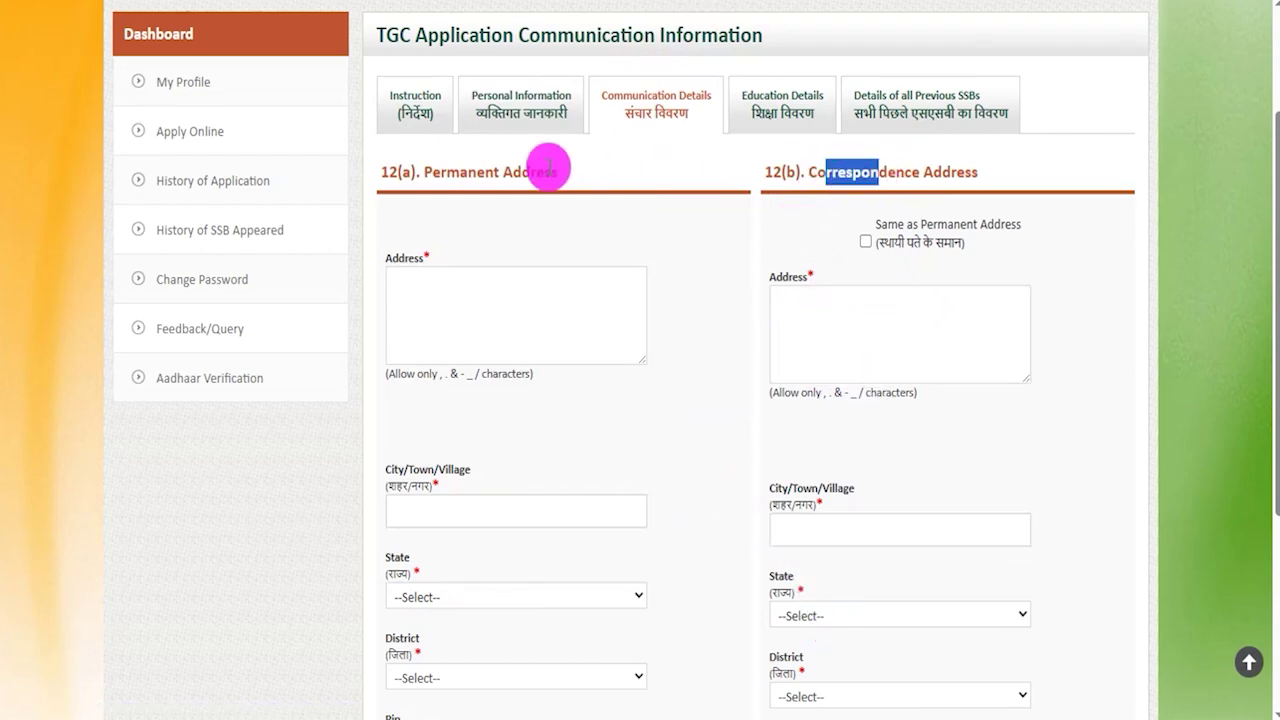
drag(445, 172, 493, 172)
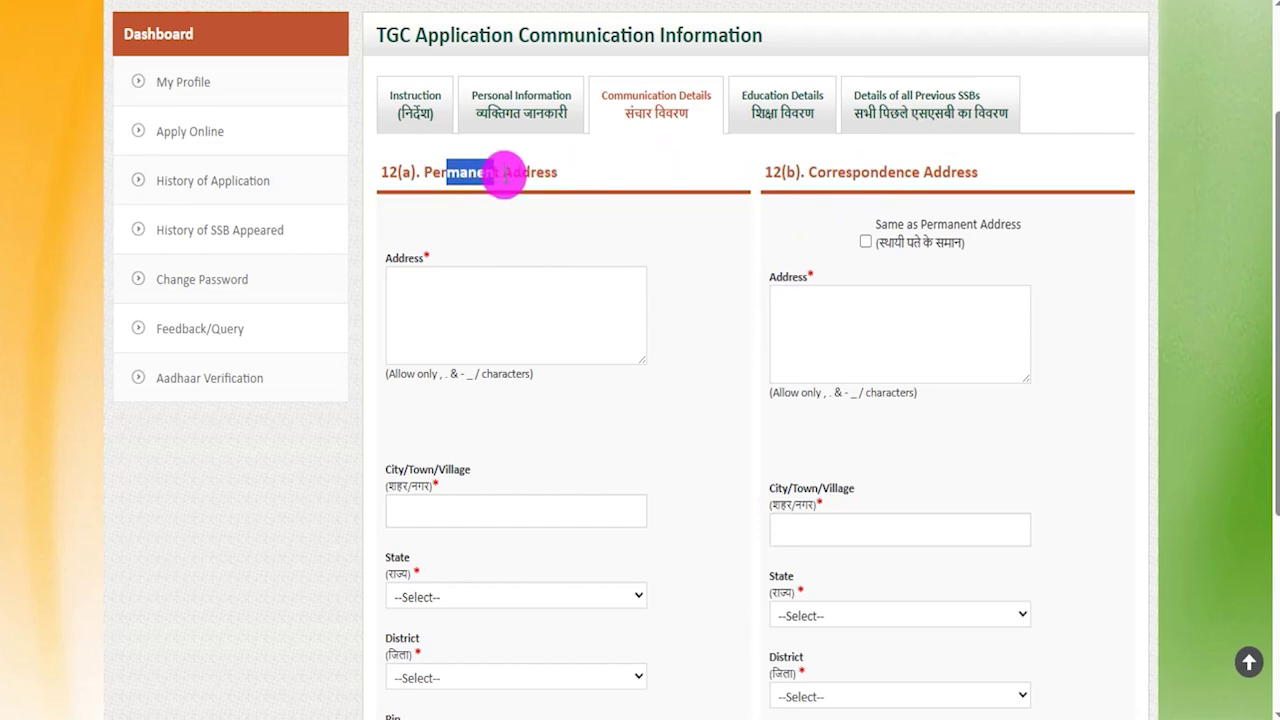
click(809, 216)
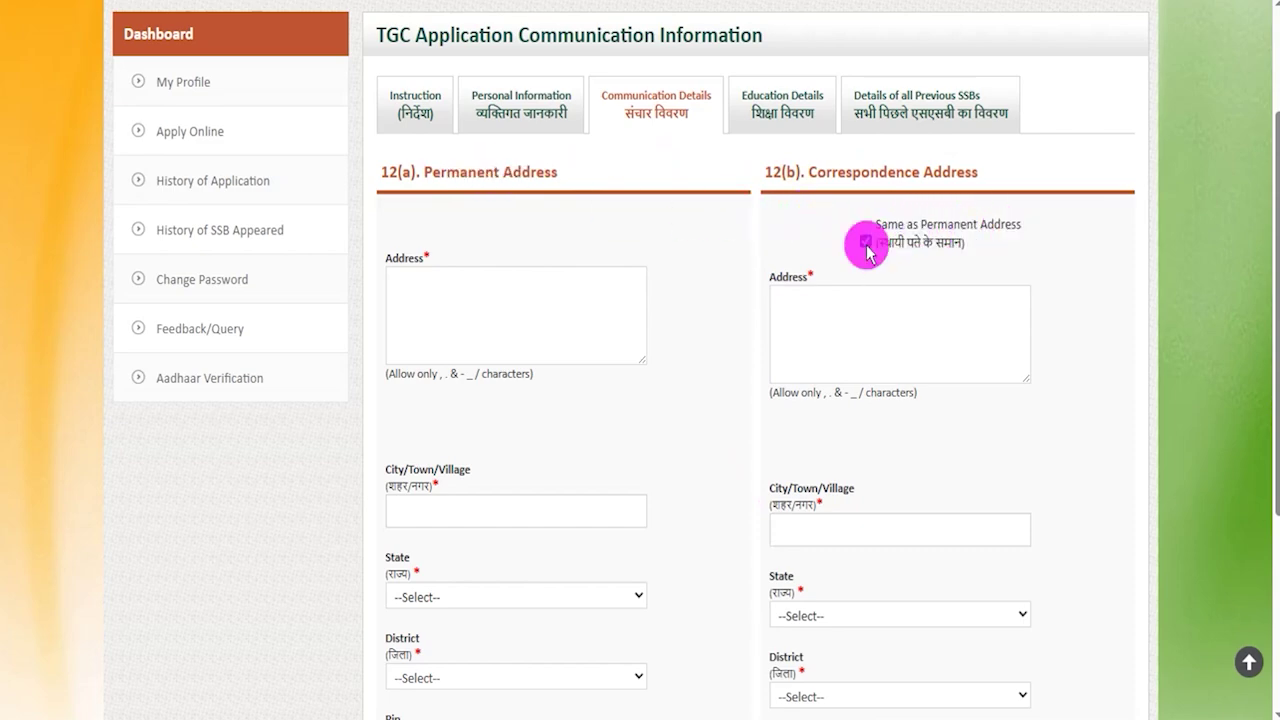
drag(826, 172, 919, 172)
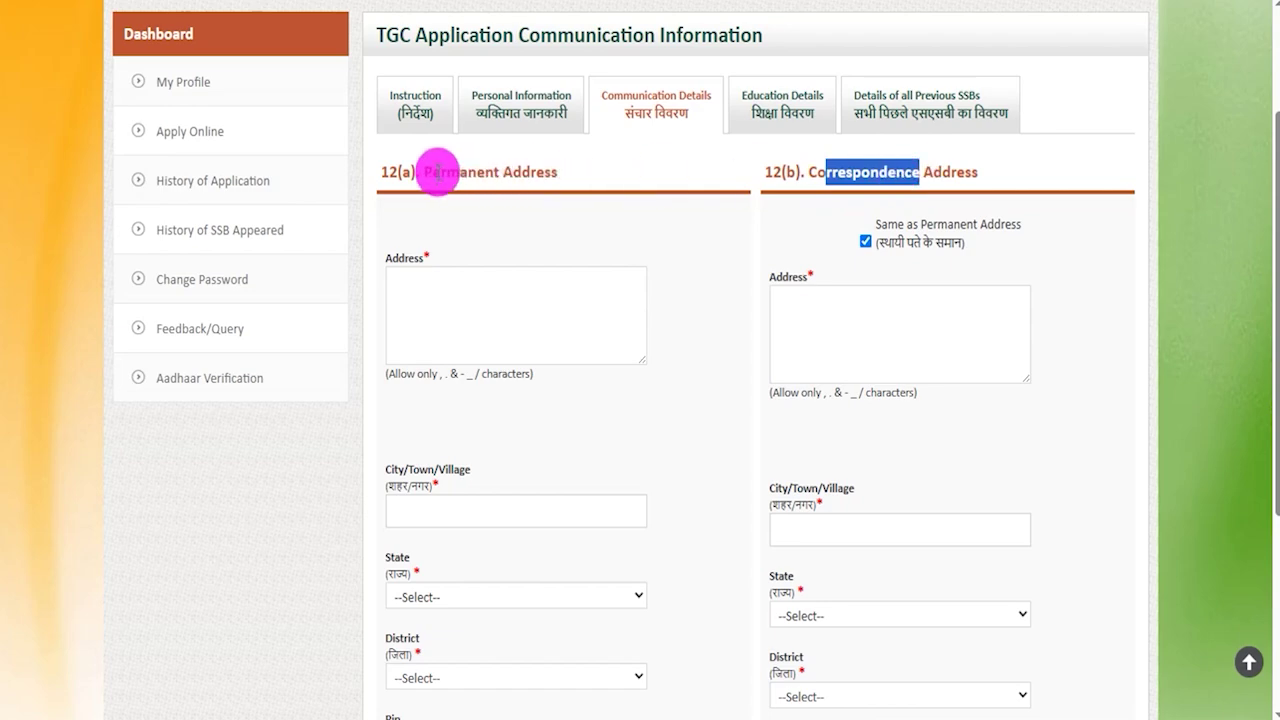
drag(437, 172, 548, 172)
click(686, 410)
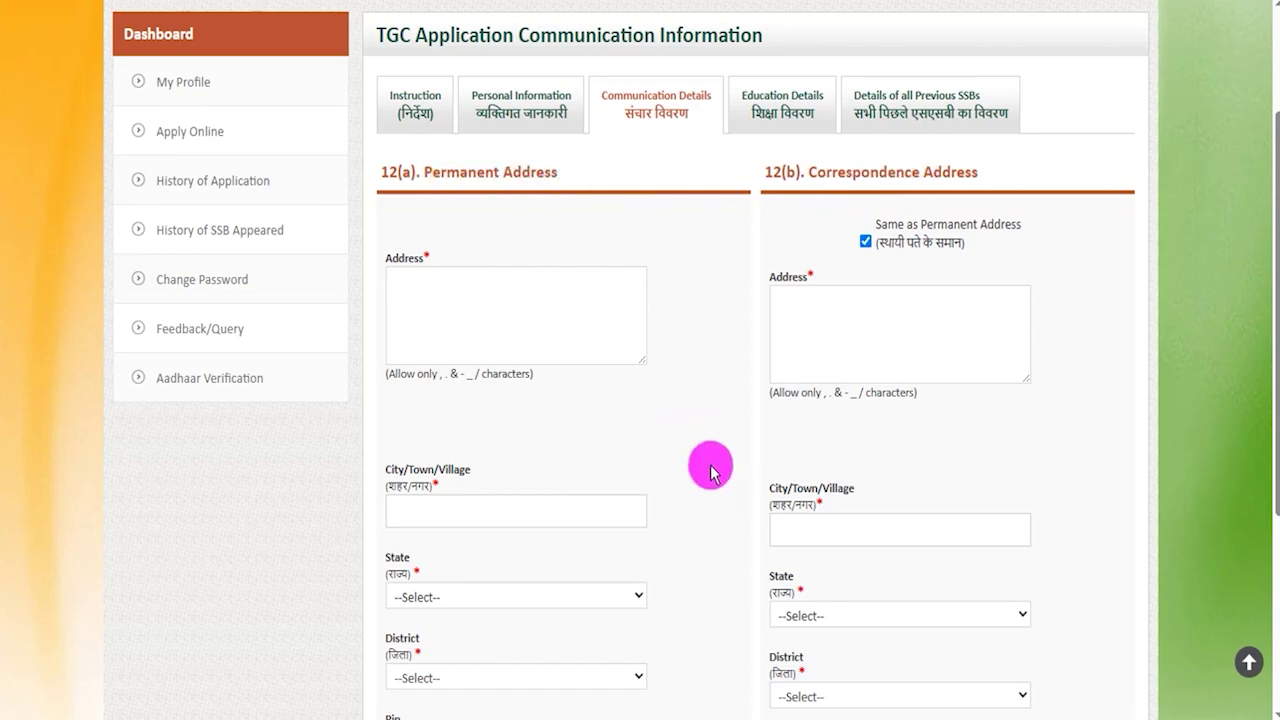
scroll(710, 470, down, 4)
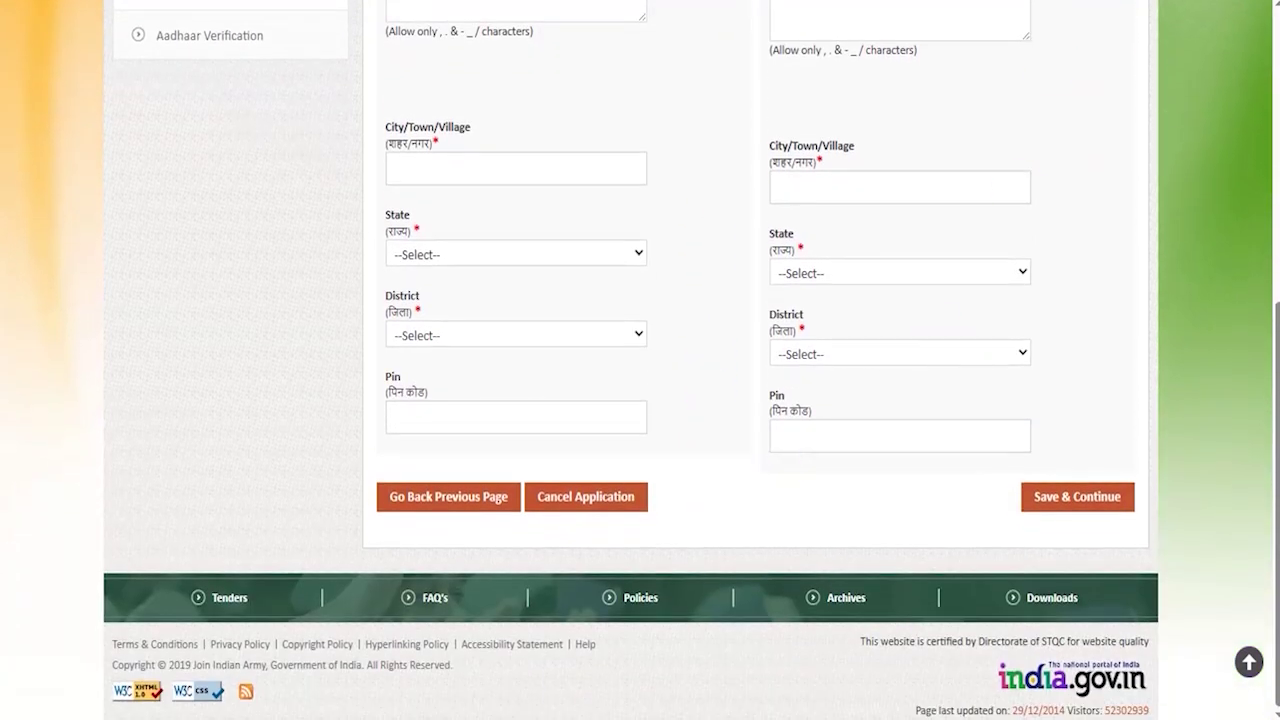
- Save the communication details and continue to the education details section of the application
drag(808, 494, 1013, 503)
click(1015, 502)
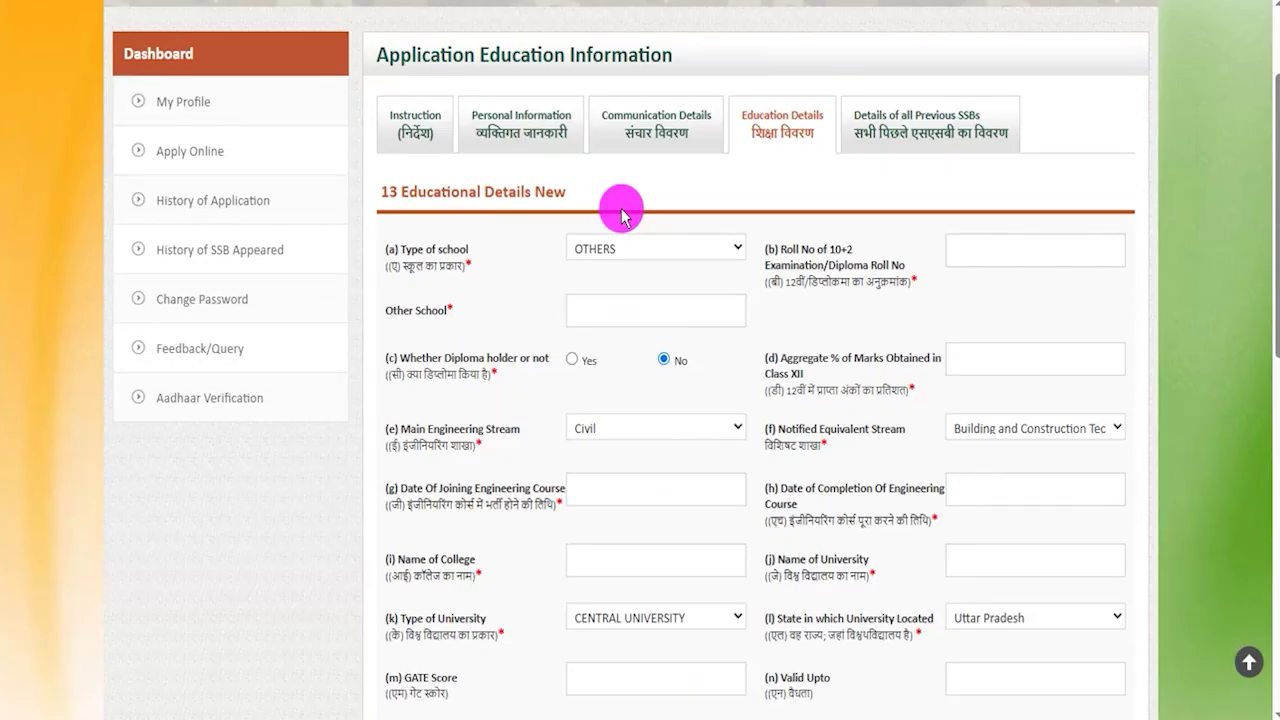
drag(427, 191, 548, 190)
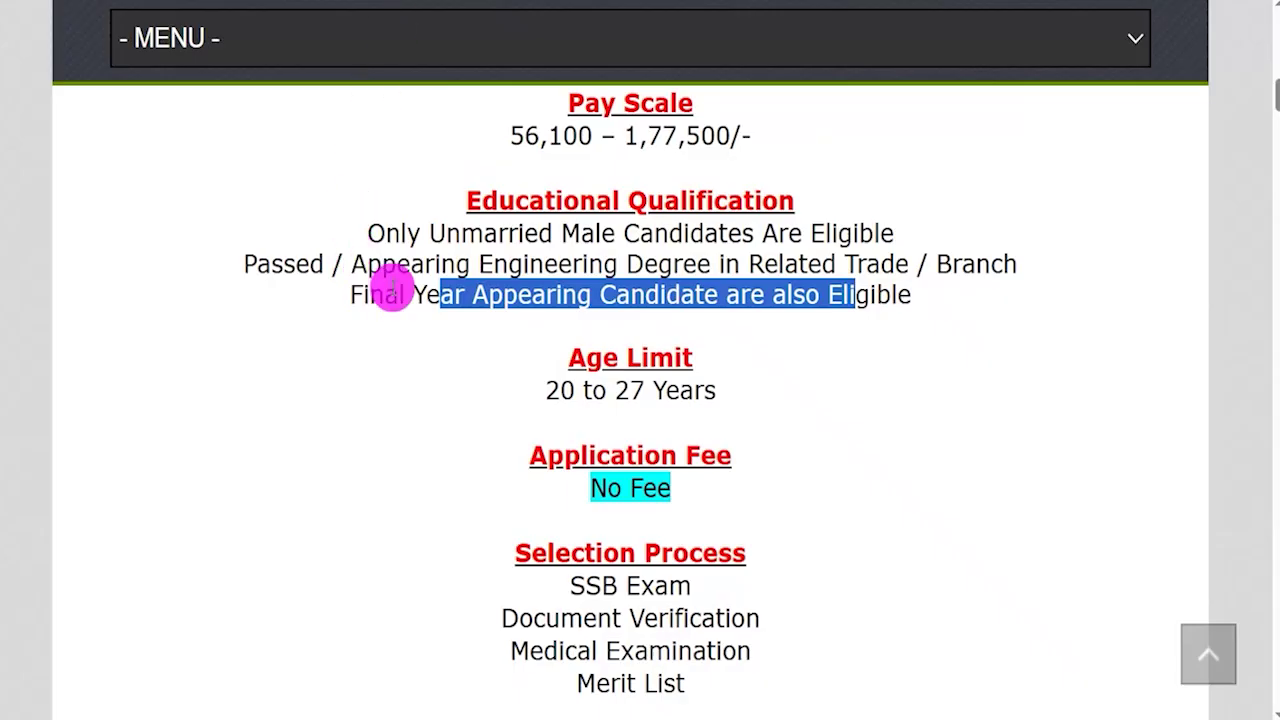
- Review the educational qualification rules on the recruitment notice page, covering marital status, engineering degree and final-year candidates
drag(580, 233, 831, 230)
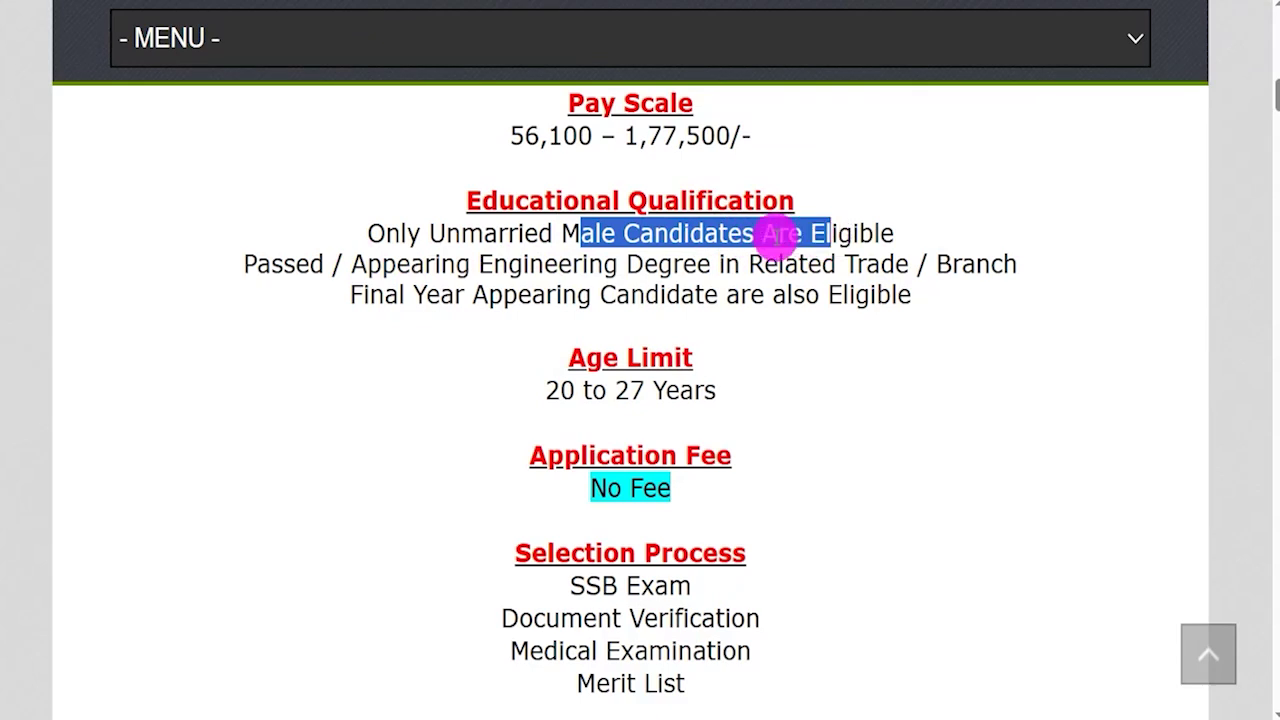
drag(272, 262, 952, 268)
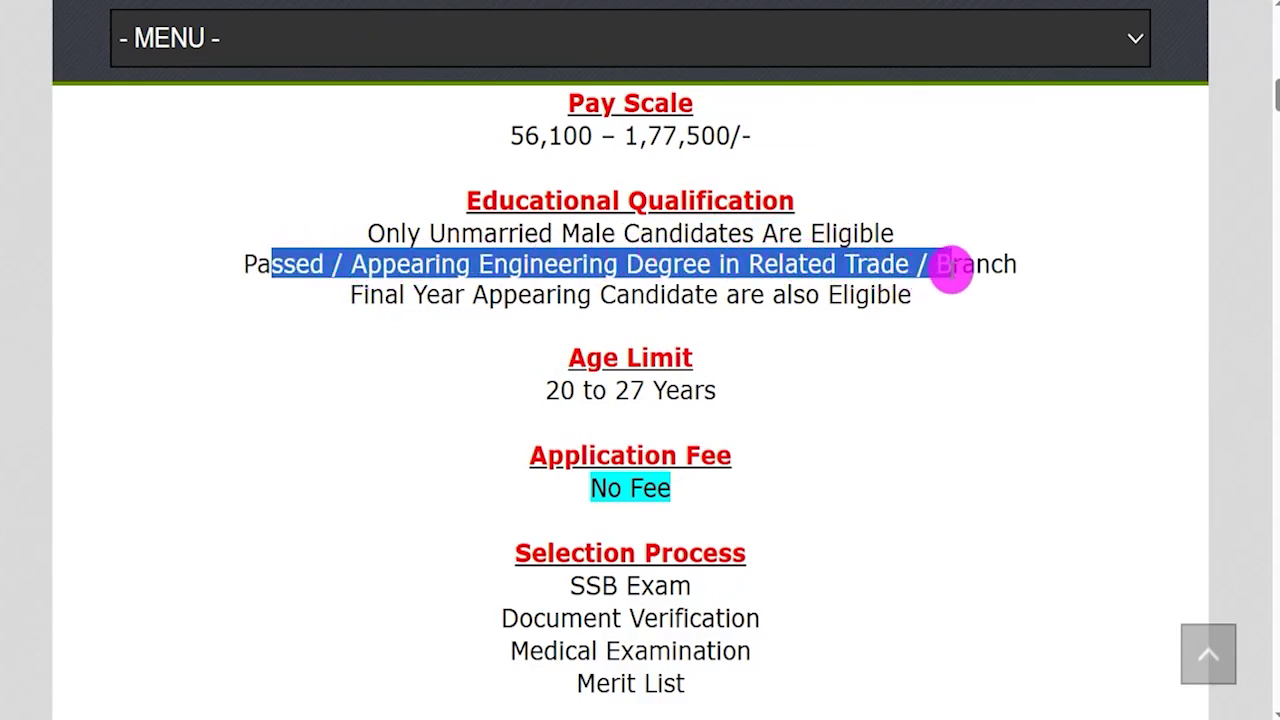
drag(440, 295, 835, 303)
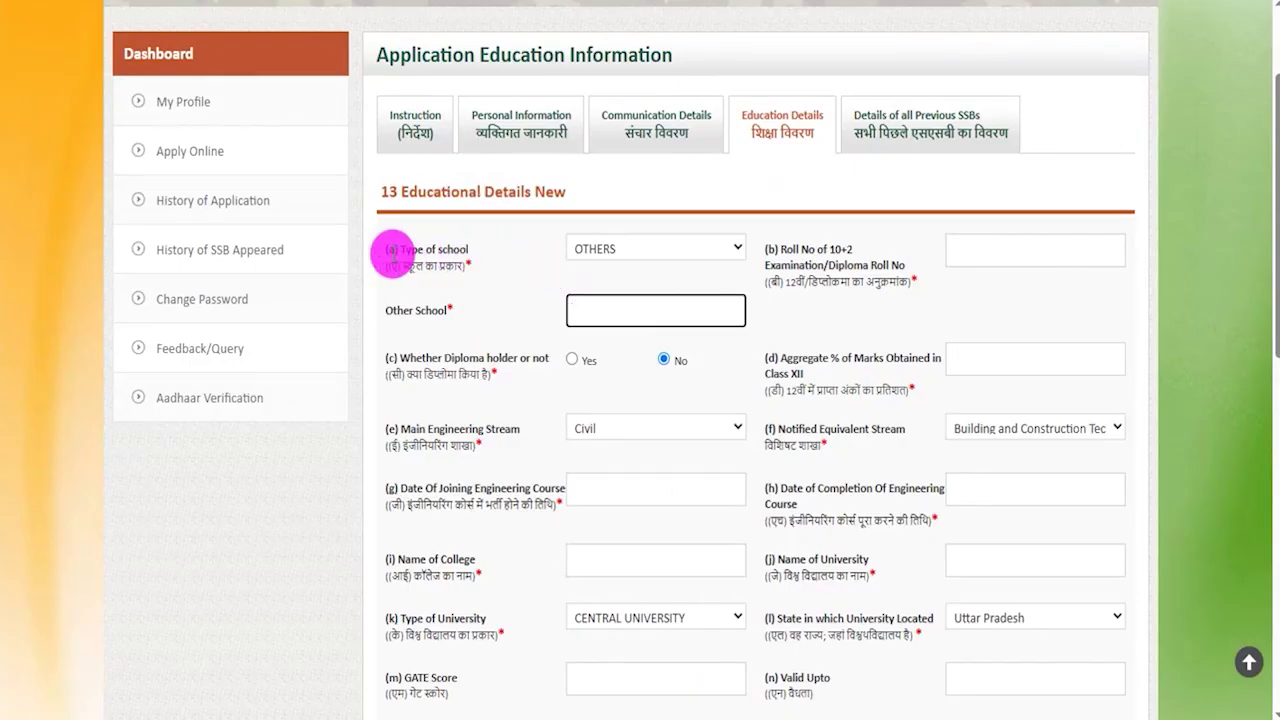
- Look through the available options for the type of school and keep OTHERS selected
drag(396, 249, 450, 249)
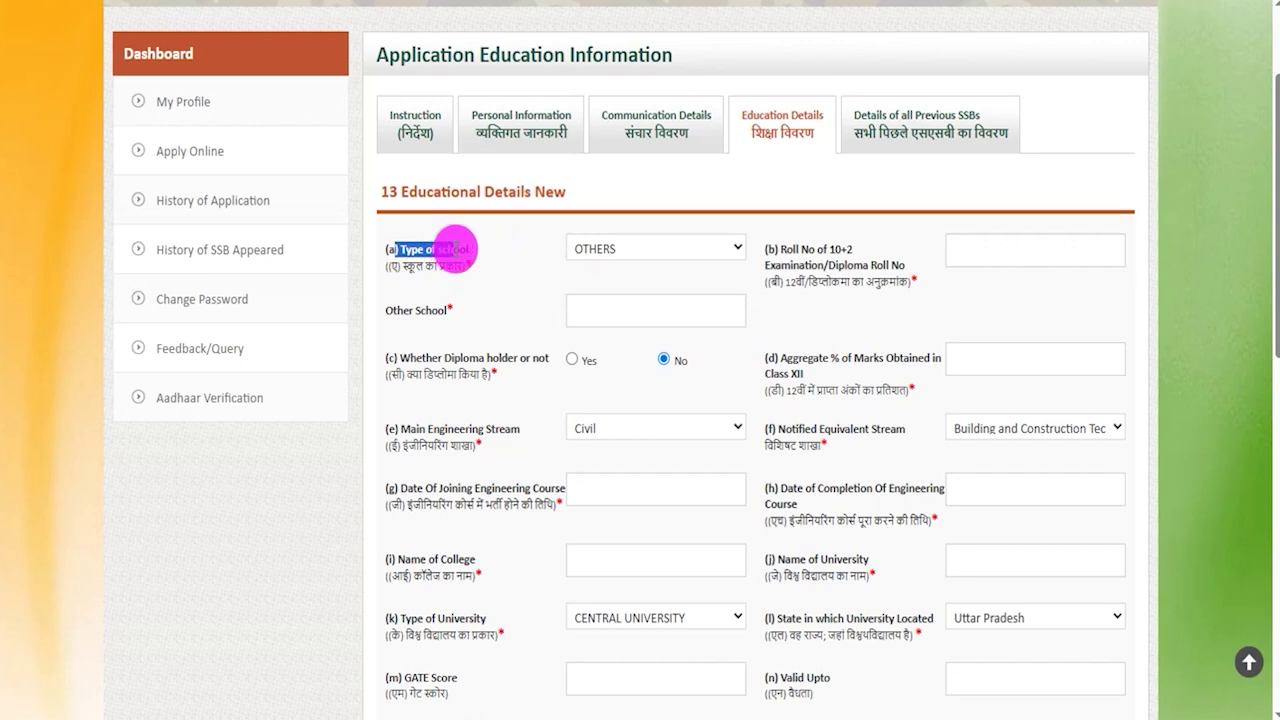
click(596, 250)
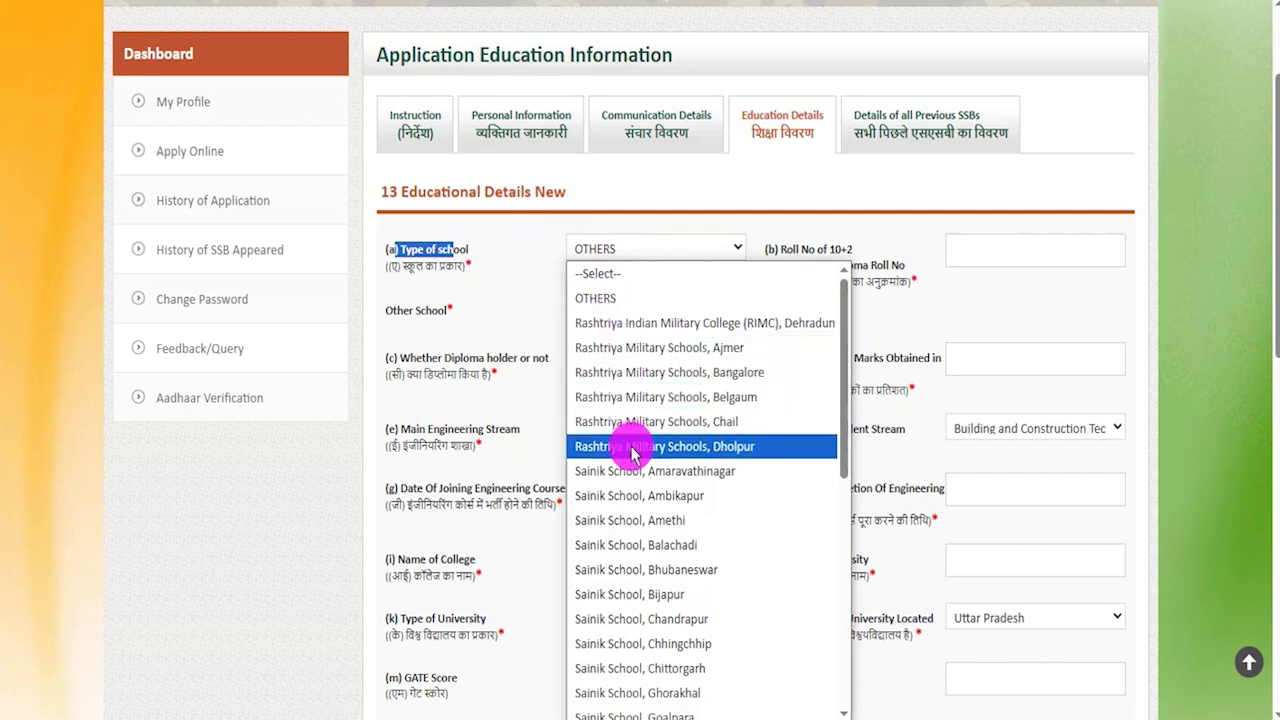
scroll(635, 517, down, 5)
scroll(635, 517, up, 5)
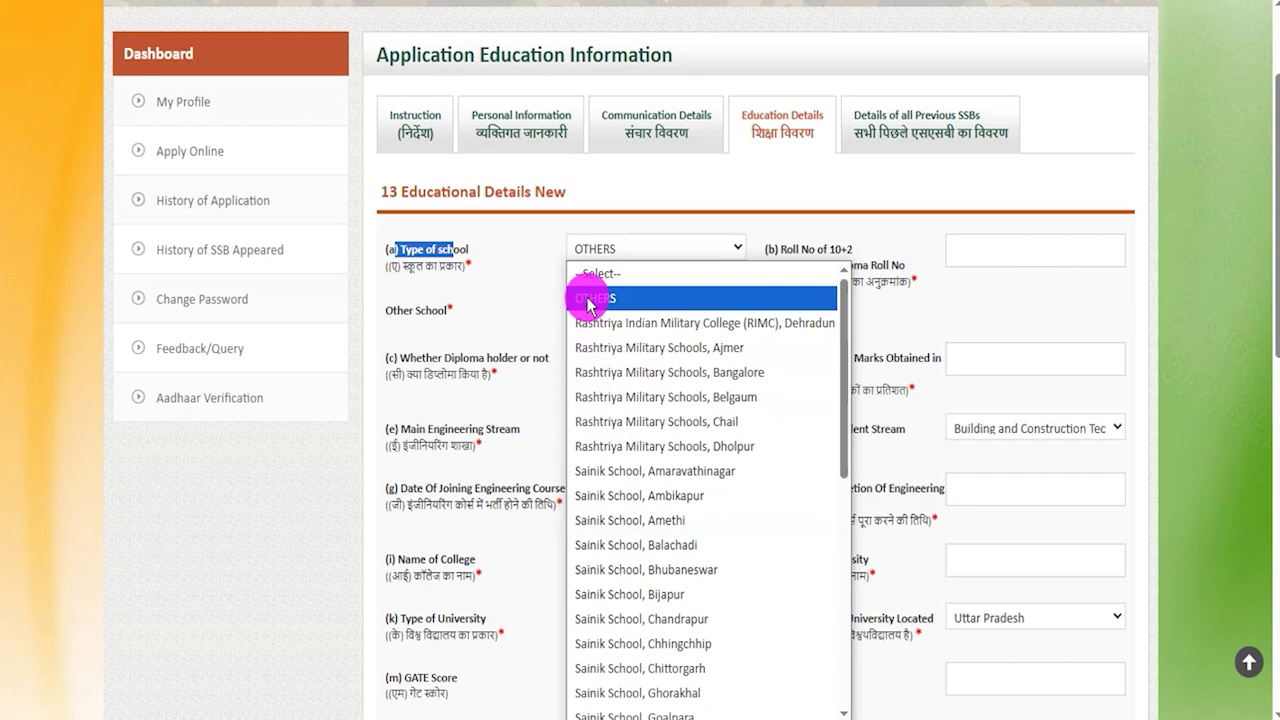
click(763, 225)
- Review the other school name field and the 10+2 or diploma roll number field
click(600, 308)
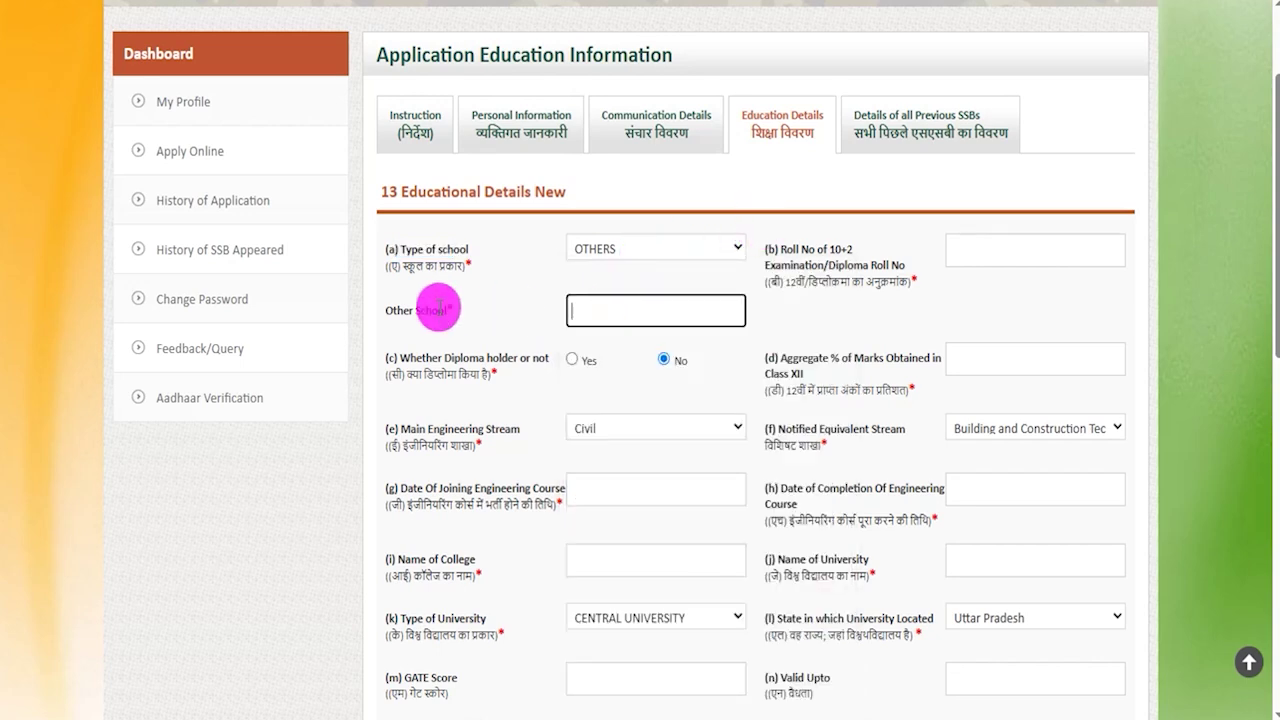
drag(403, 310, 448, 310)
click(652, 318)
drag(788, 282, 878, 286)
click(991, 251)
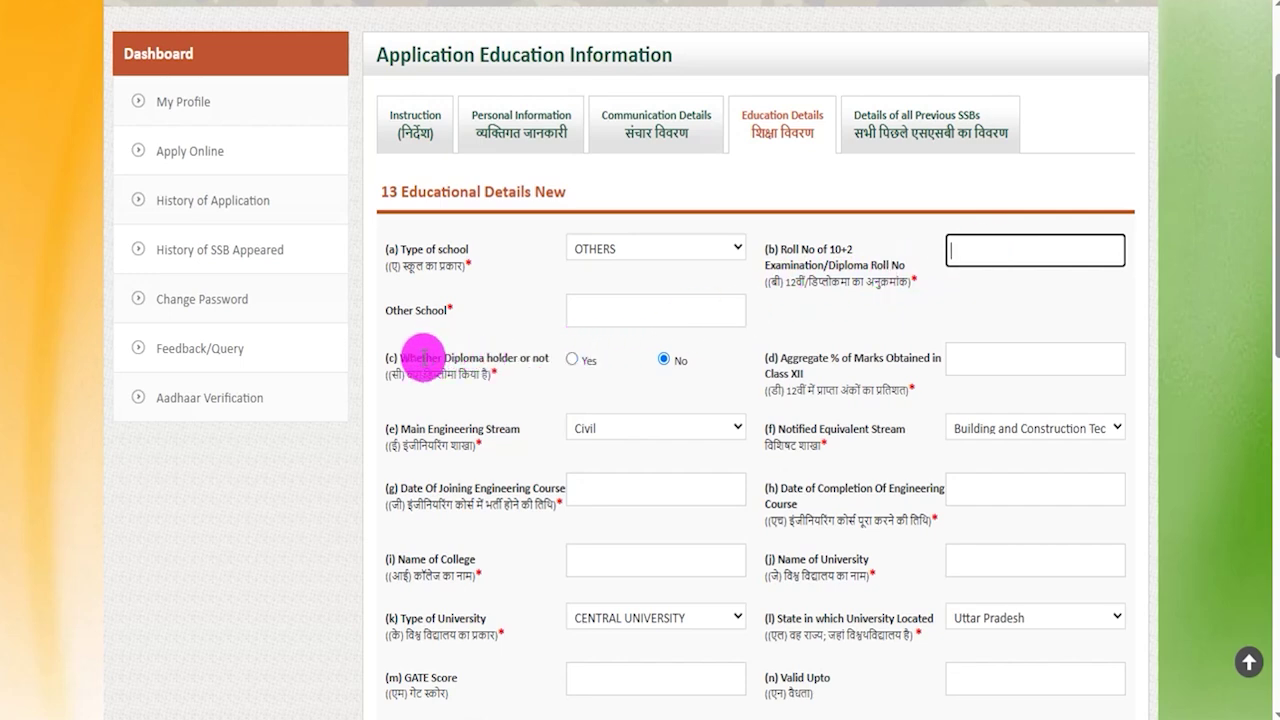
- Answer Yes to the diploma holder question and go to the diploma marks percentage field
drag(404, 374, 458, 372)
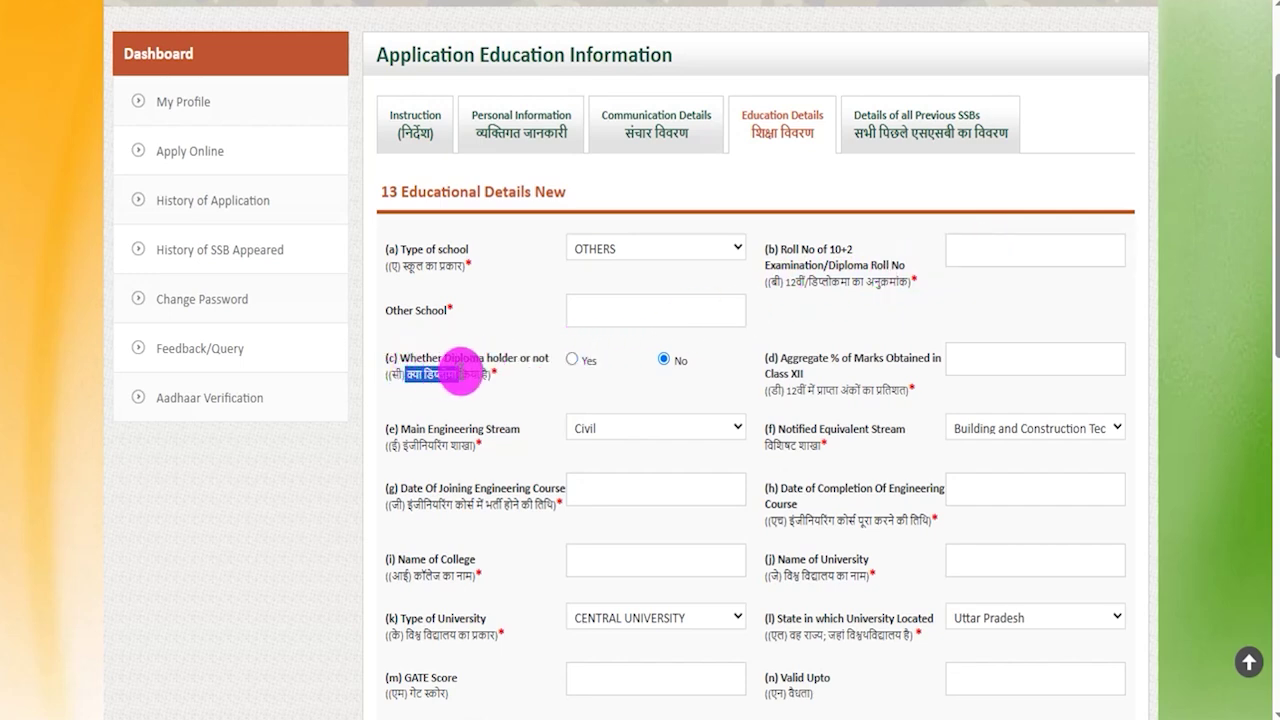
click(571, 362)
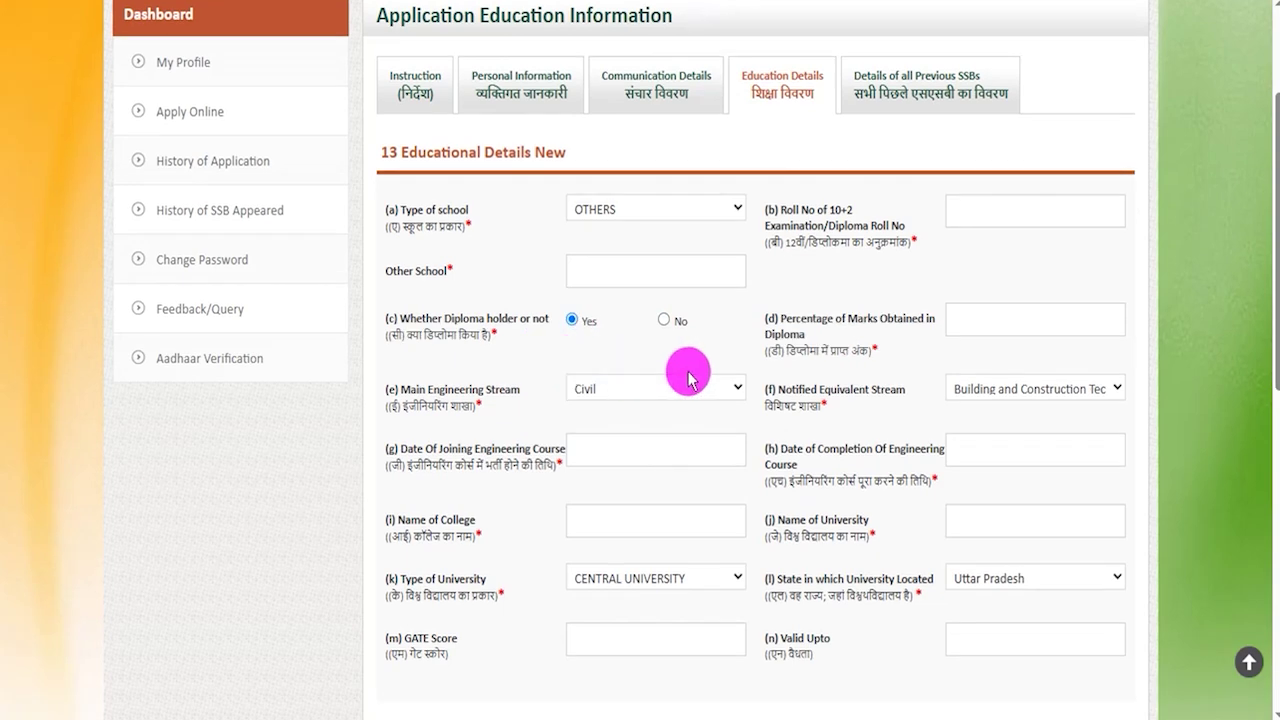
drag(801, 320, 886, 318)
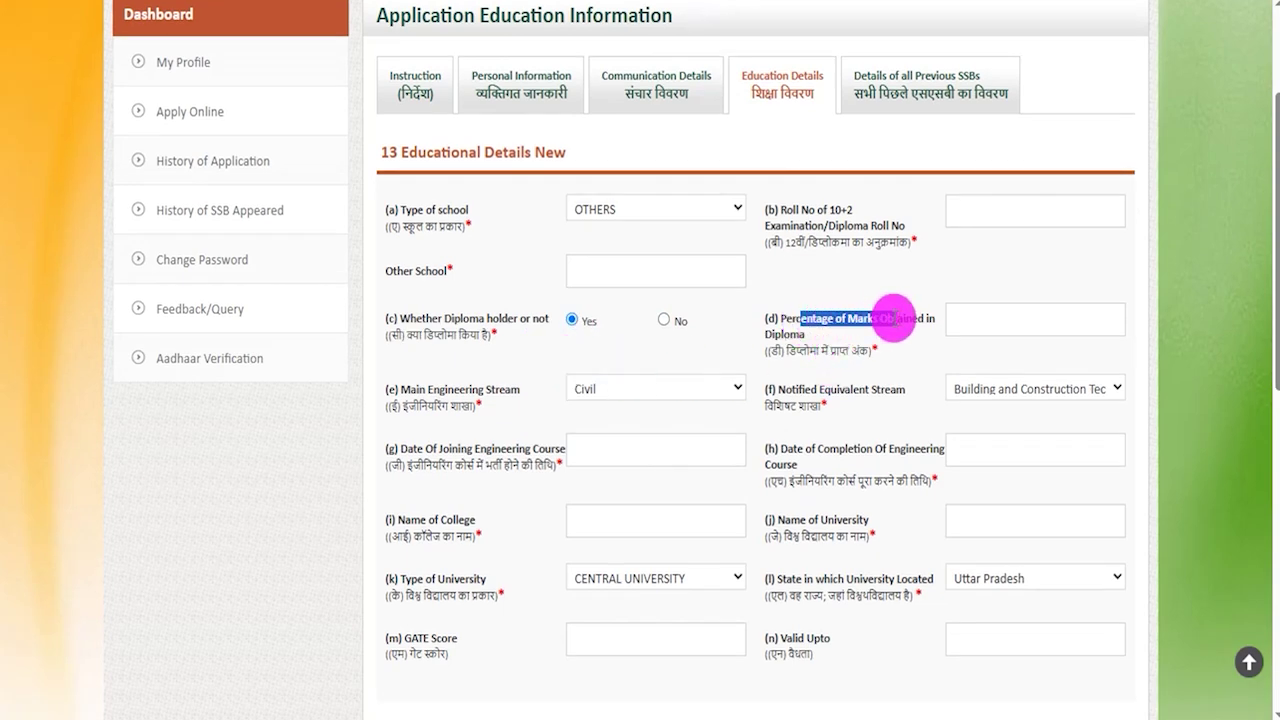
click(834, 347)
click(995, 320)
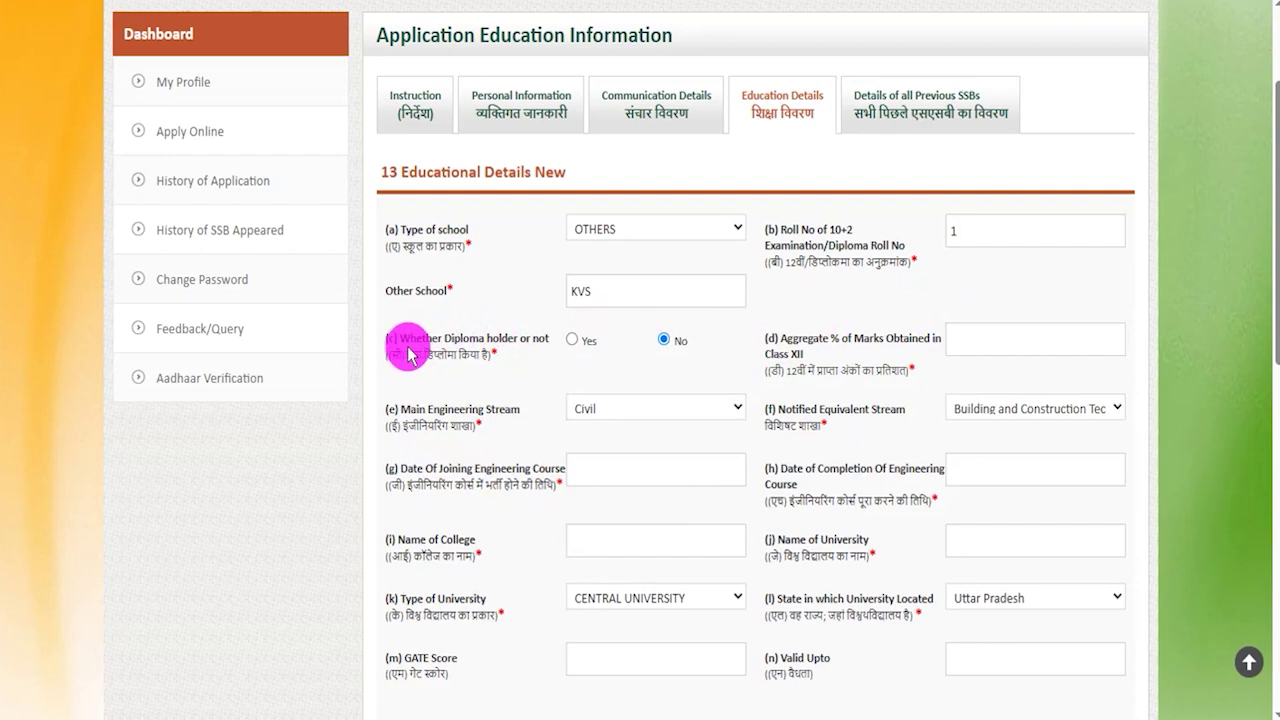
- Review the diploma holder question and the Class XII aggregate marks field for applicants without a diploma
drag(409, 345, 534, 351)
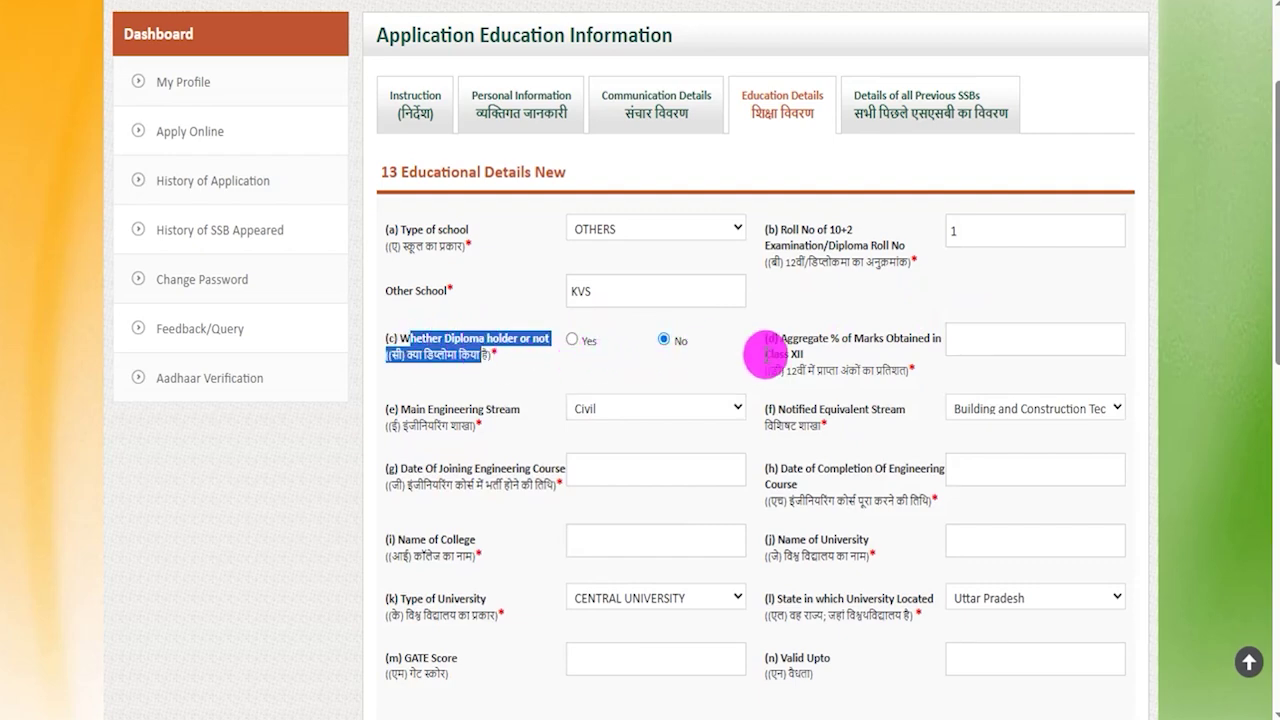
drag(797, 340, 826, 370)
click(972, 338)
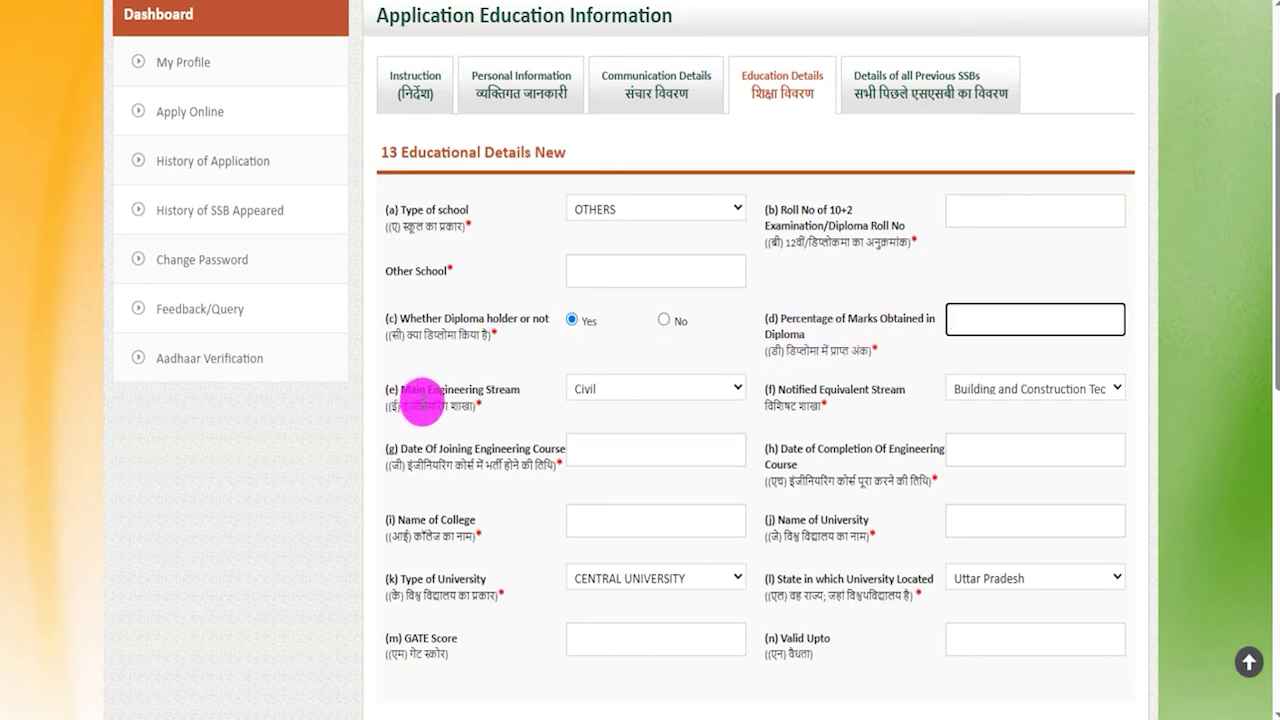
- View the options for the main engineering stream and the notified equivalent stream
drag(409, 389, 494, 389)
click(630, 389)
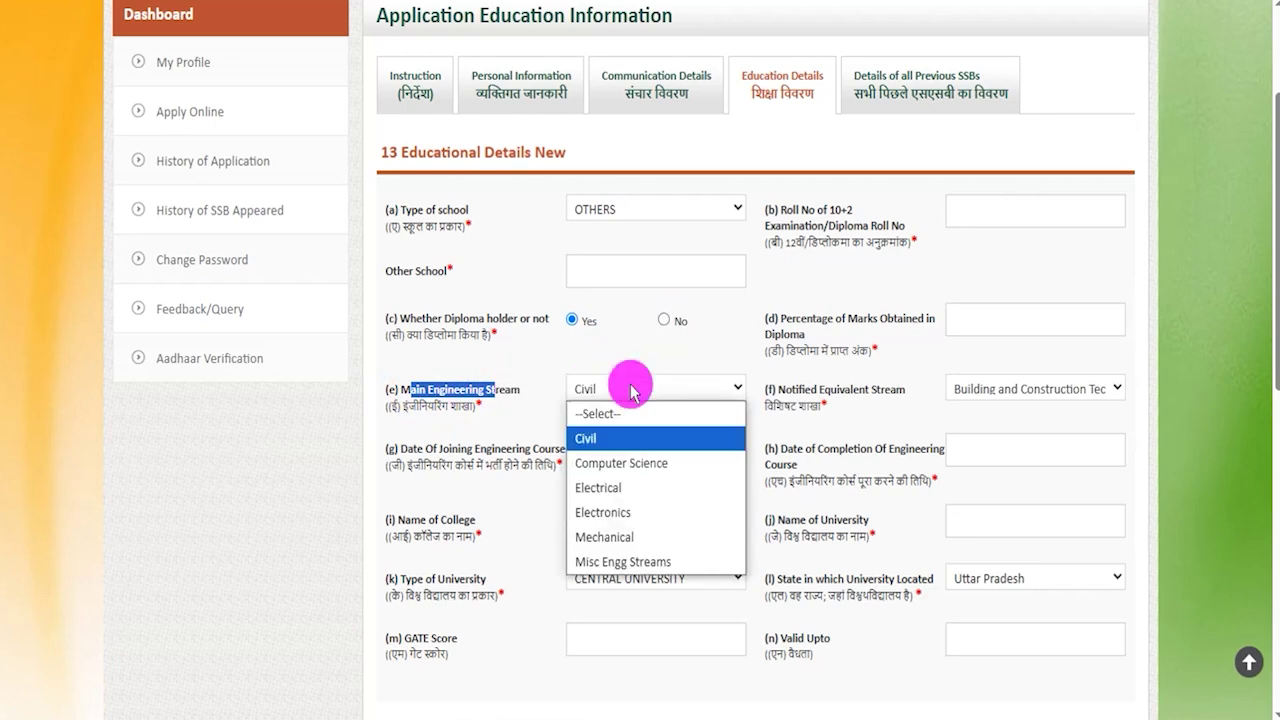
click(835, 390)
click(786, 405)
click(986, 395)
click(990, 398)
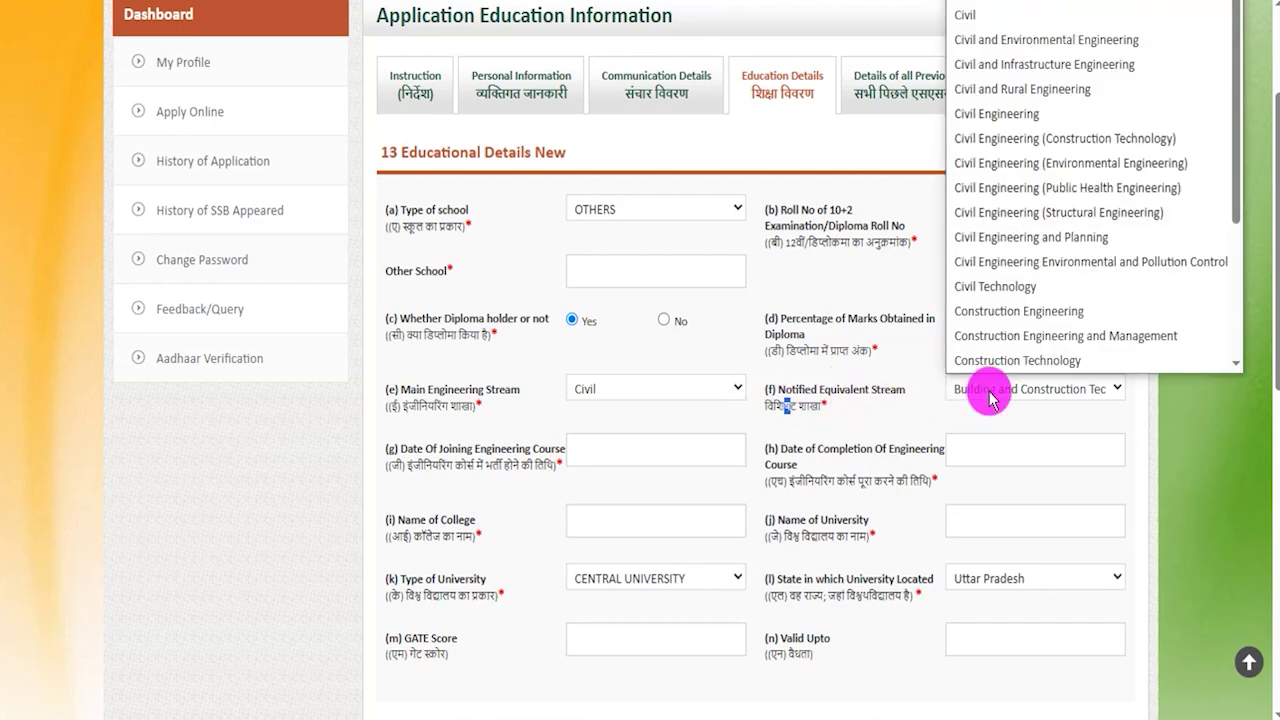
click(803, 387)
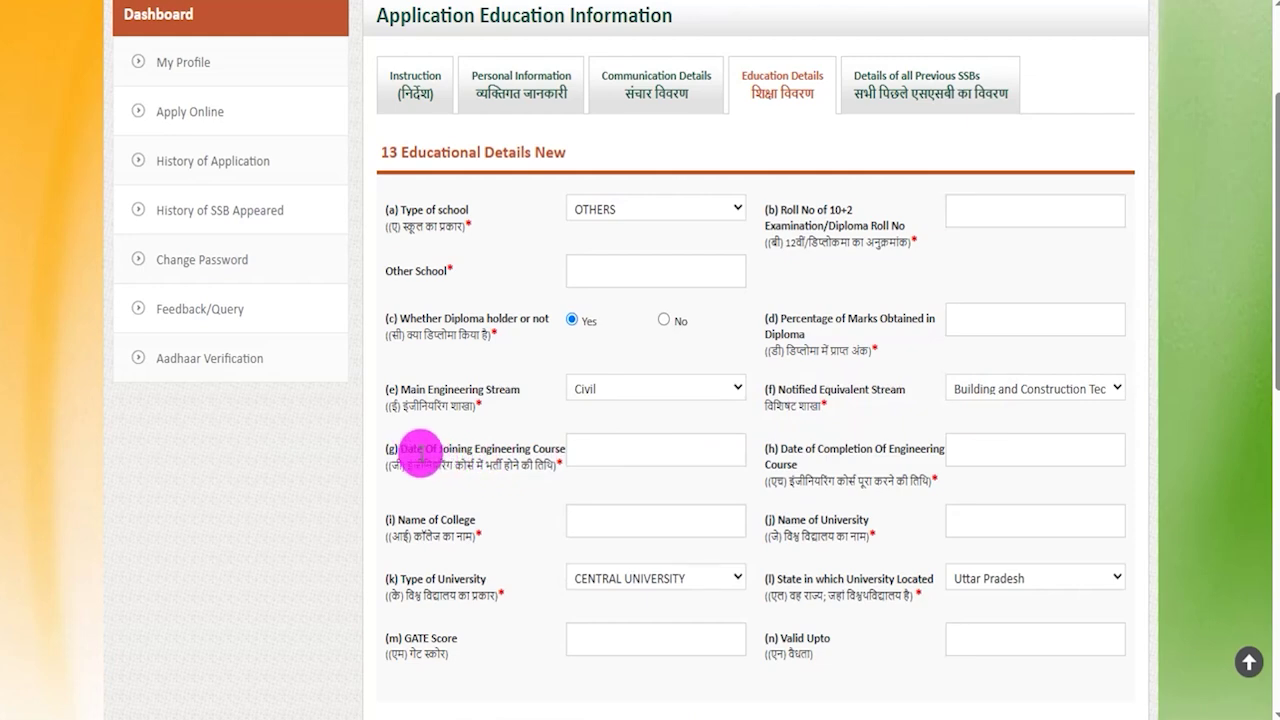
- Review the engineering course joining and completion date fields and the college and university name fields
drag(419, 451, 500, 448)
click(617, 444)
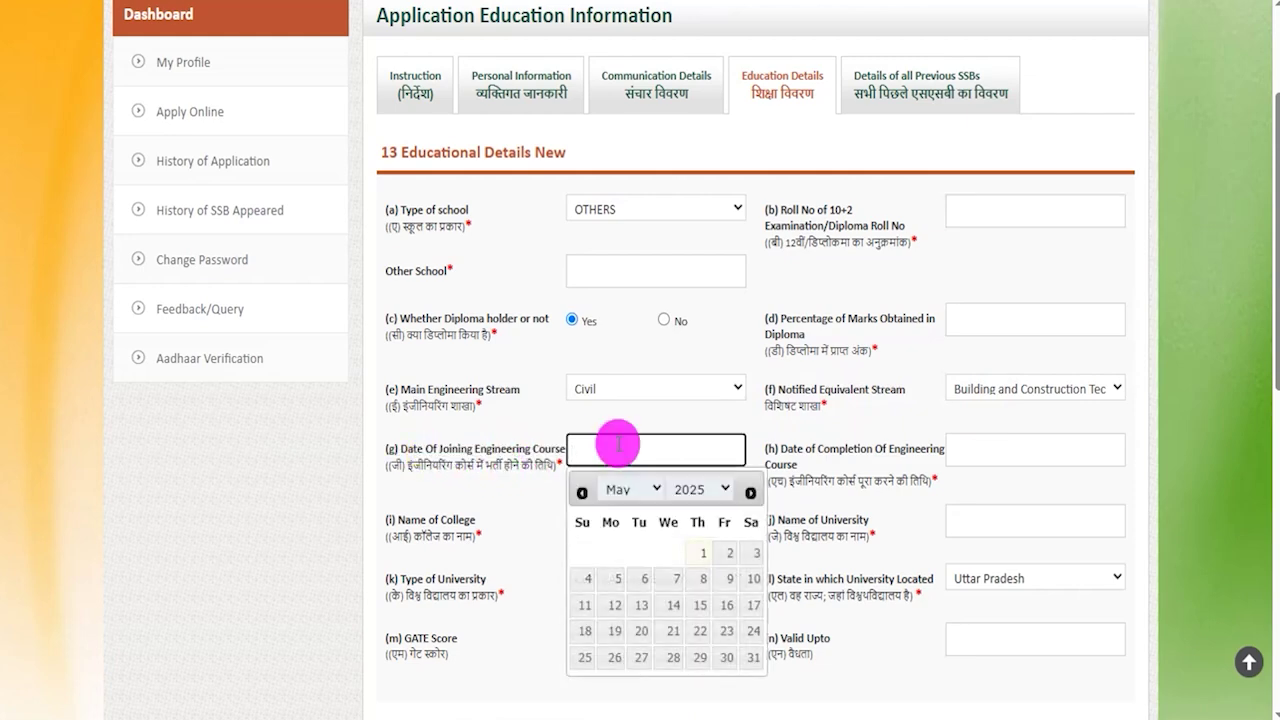
click(991, 446)
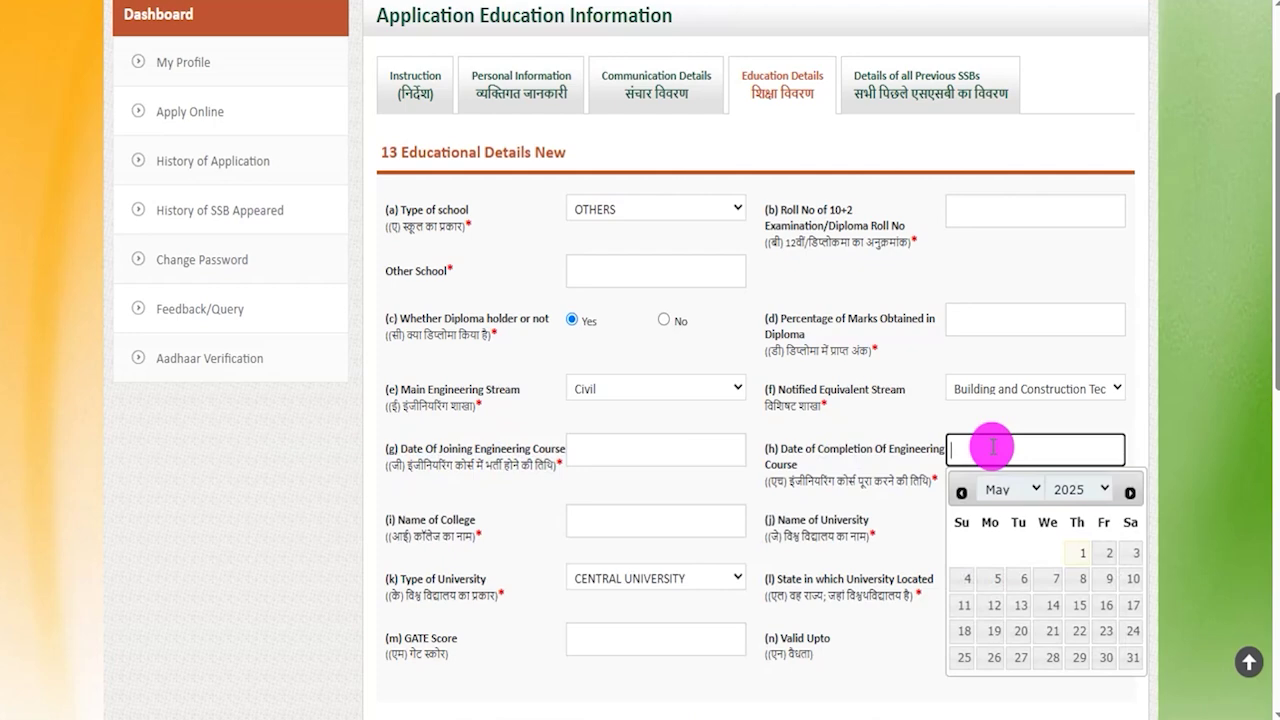
drag(408, 520, 471, 514)
click(609, 517)
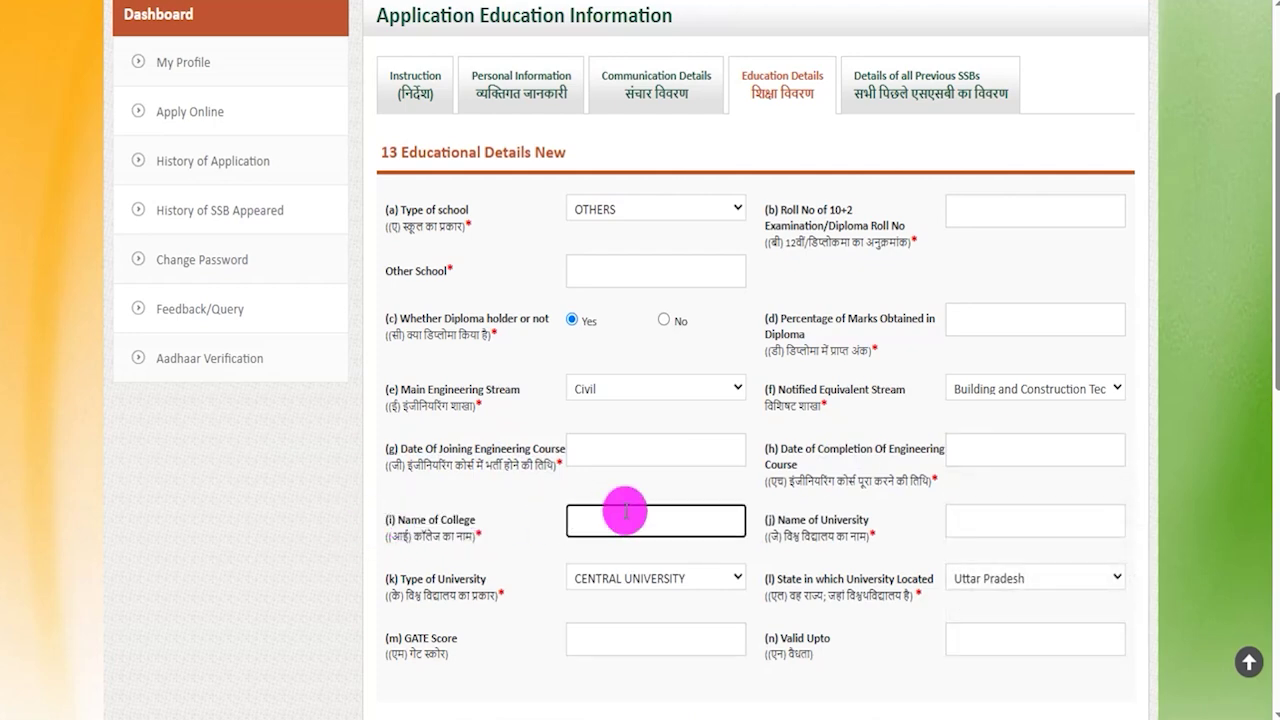
click(1064, 525)
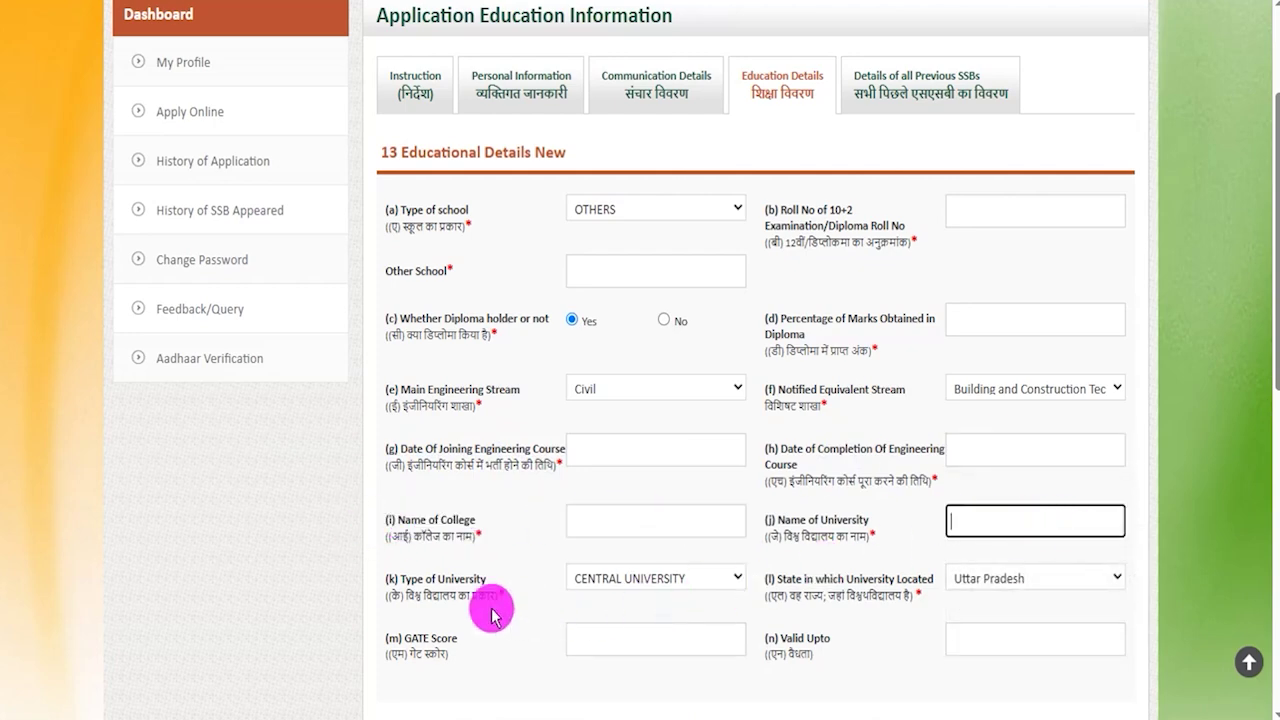
- View the options for the type of university and the state in which the university is located
click(617, 582)
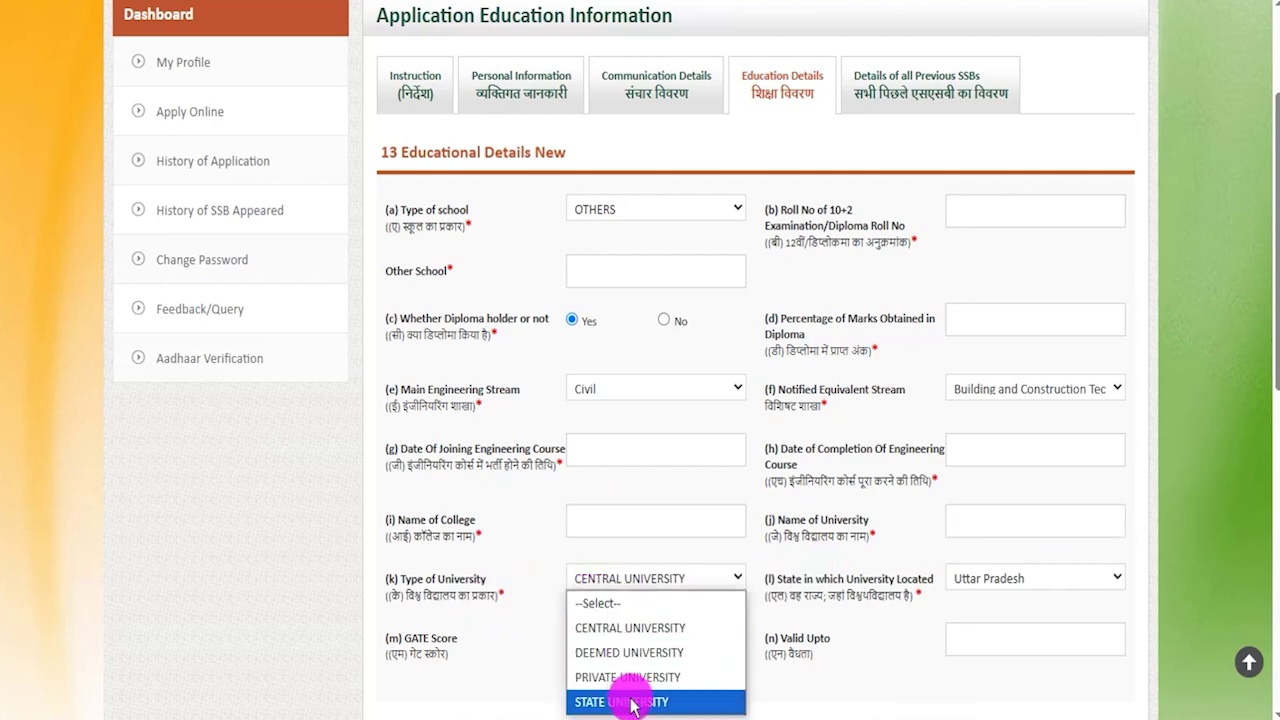
click(750, 565)
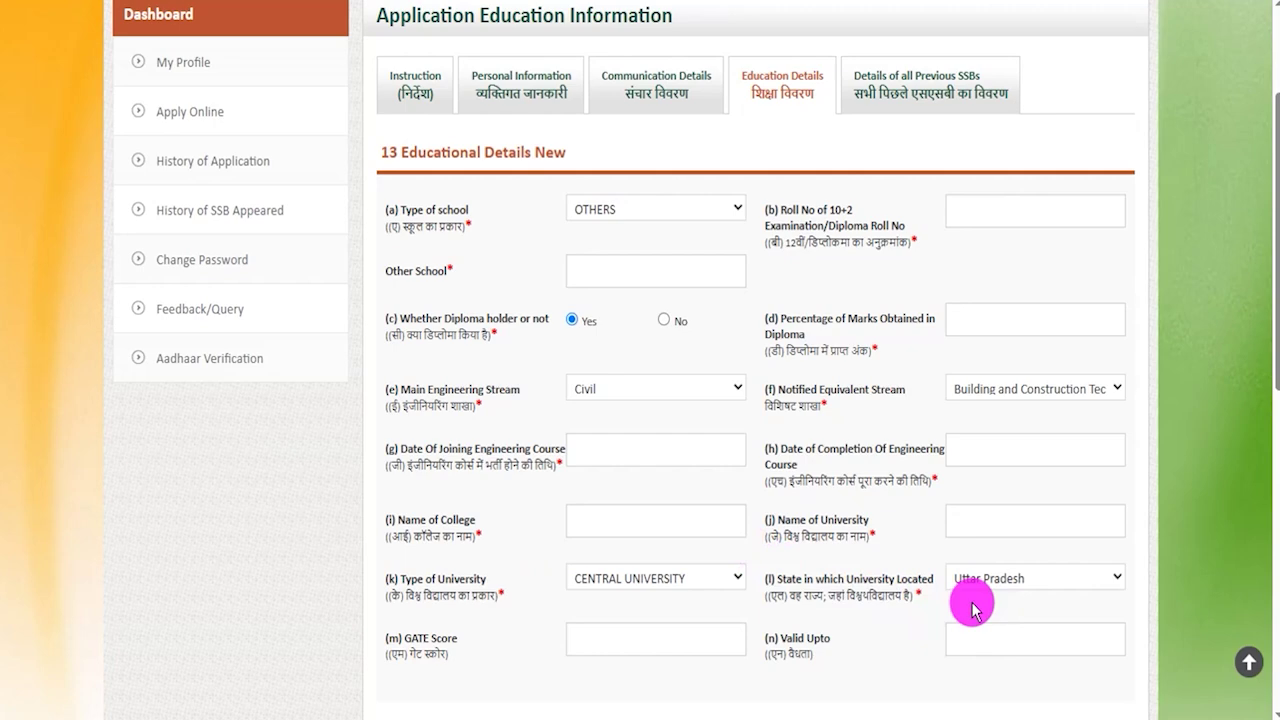
drag(796, 580, 880, 578)
click(1003, 580)
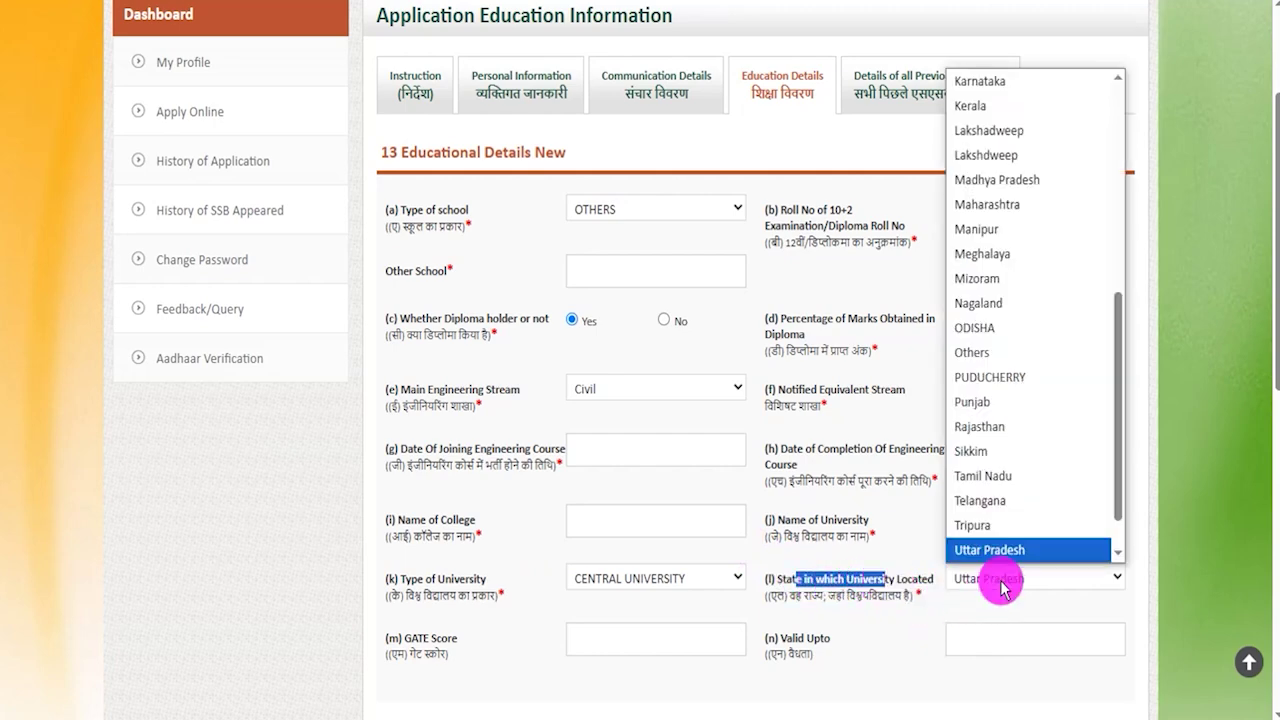
click(1000, 583)
- Review the GATE score field and its validity date field
scroll(545, 680, down, 2)
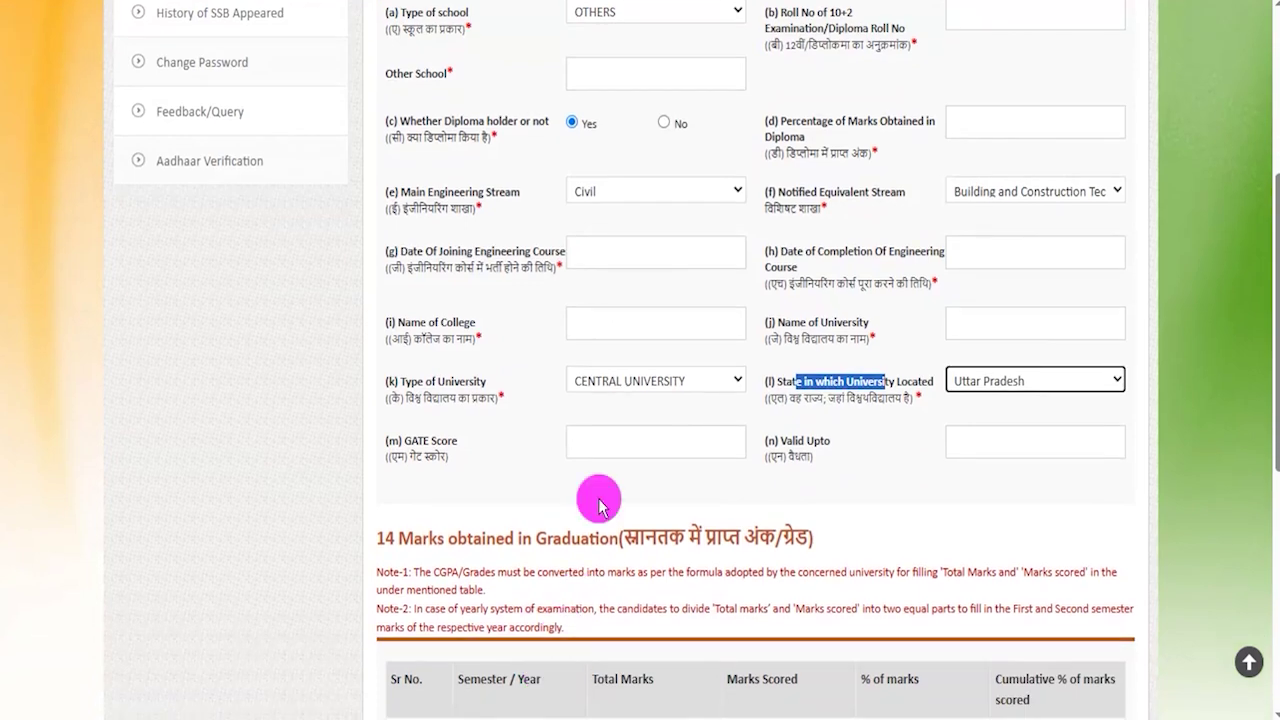
click(617, 438)
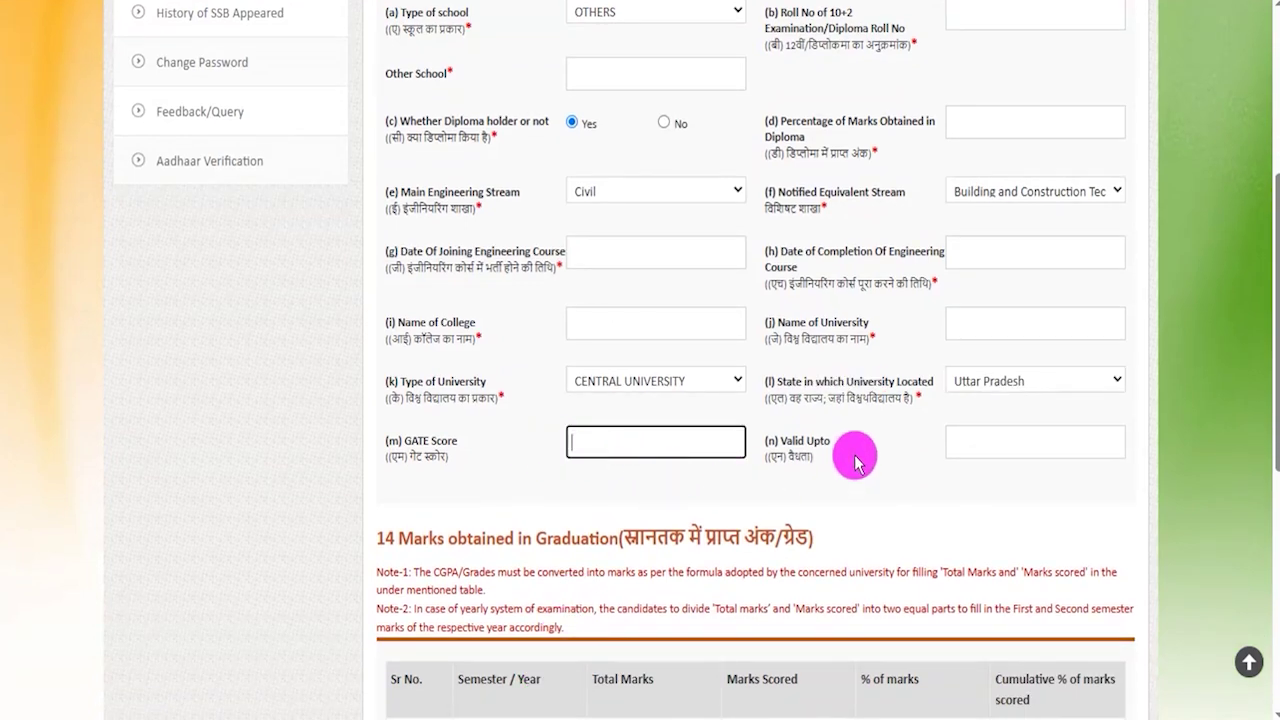
double_click(784, 441)
click(986, 441)
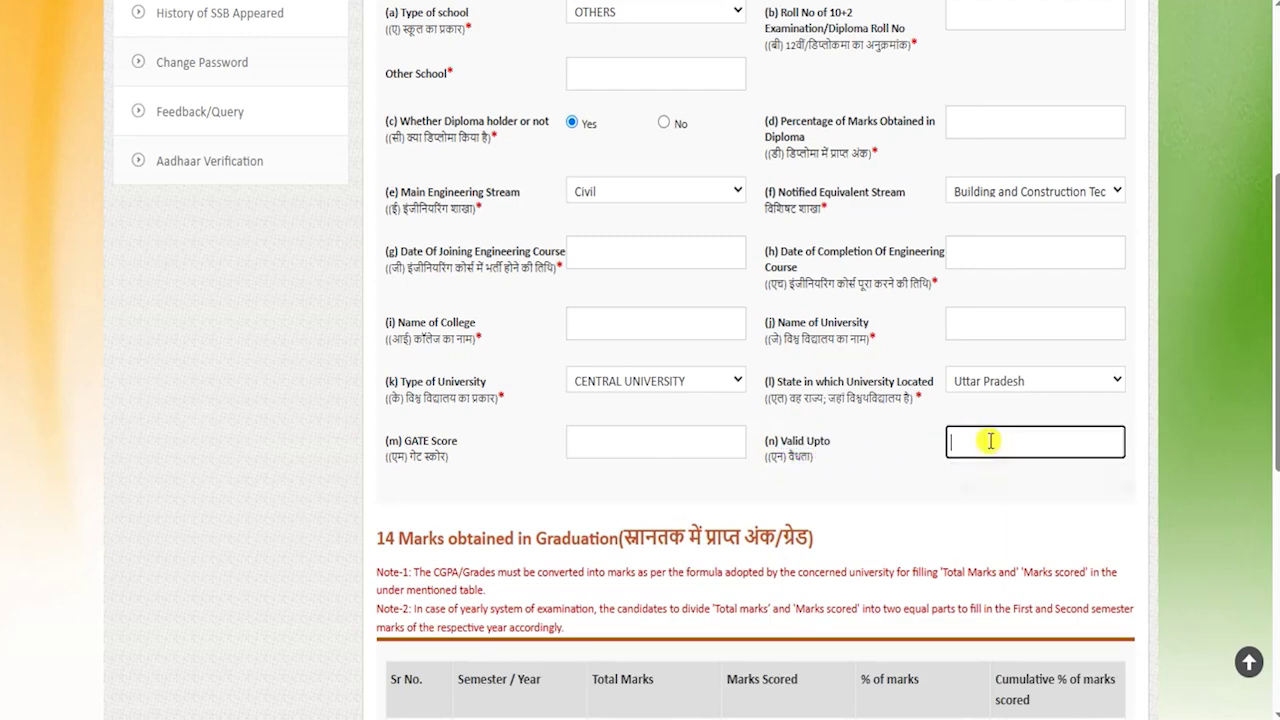
click(880, 507)
- Enter 600 total marks and 450 marks scored for Semester 3 in the graduation marks table
scroll(880, 507, down, 3)
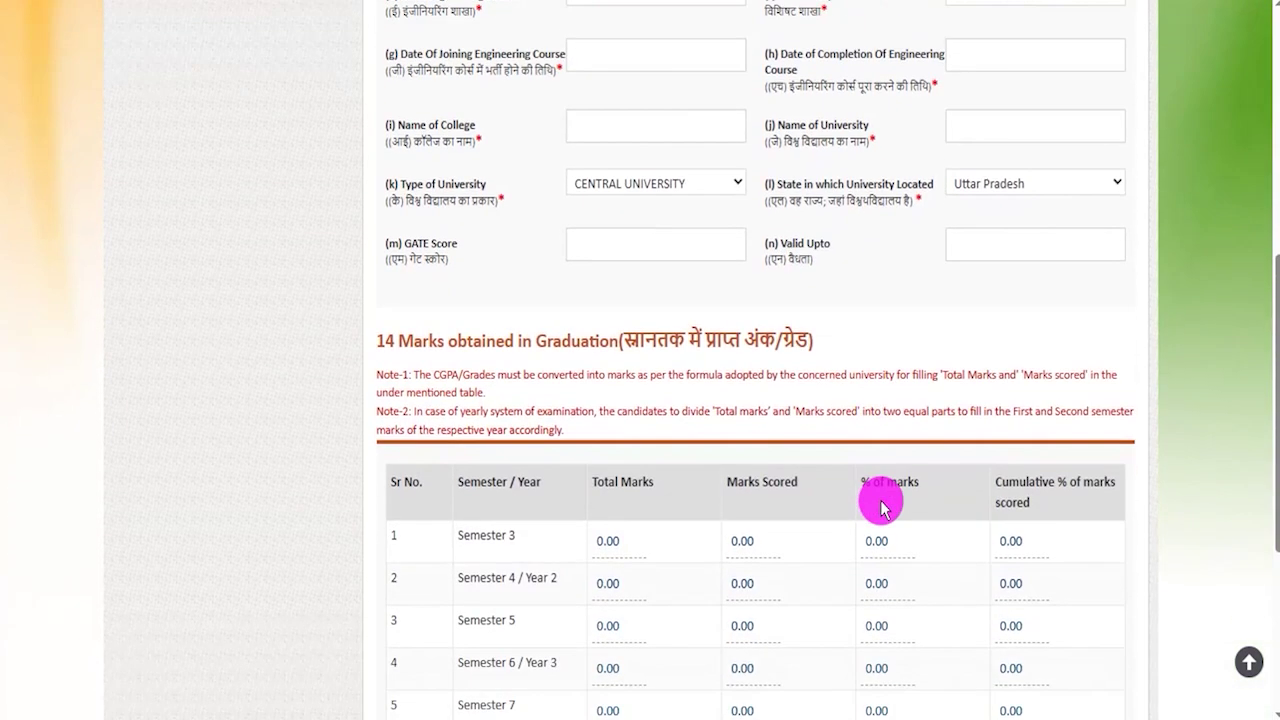
scroll(880, 507, down, 1)
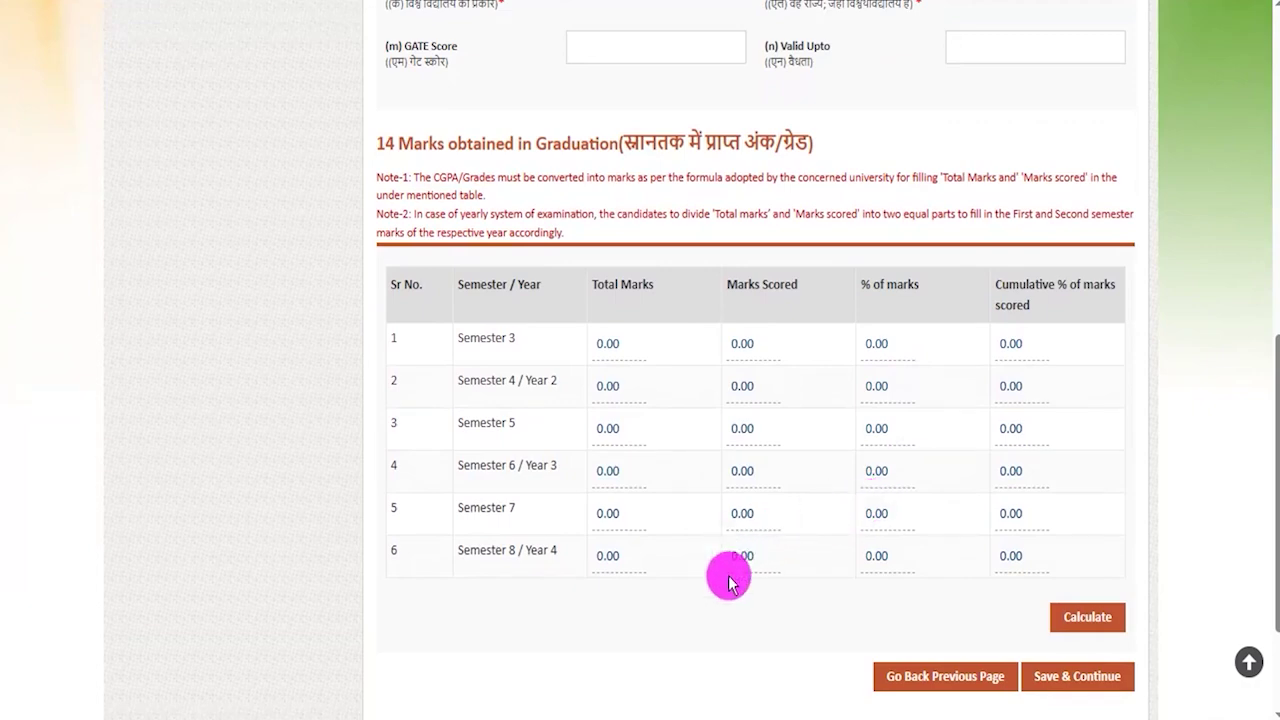
scroll(729, 571, down, 1)
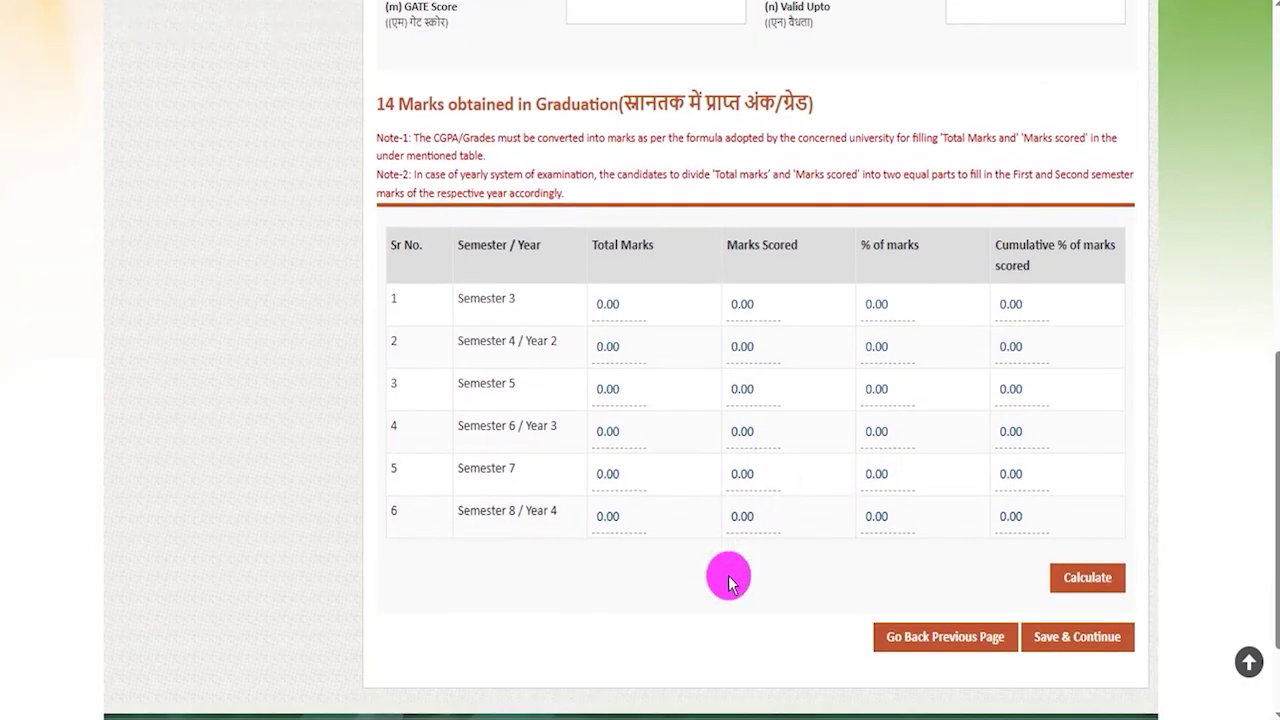
click(600, 304)
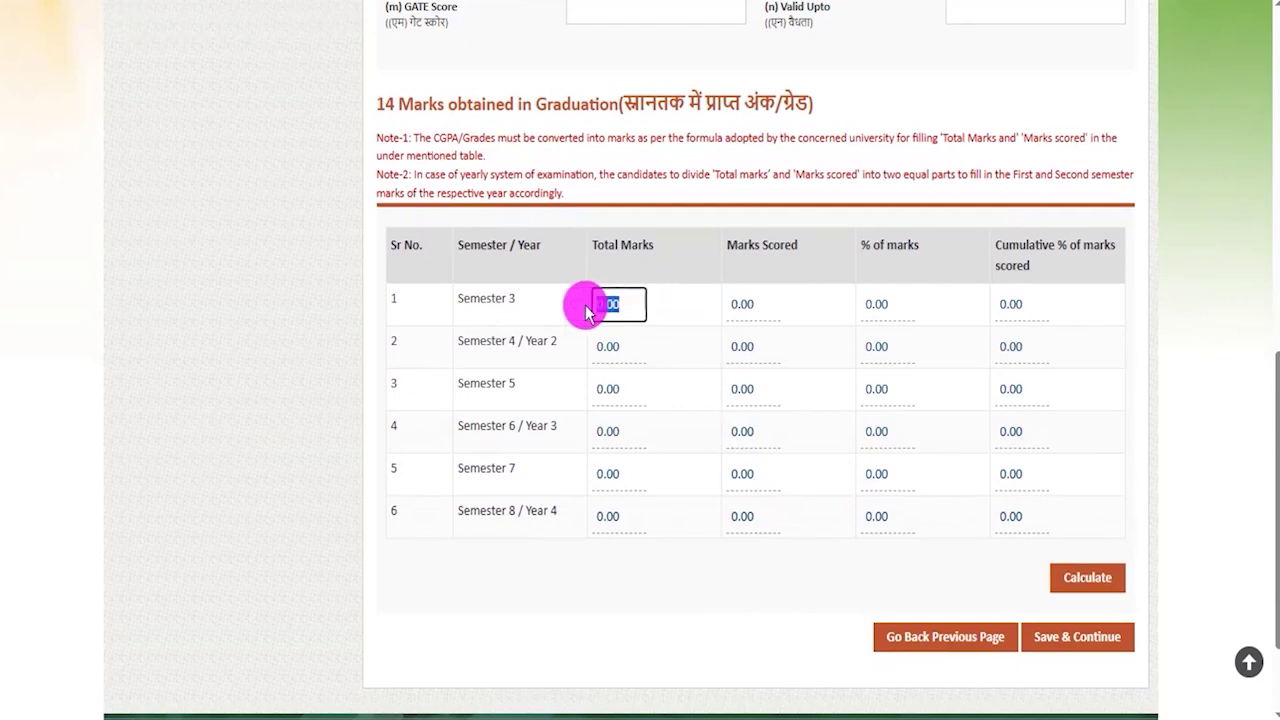
click(755, 302)
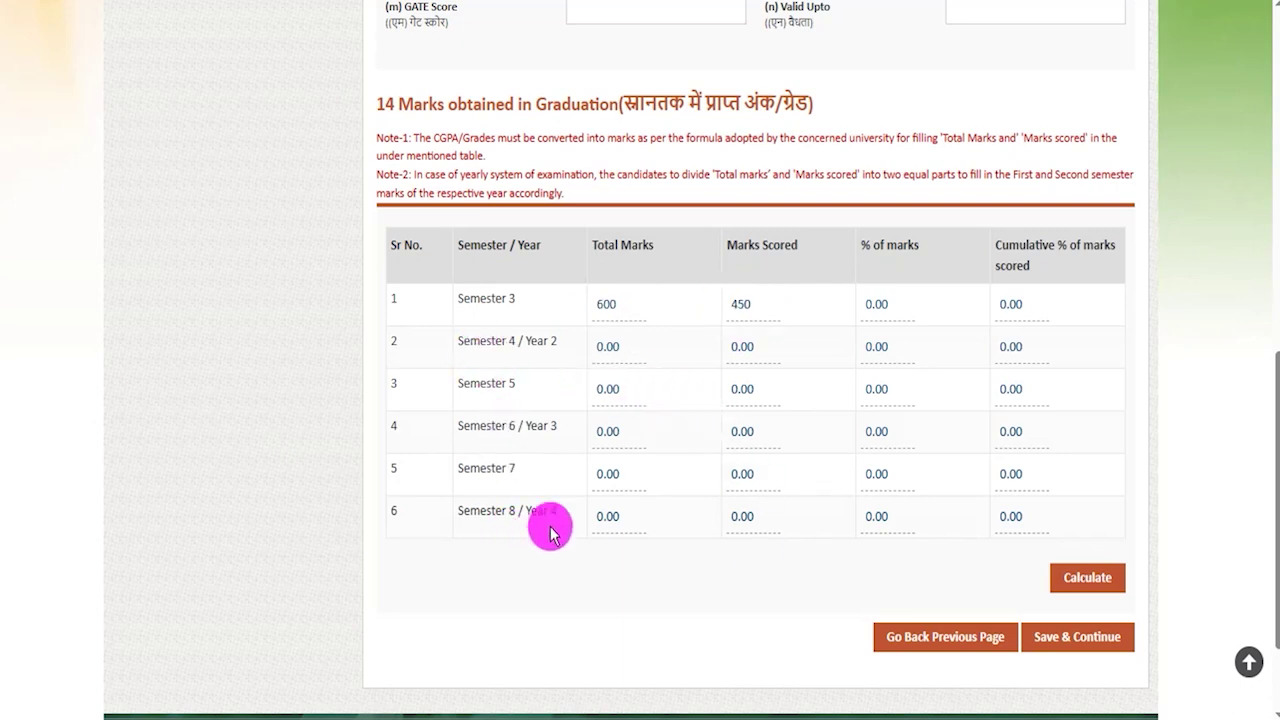
- Review the total marks and marks scored fields for the remaining semesters, from Semester 4 / Year 2 to Semester 8 / Year 4
click(622, 348)
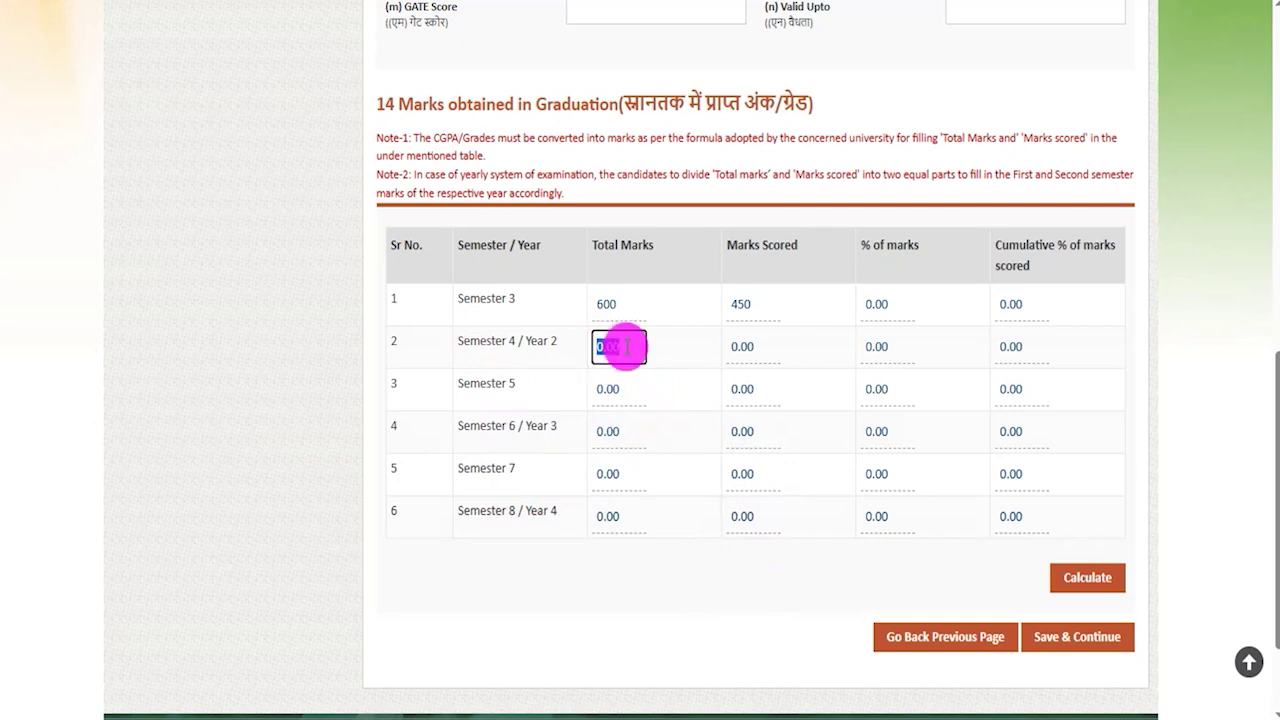
click(752, 346)
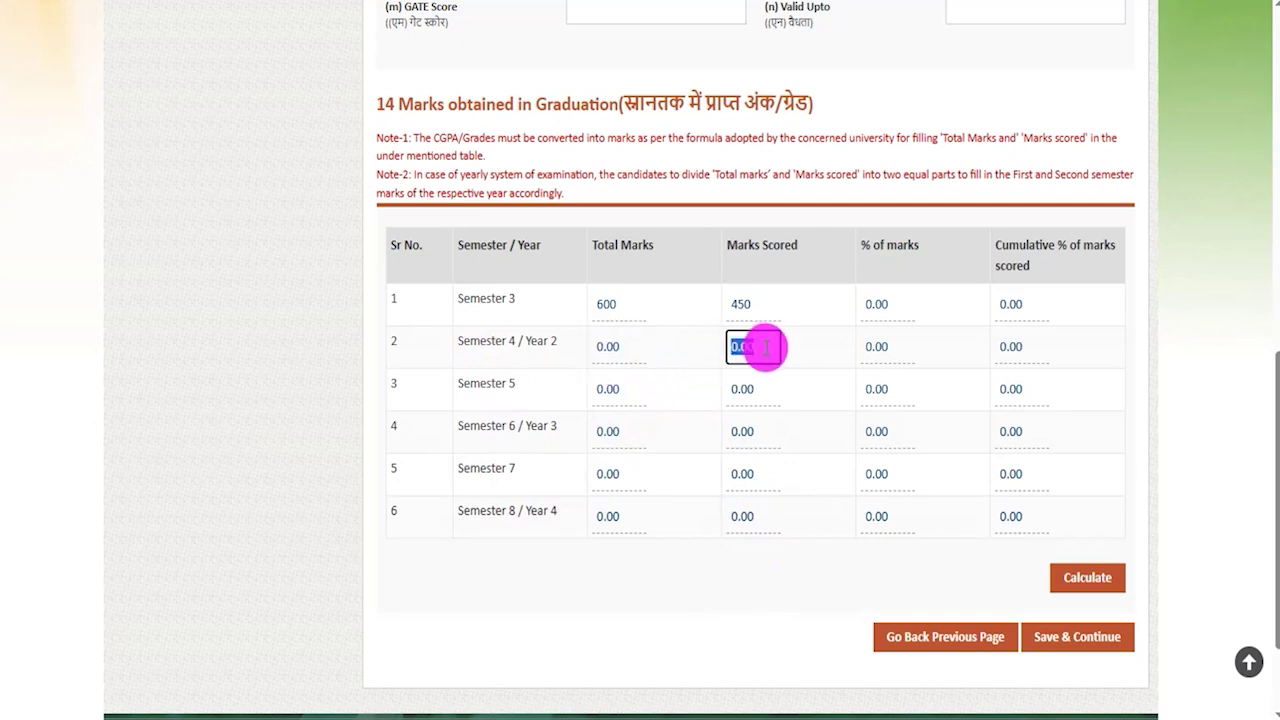
click(603, 391)
click(752, 390)
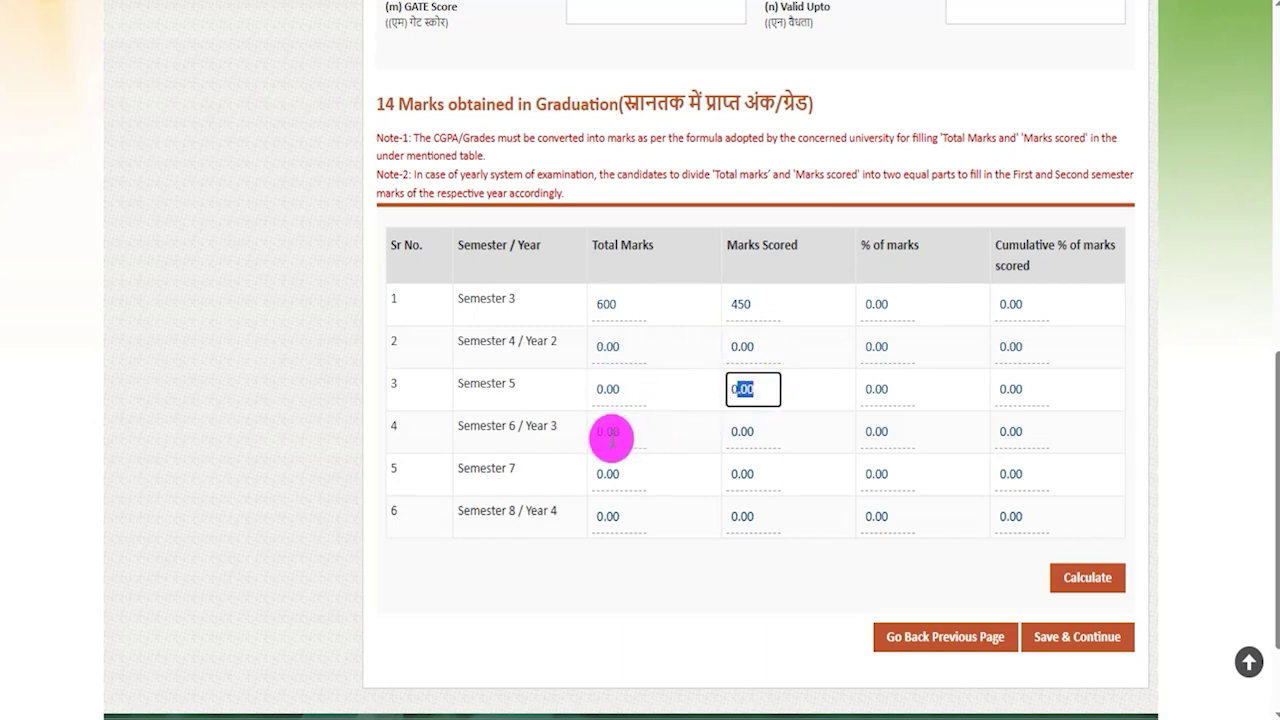
click(593, 474)
click(740, 472)
click(620, 518)
click(738, 514)
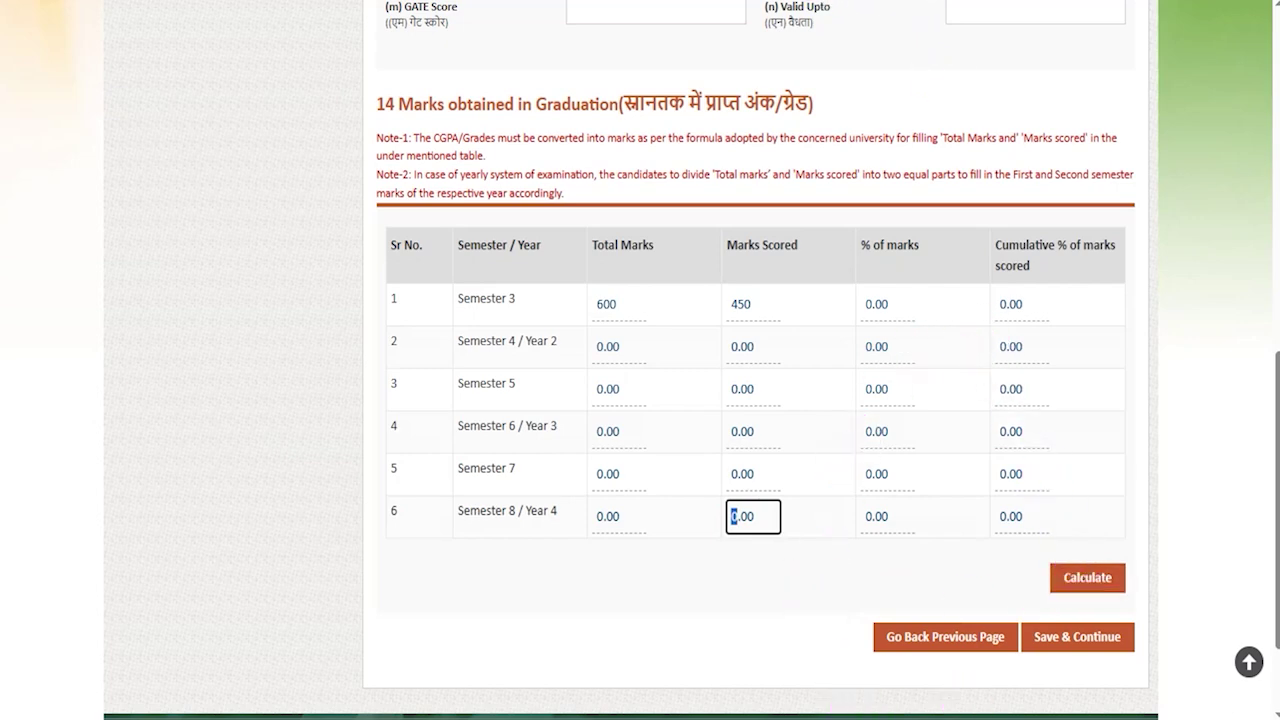
- Save the education details and continue to the details of all previous SSBs
drag(1245, 462, 1135, 633)
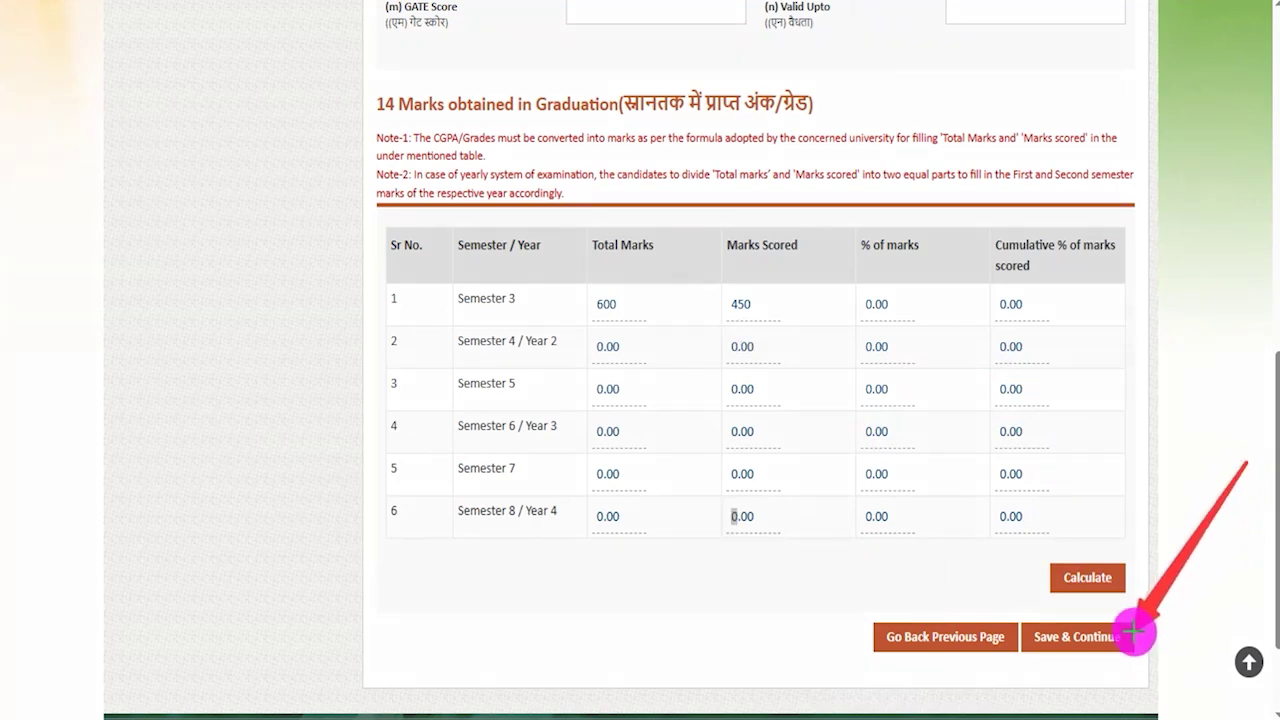
click(1133, 634)
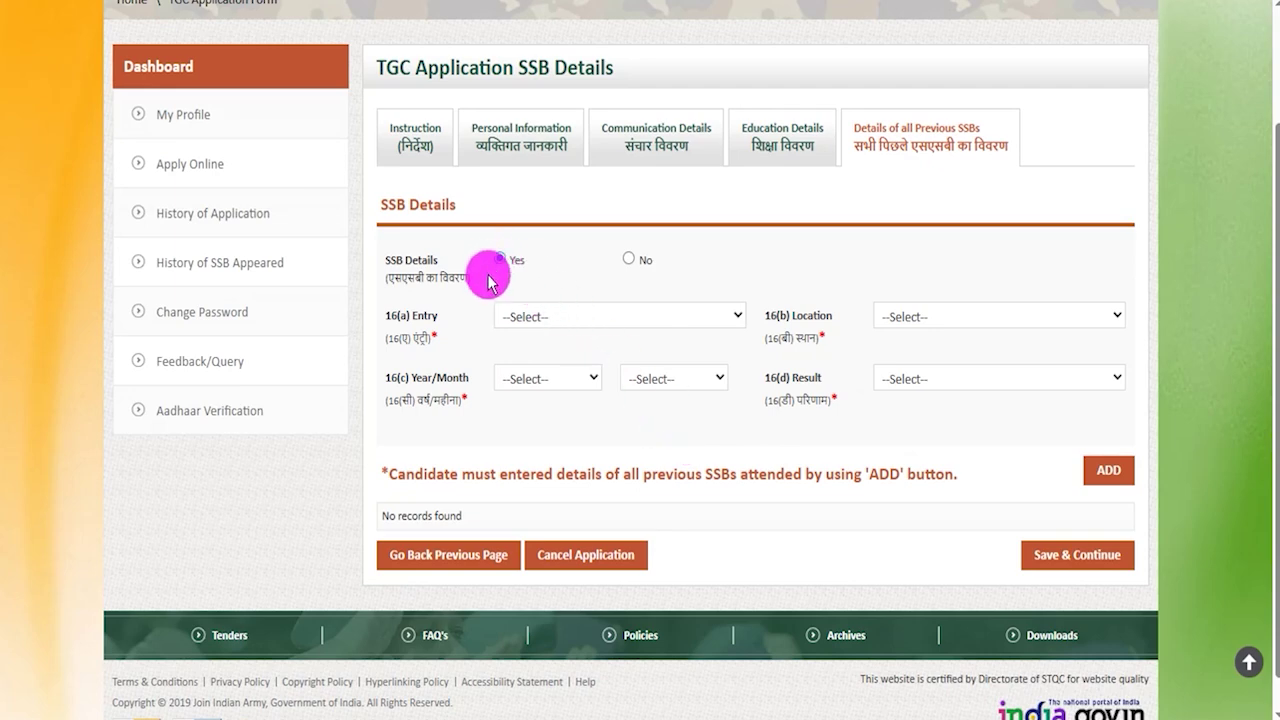
- View the options for the entry type and location of a previously attended SSB
click(563, 323)
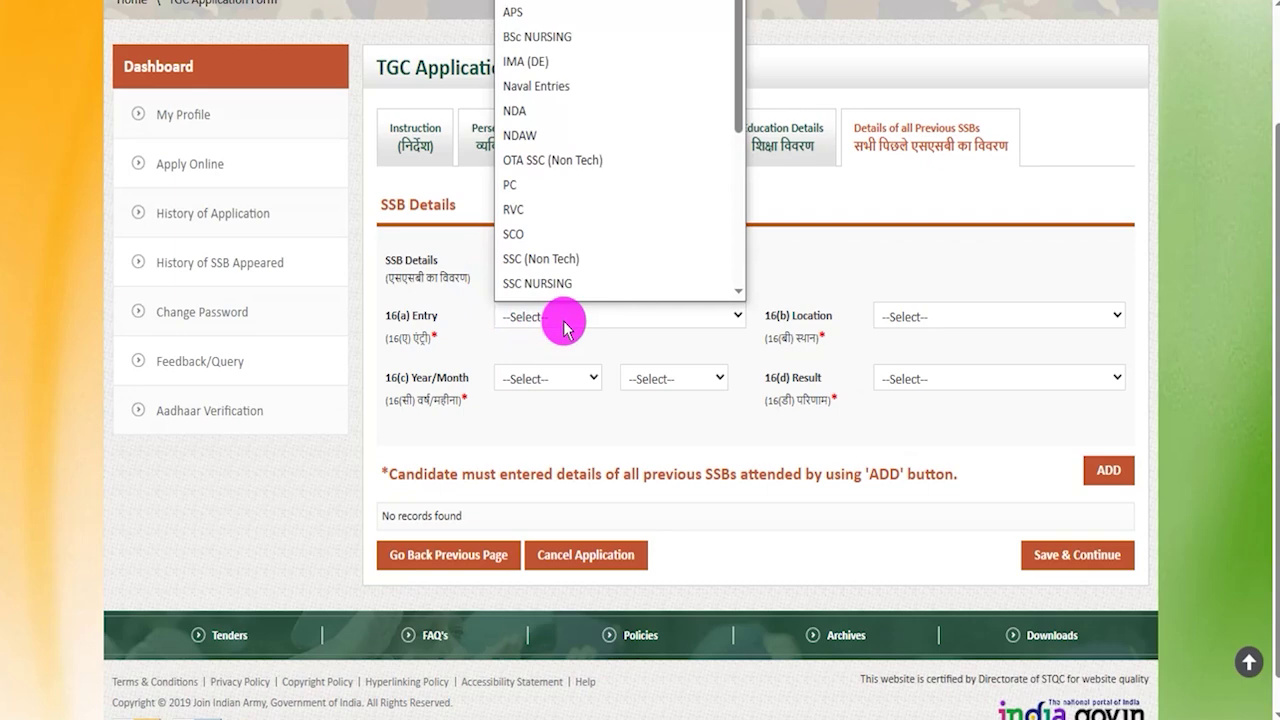
scroll(580, 270, down, 1)
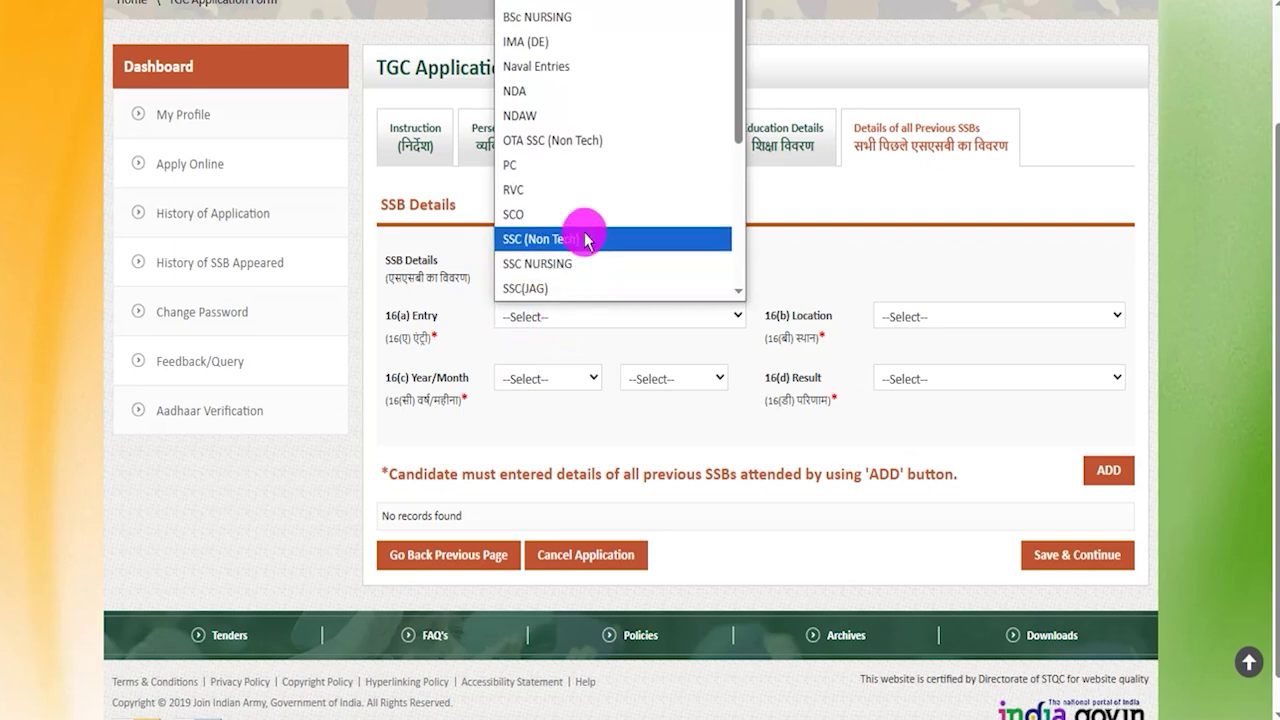
scroll(587, 240, down, 3)
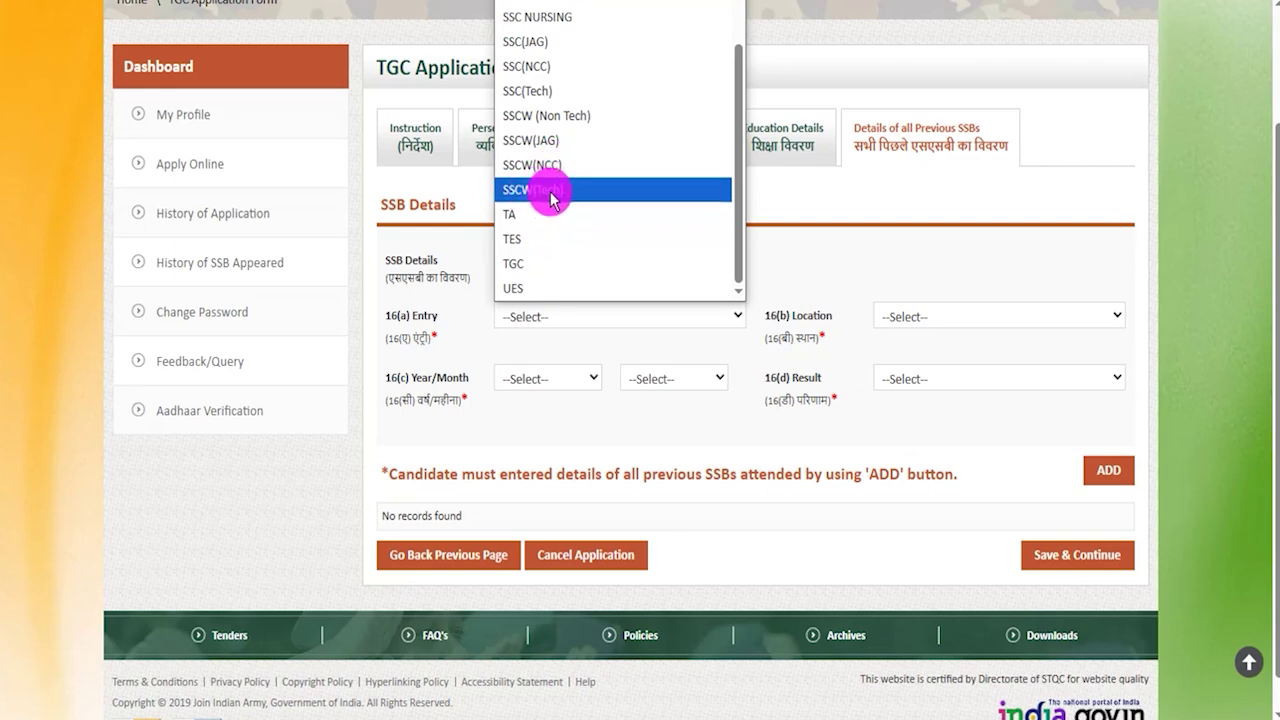
click(777, 267)
click(919, 317)
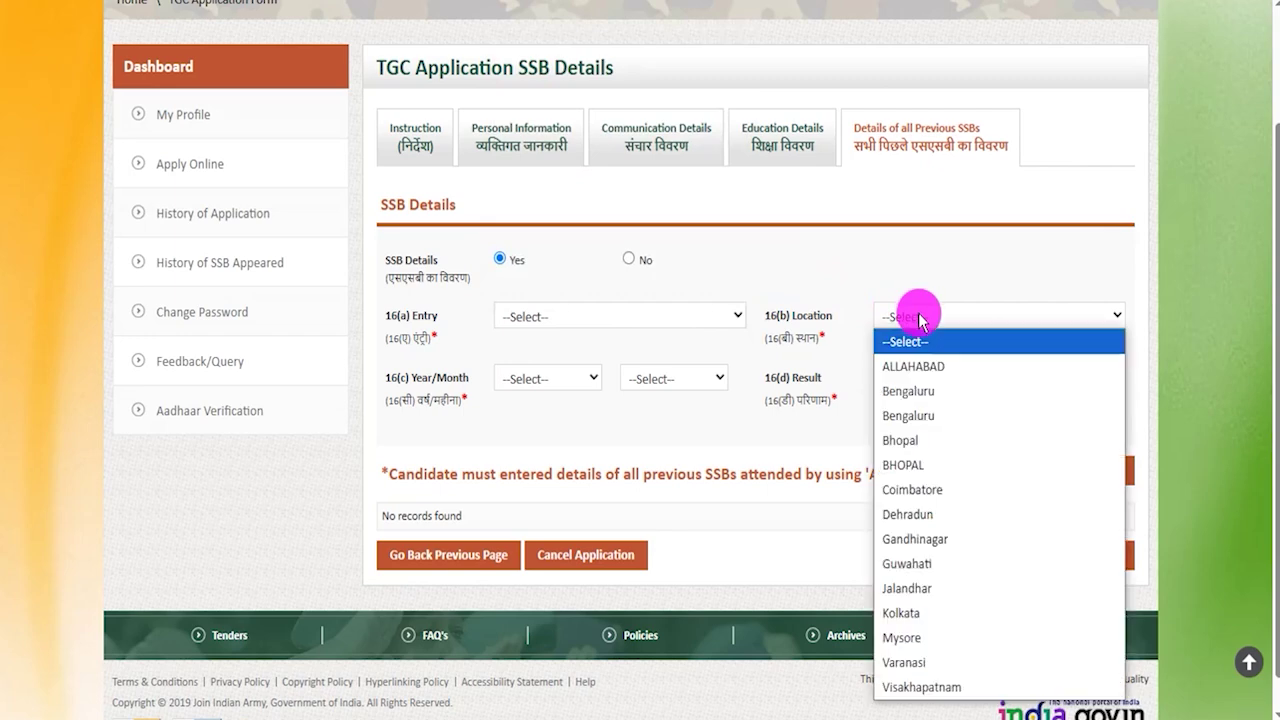
click(664, 414)
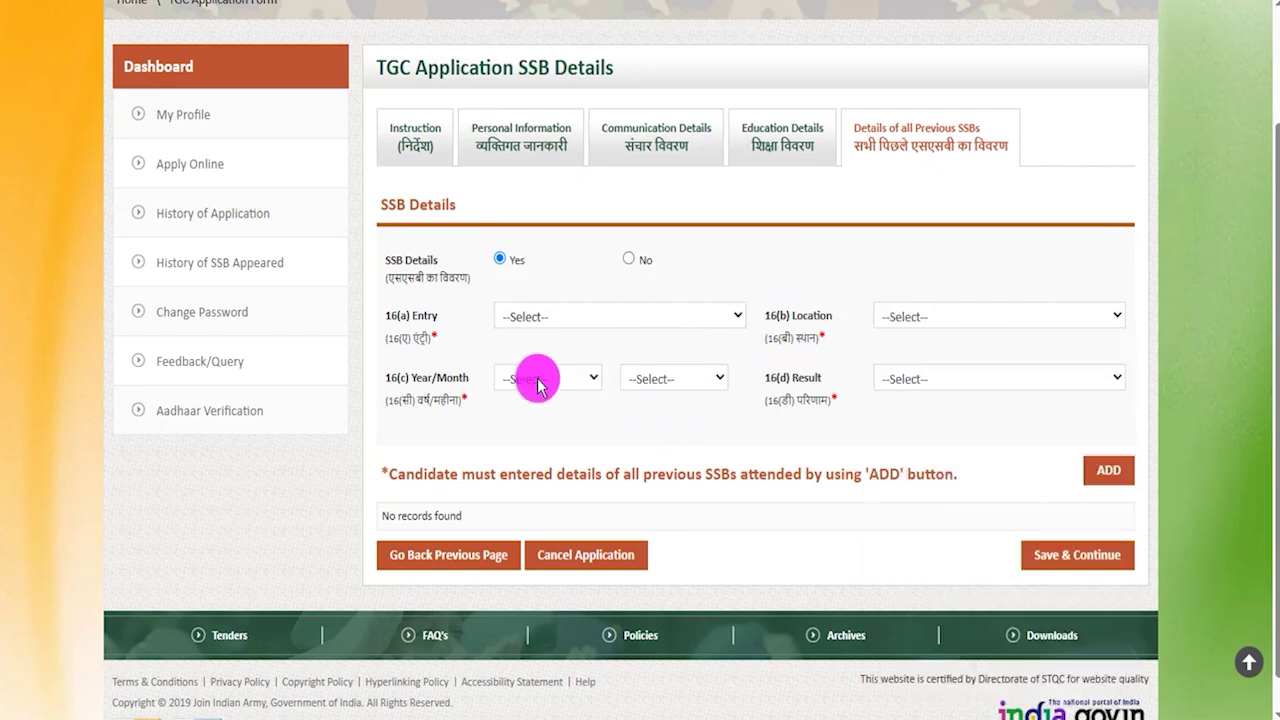
- View the options for the year, month and result of a previously attended SSB
click(537, 383)
click(652, 377)
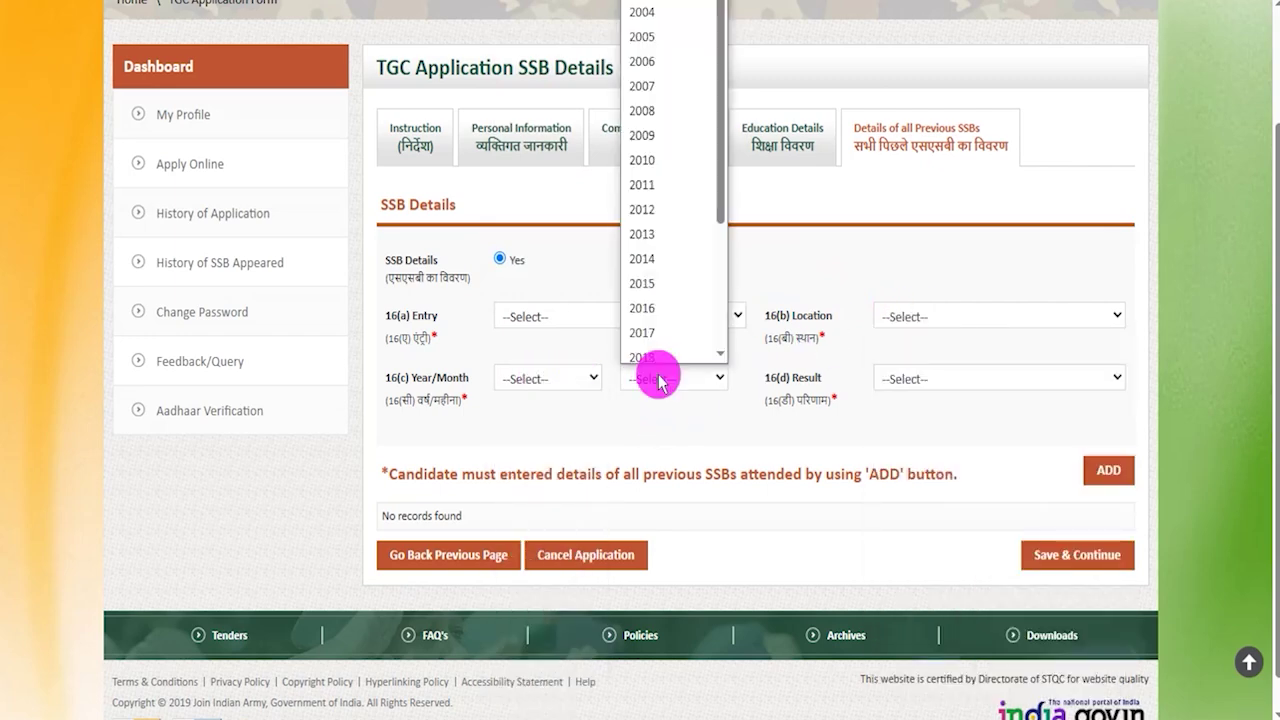
click(755, 435)
click(898, 380)
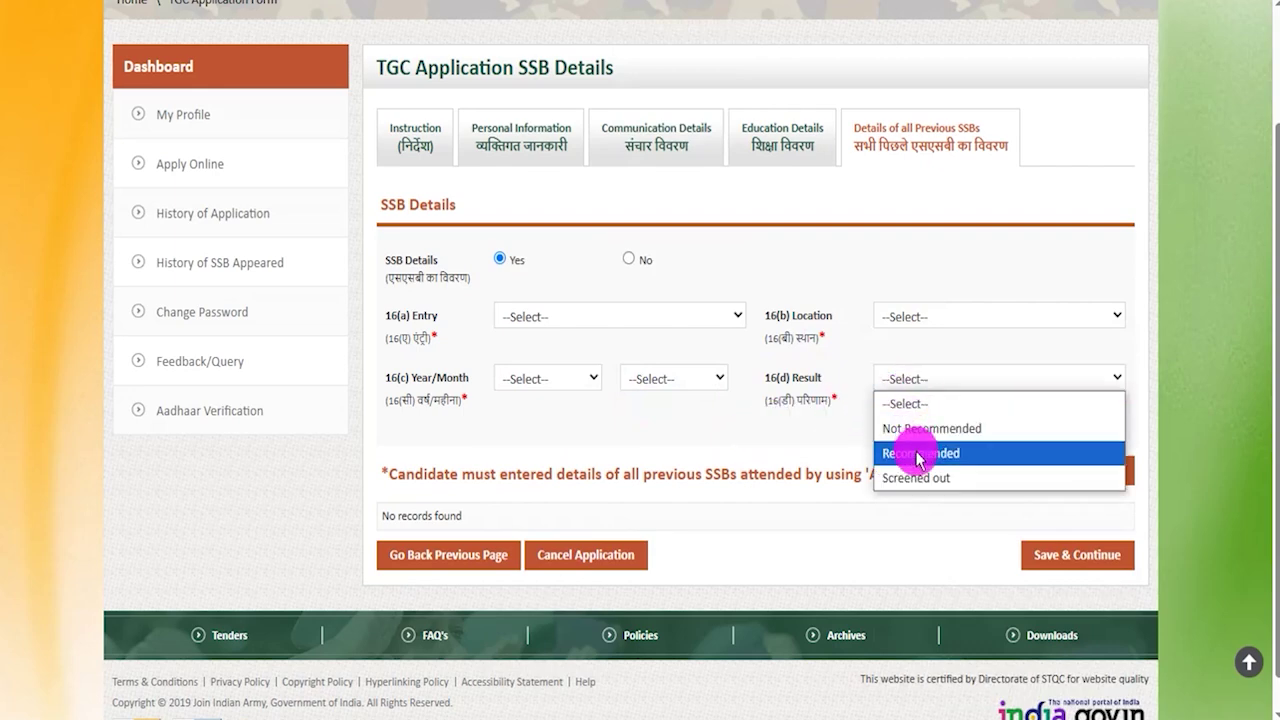
click(773, 422)
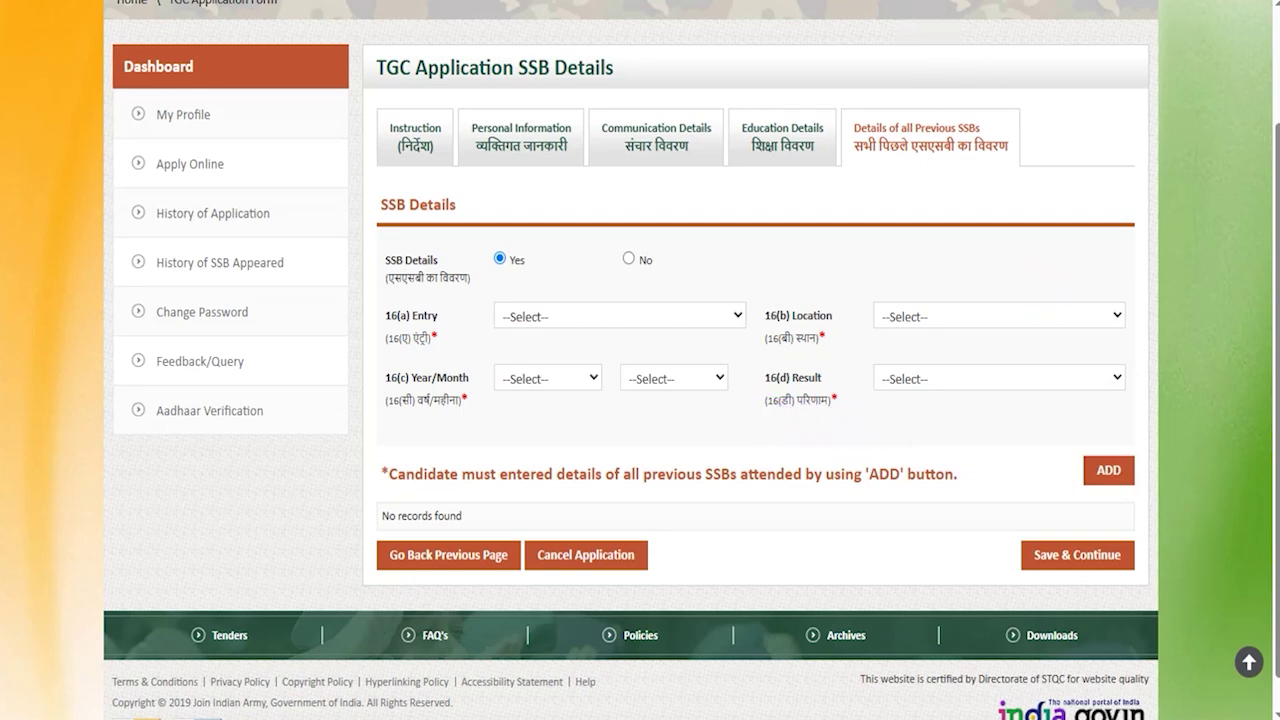
- Review how to add a previous SSB record, checking its entry, location, year/month and result fields
drag(966, 432, 1086, 462)
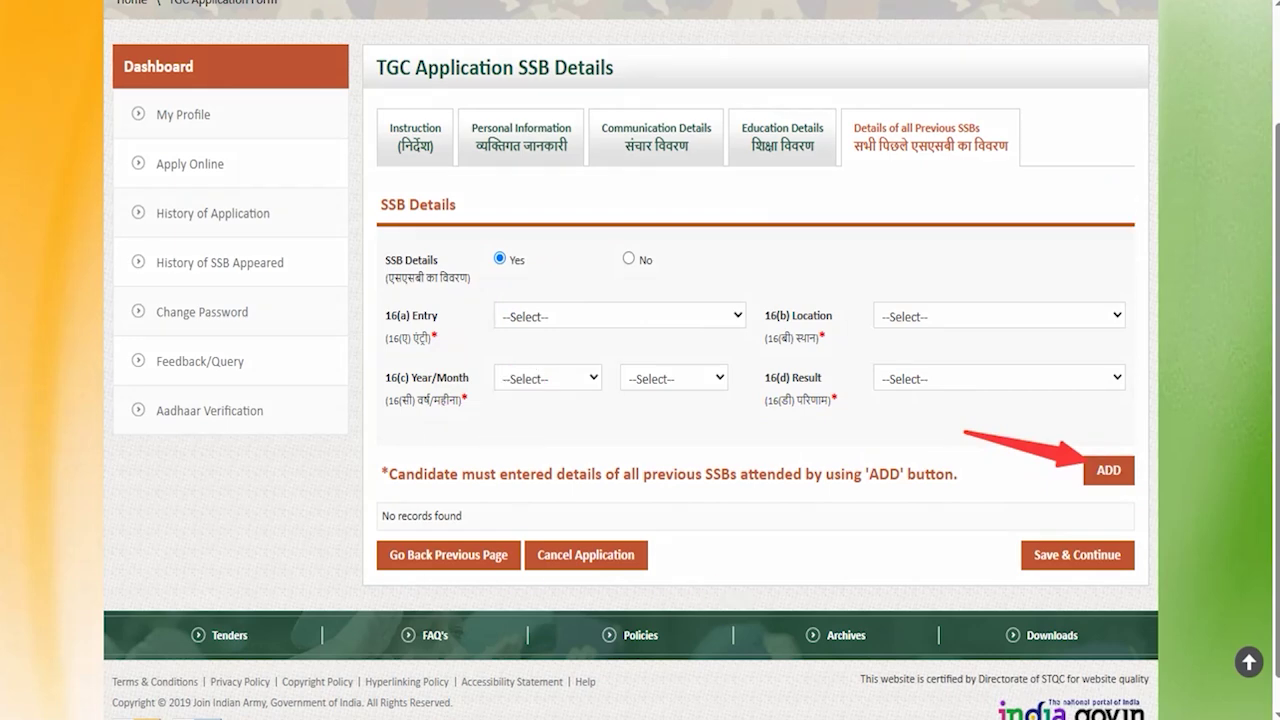
key(ctrl+z)
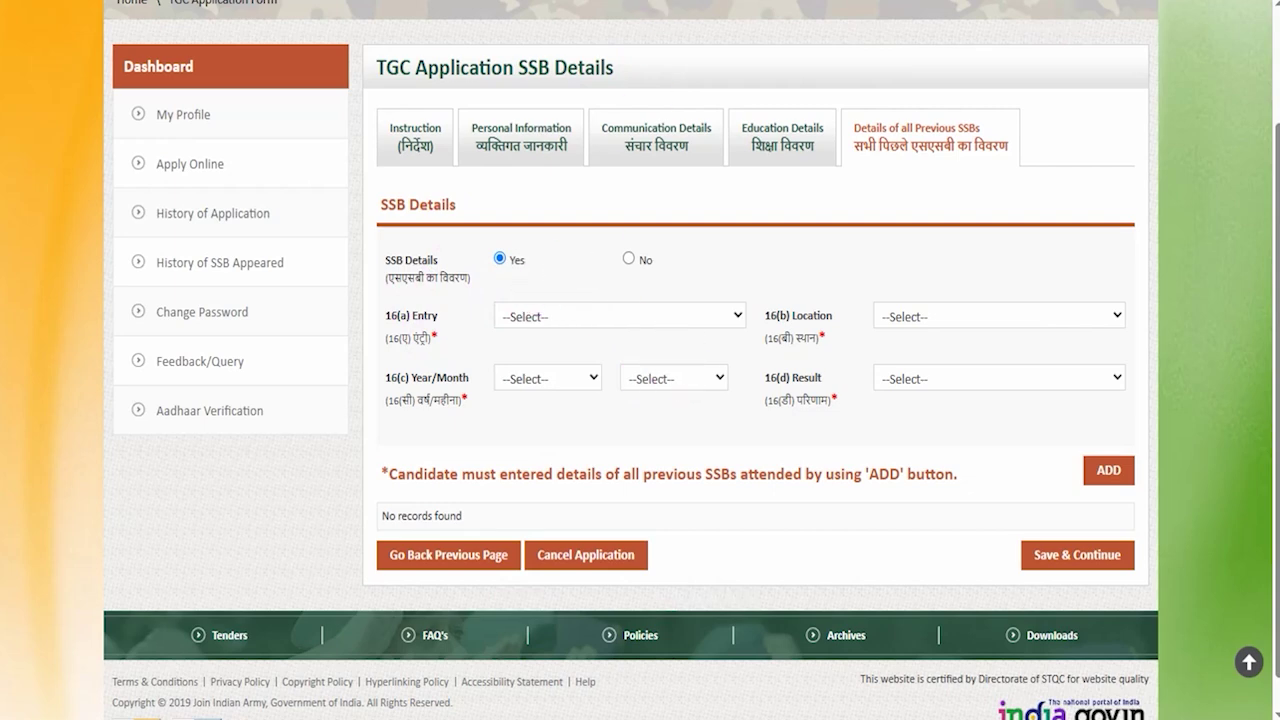
click(550, 320)
click(940, 320)
click(565, 380)
click(673, 380)
click(894, 380)
click(727, 443)
click(727, 443)
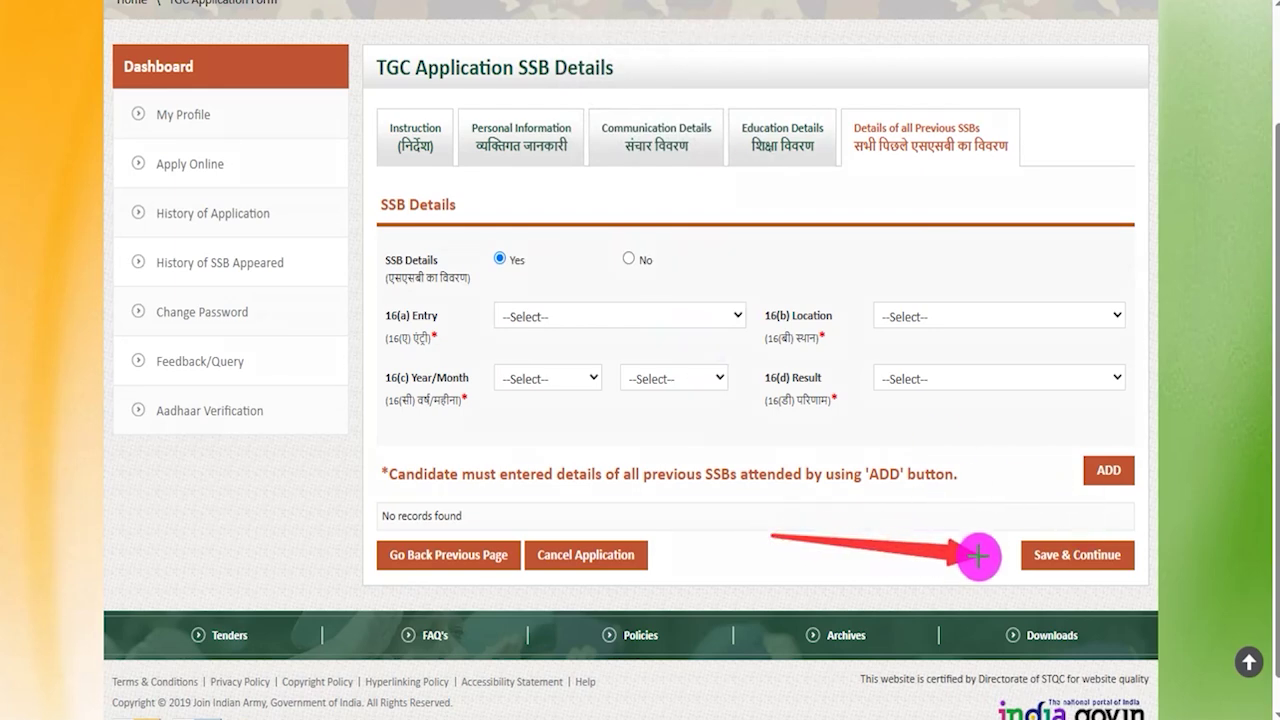
- Save the SSB details and continue to the application summary with its notes, declaration and submit option
click(1021, 557)
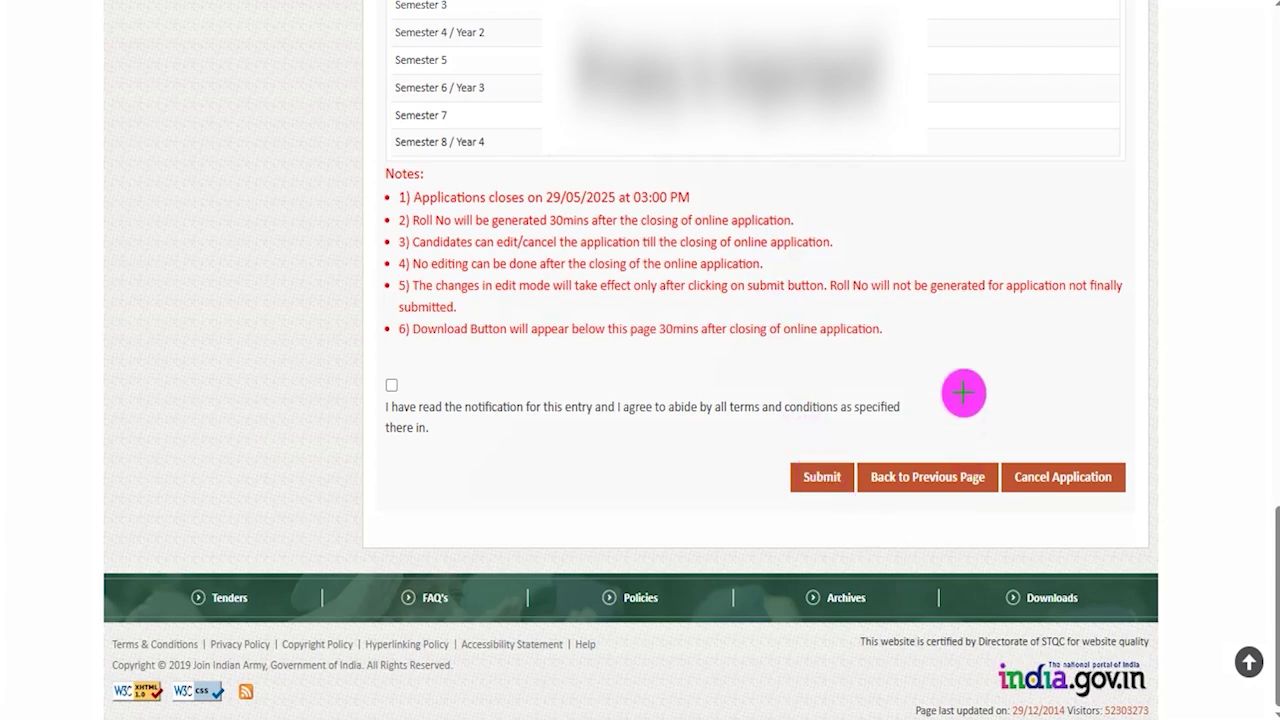
drag(988, 308, 930, 464)
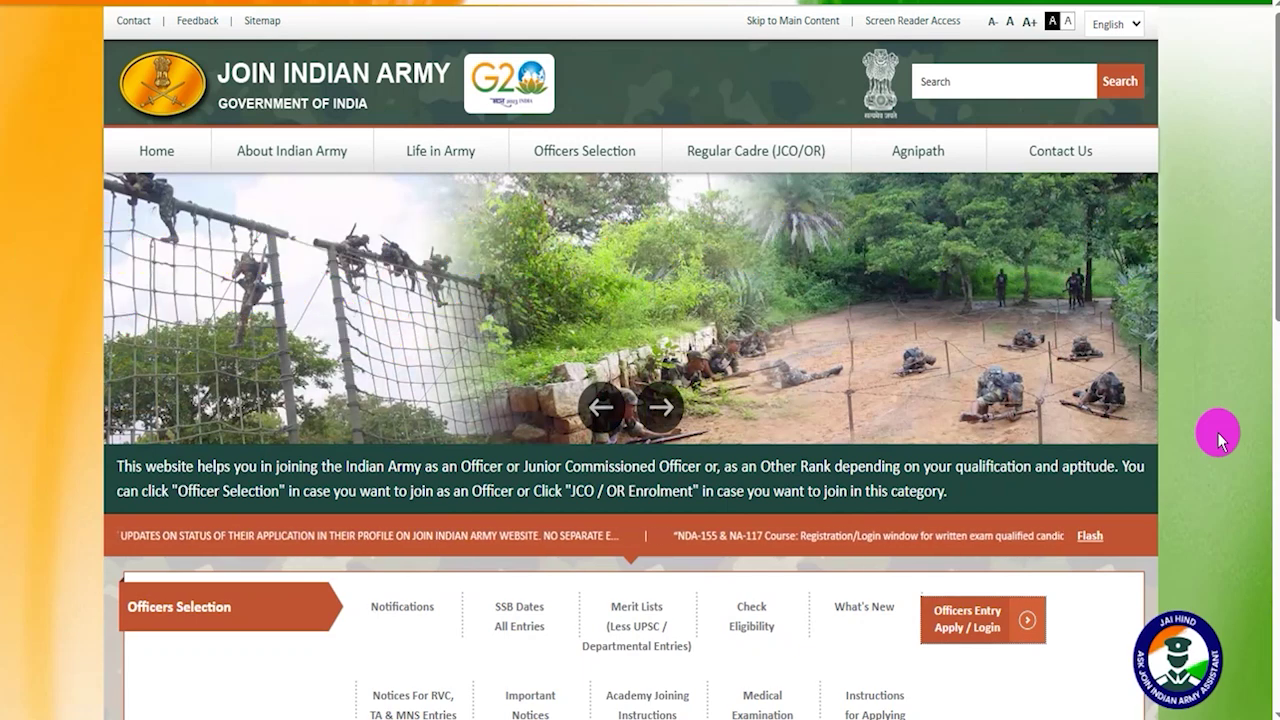
scroll(1218, 438, down, 6)
scroll(1218, 438, down, 2)
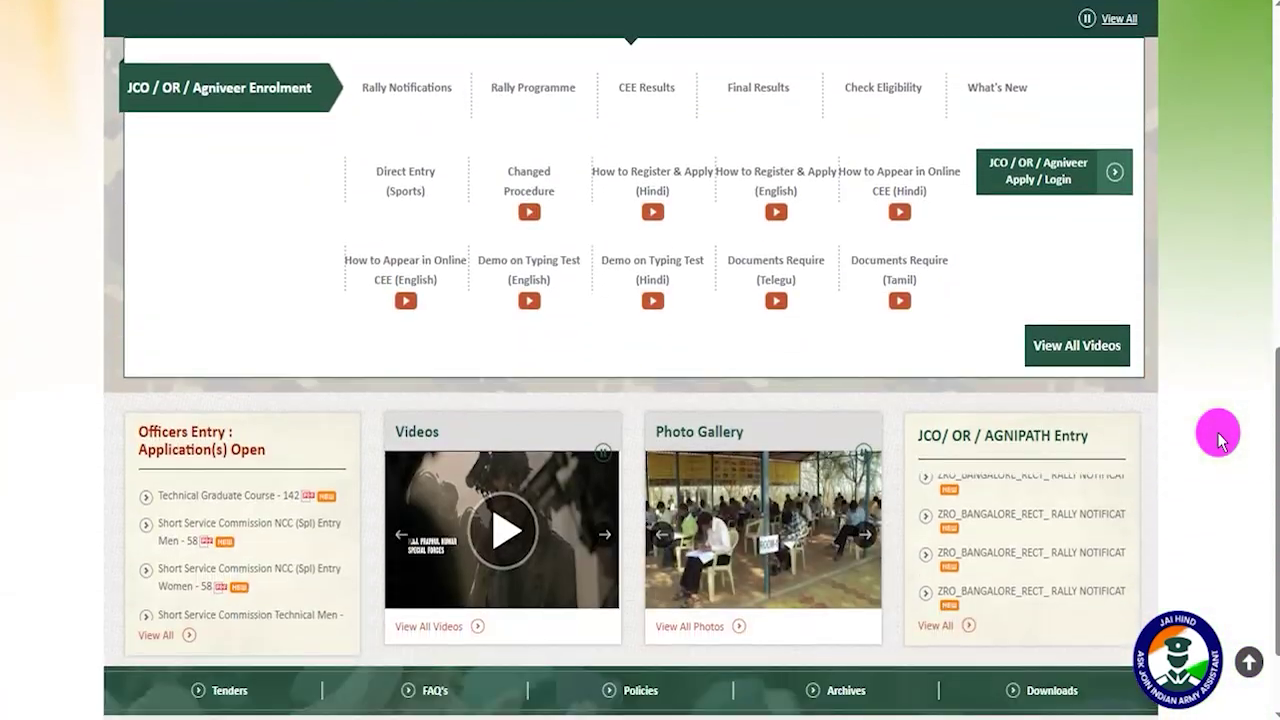
scroll(1217, 432, up, 9)
click(661, 408)
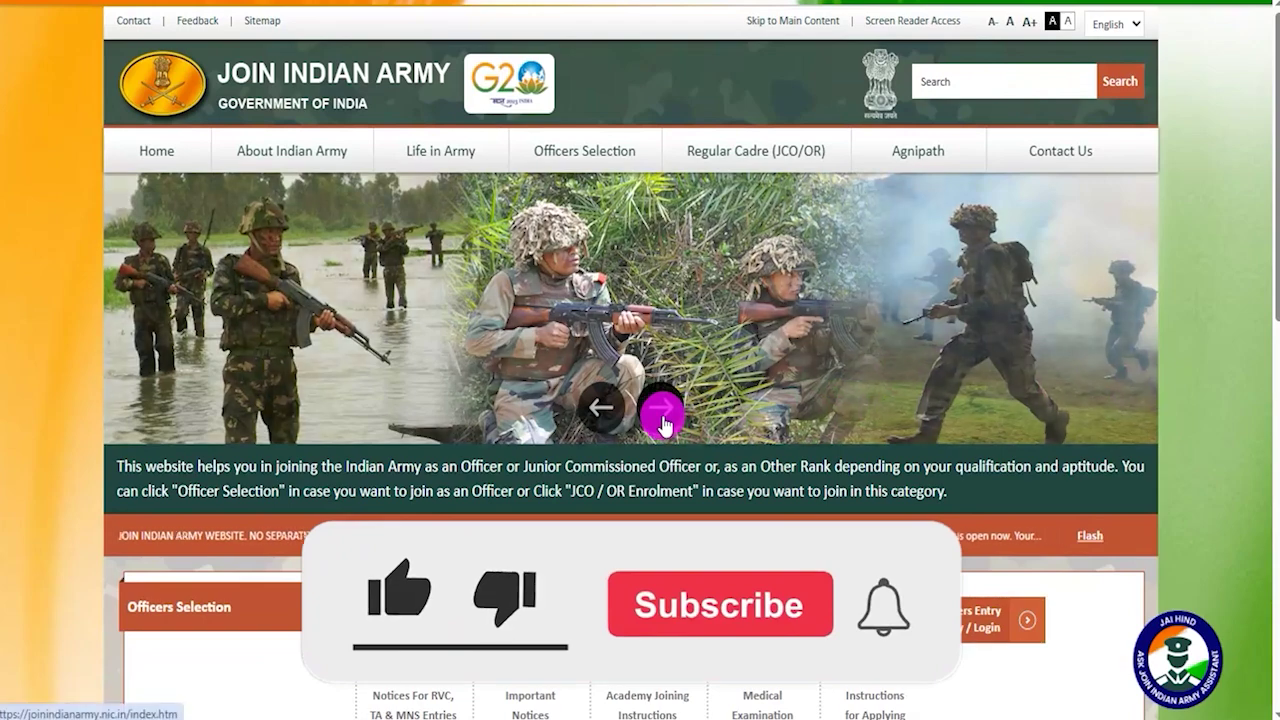
click(663, 412)
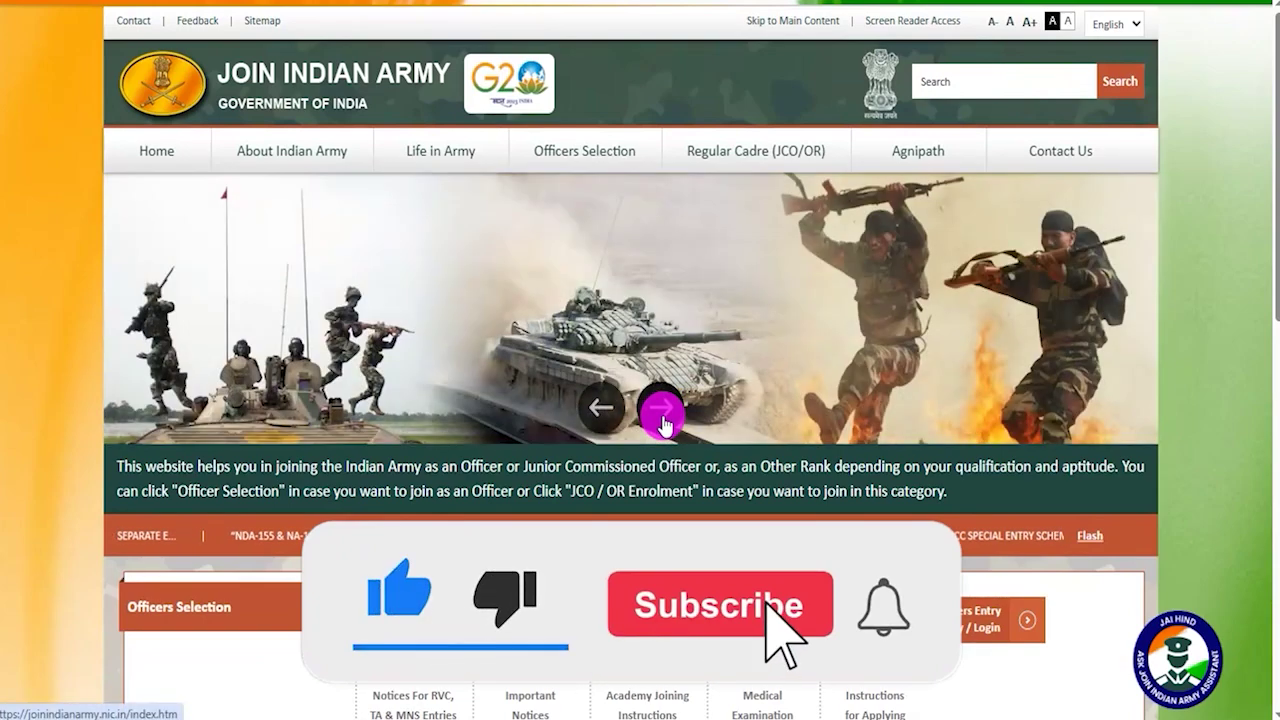
click(661, 410)
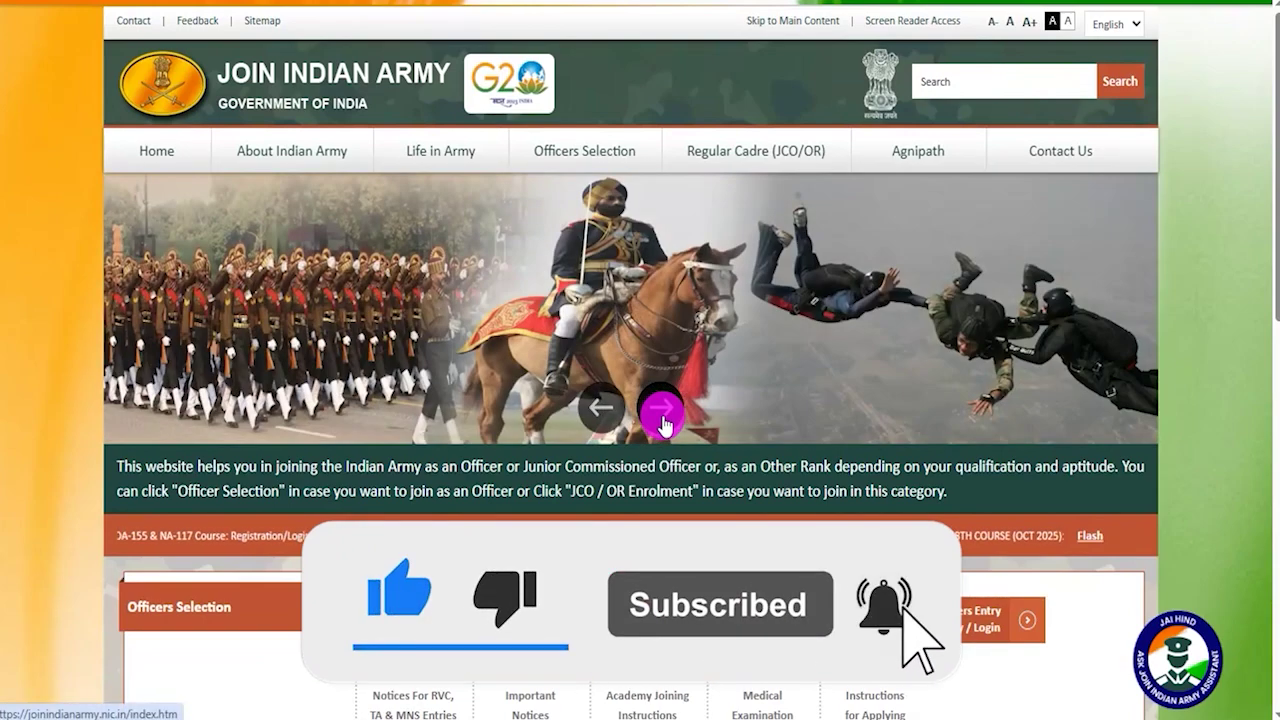
click(662, 414)
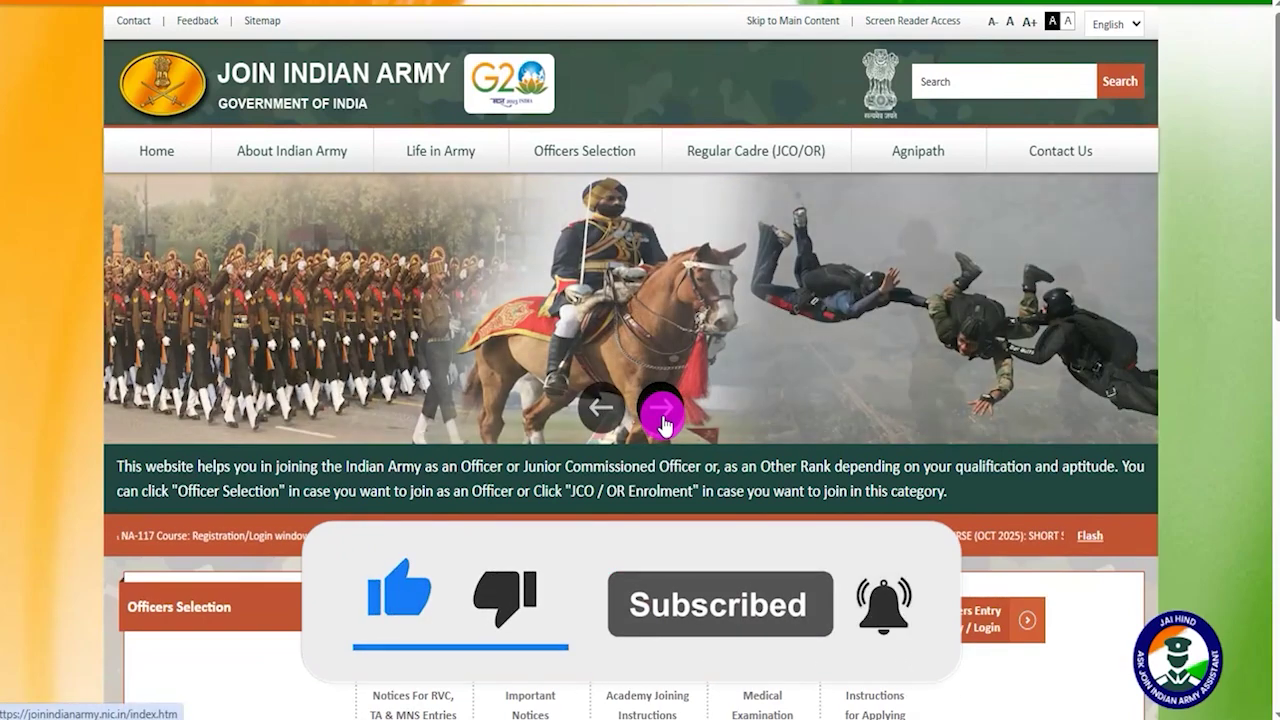